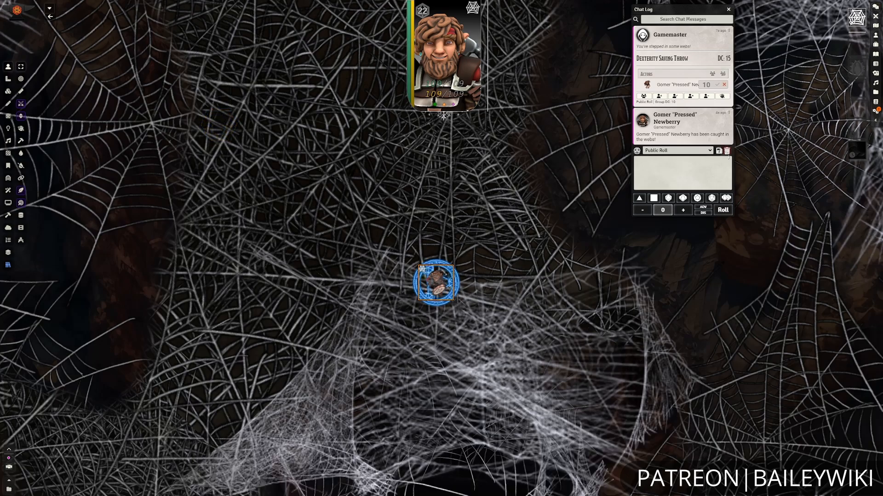
# - Advance the combat turn, roll the web-caught character's Strength saving throw, and advance the turn again for another attempt
pyautogui.moveTo(453, 55)
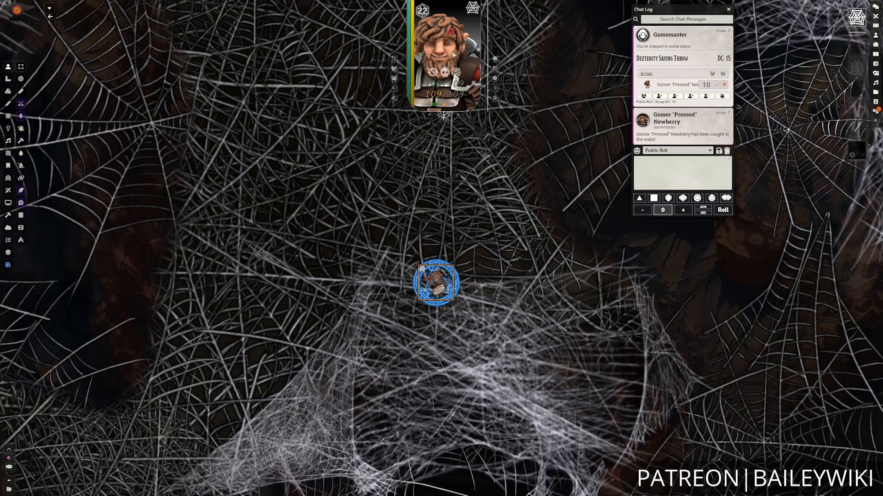
pyautogui.click(495, 89)
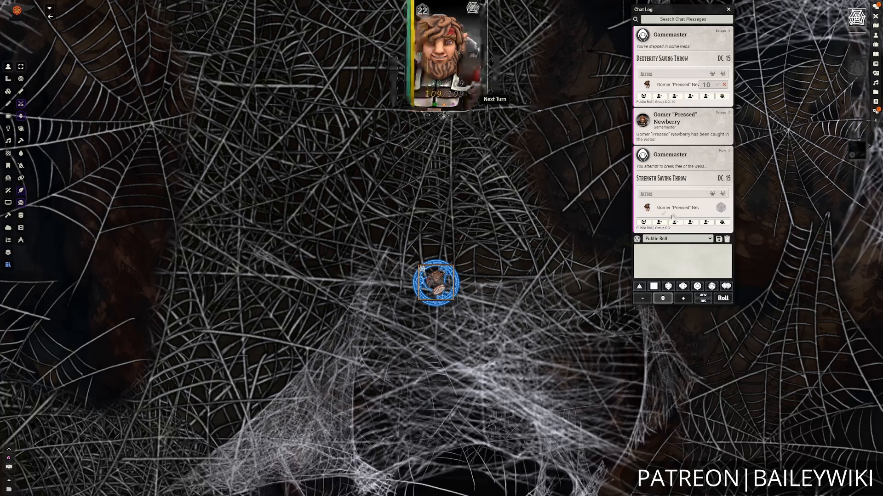
pyautogui.click(682, 223)
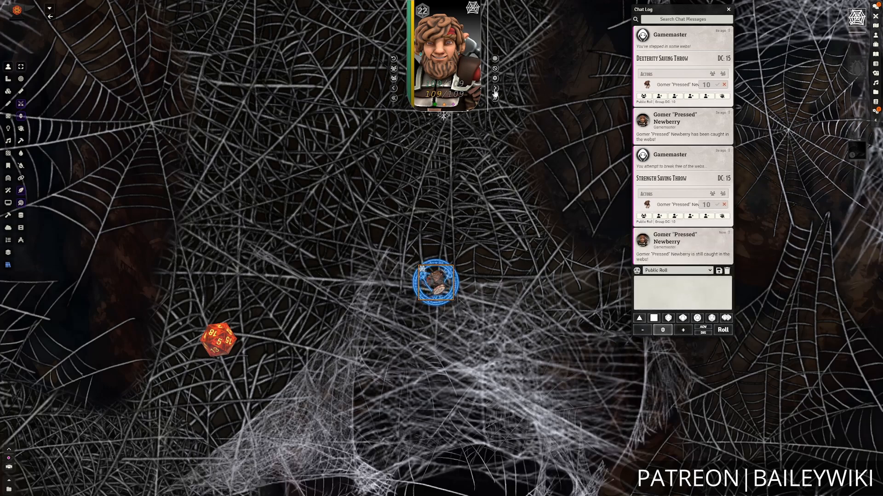
pyautogui.click(495, 94)
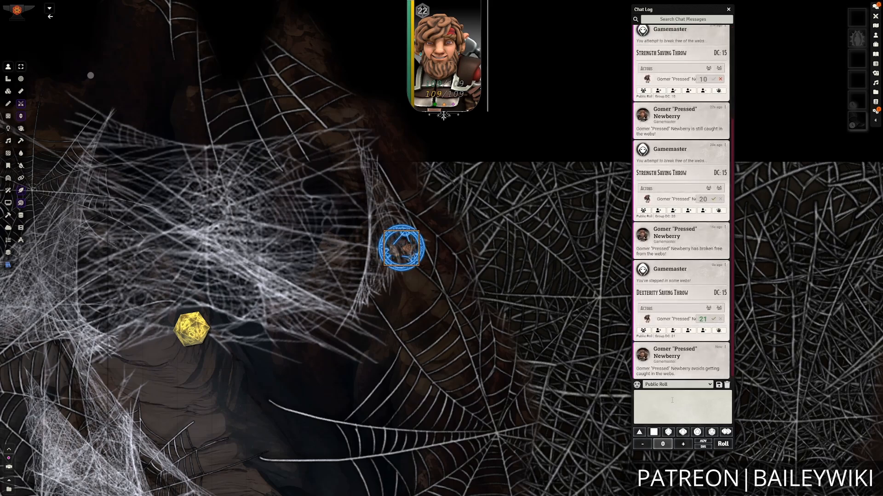
# - Move the freed character's token several squares east, past the edge of the large web and across the map
pyautogui.press('Right')
pyautogui.press('Right')
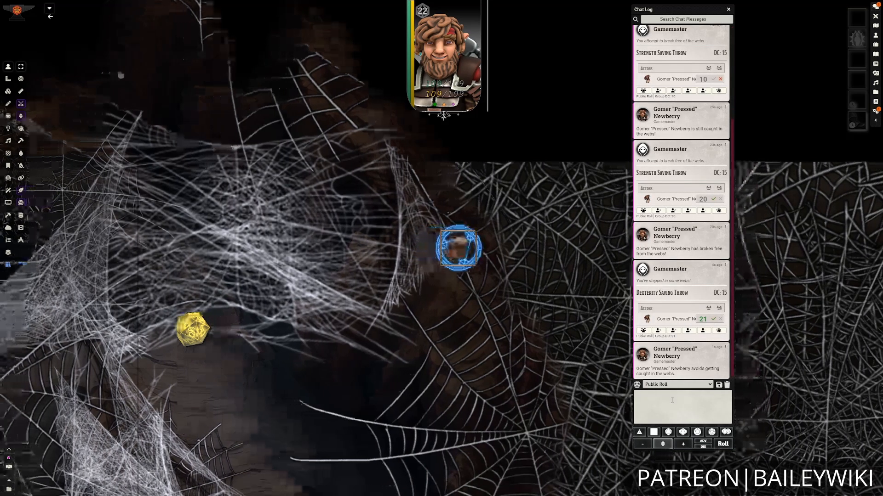
pyautogui.press('Right')
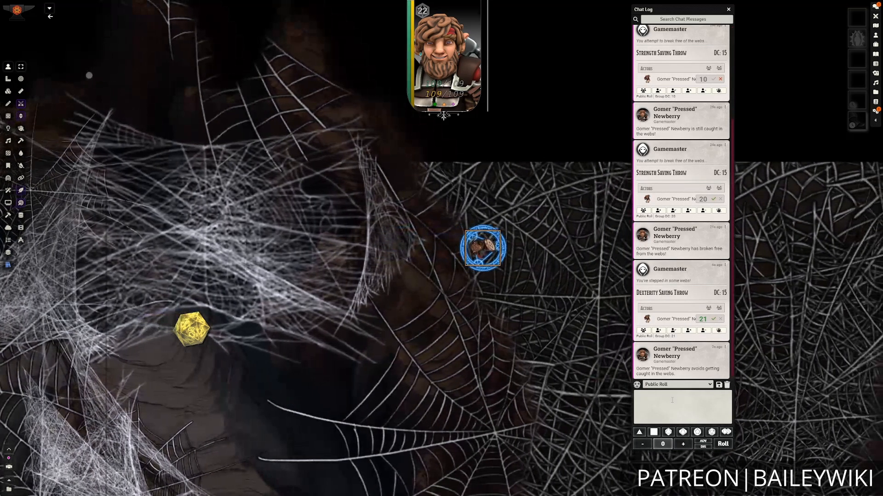
pyautogui.press('Right')
pyautogui.press('Right')
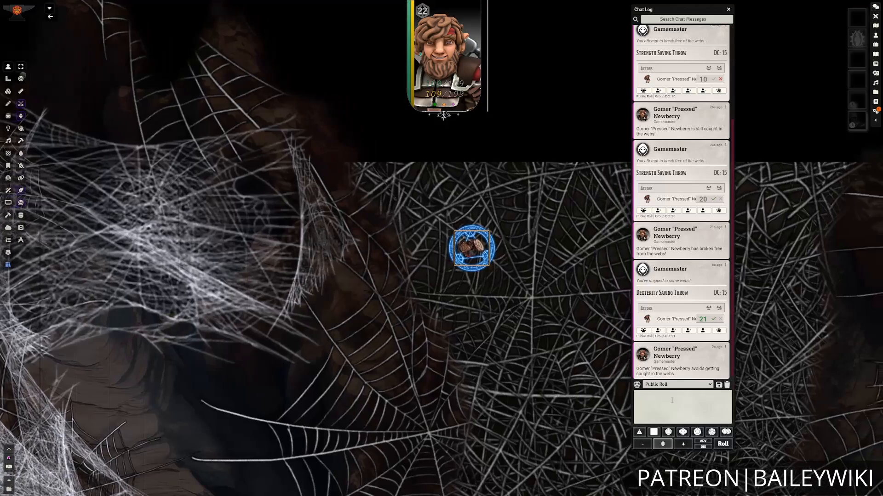
pyautogui.press('Right')
pyautogui.press('Right')
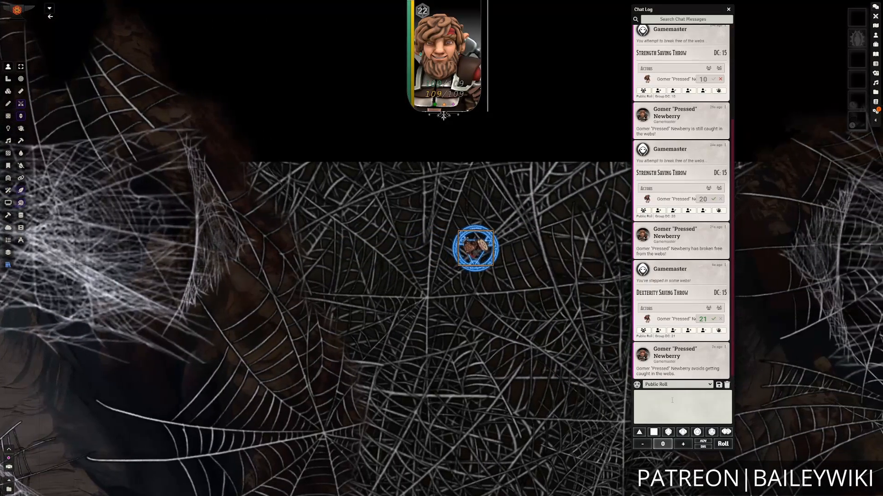
pyautogui.click(555, 368)
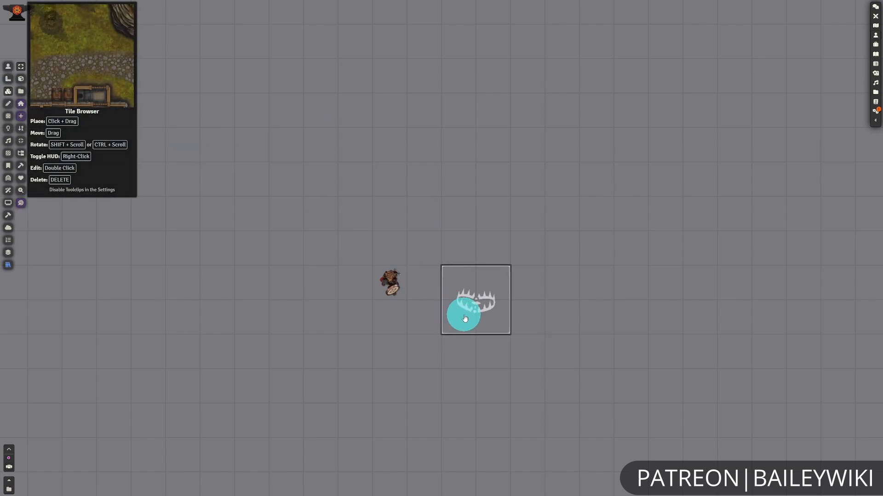
# - Open the bear trap tile's trigger setup, make the trigger active and enable its History
pyautogui.scroll(3, 513, 382)
pyautogui.doubleClick(540, 280)
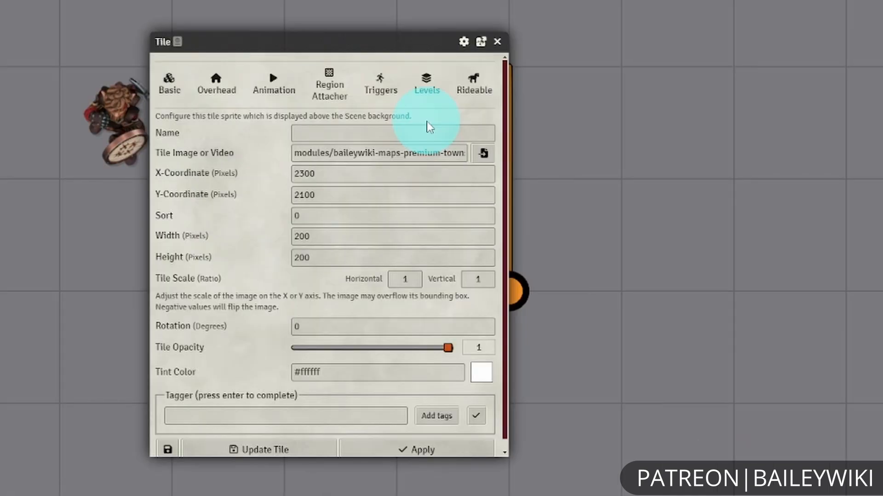
pyautogui.click(485, 190)
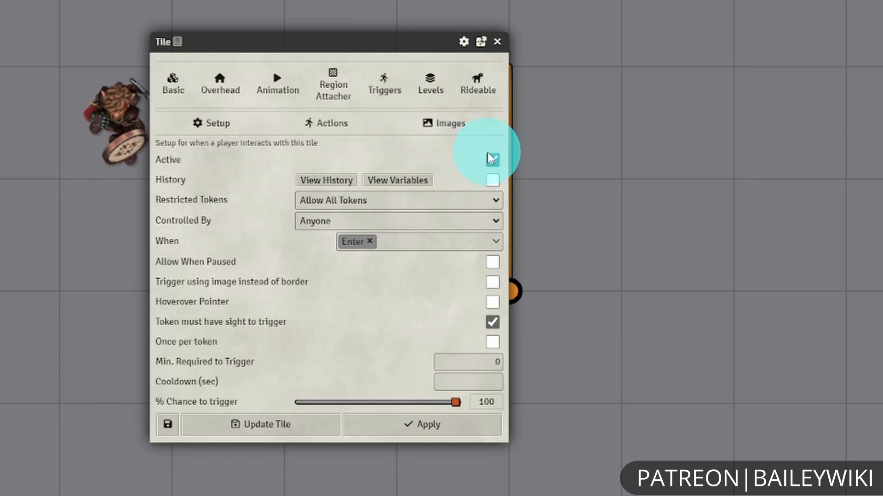
pyautogui.click(494, 182)
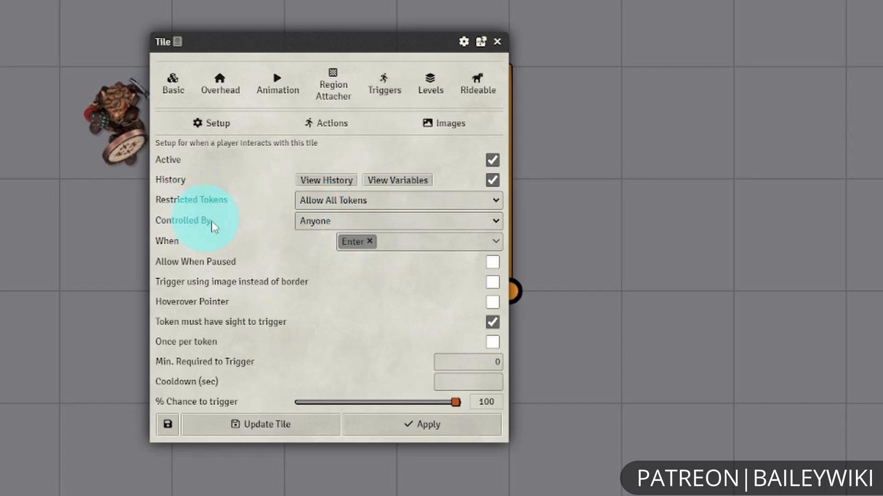
# - Examine the choices for Restricted Tokens and Controlled By in the trap tile's trigger setup
pyautogui.click(432, 201)
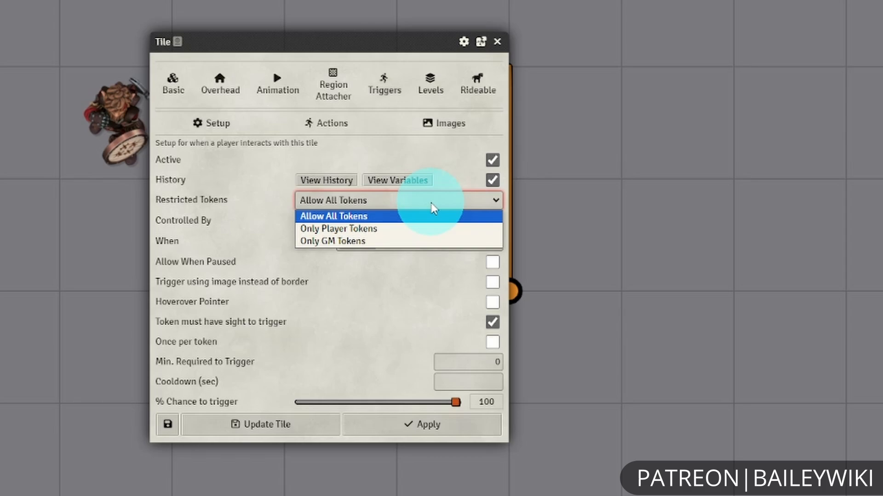
pyautogui.click(430, 196)
pyautogui.click(398, 221)
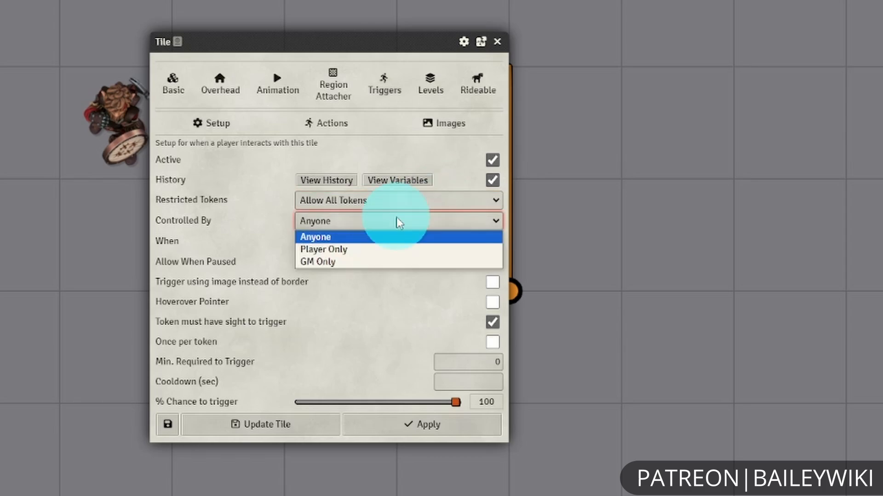
pyautogui.click(398, 221)
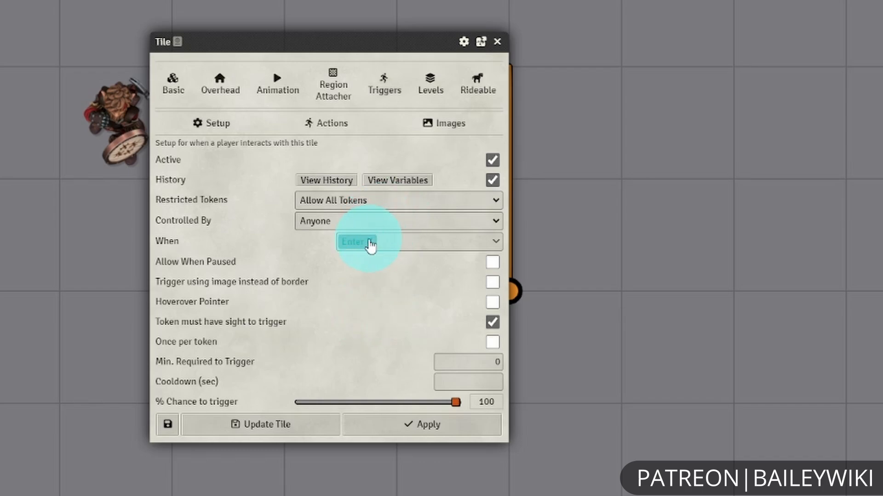
# - Set the tile to trigger on Enter and Combat Turn Start, without requiring token sight and even when paused, and apply the settings
pyautogui.click(370, 244)
pyautogui.click(434, 242)
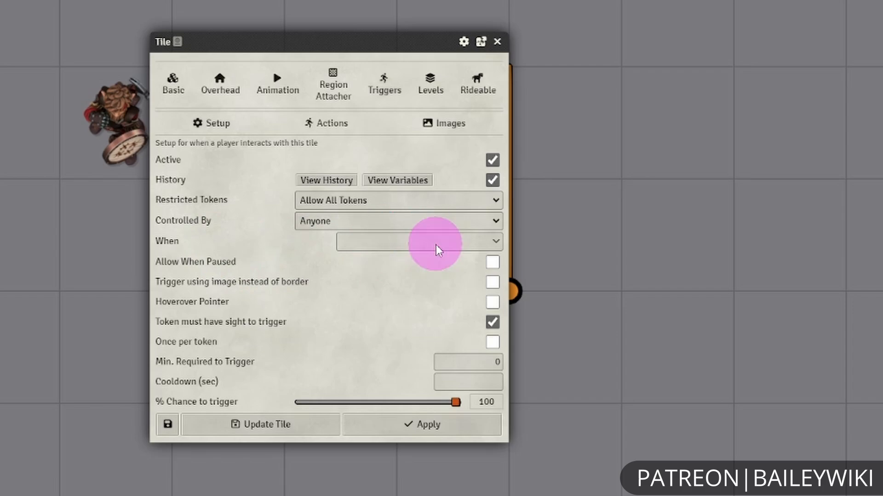
pyautogui.click(387, 262)
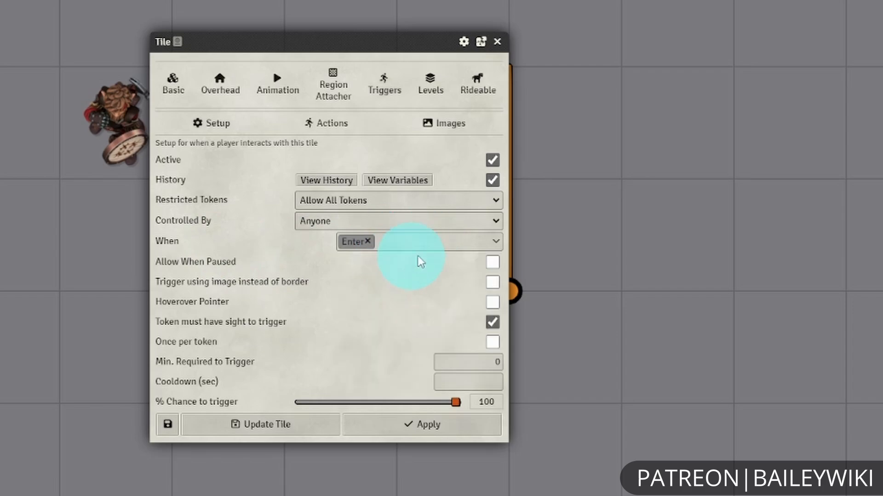
pyautogui.click(462, 247)
pyautogui.scroll(-5, 454, 331)
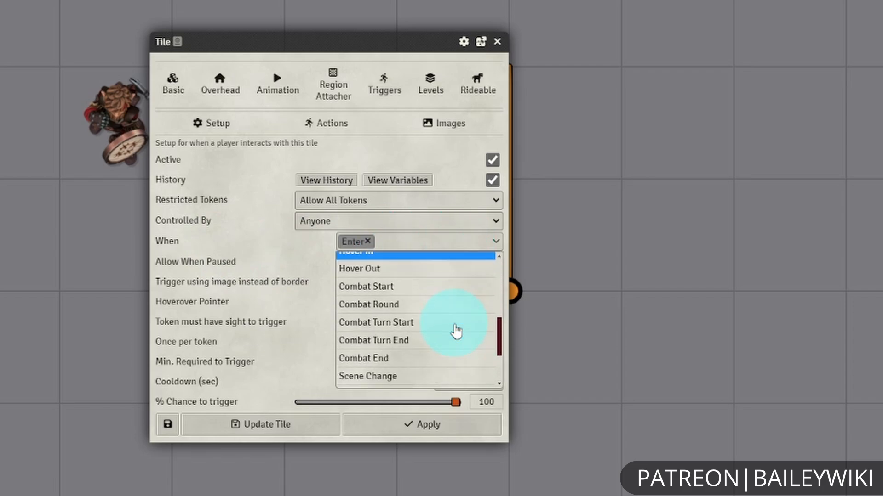
pyautogui.click(455, 330)
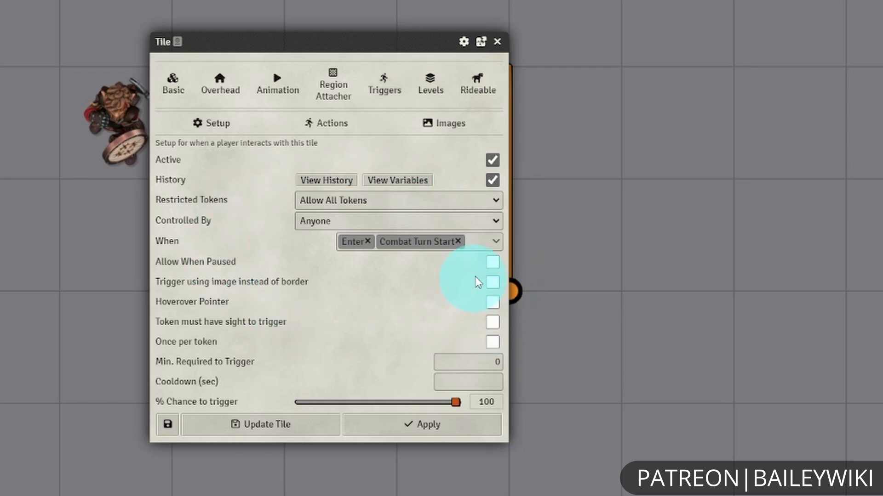
pyautogui.click(492, 265)
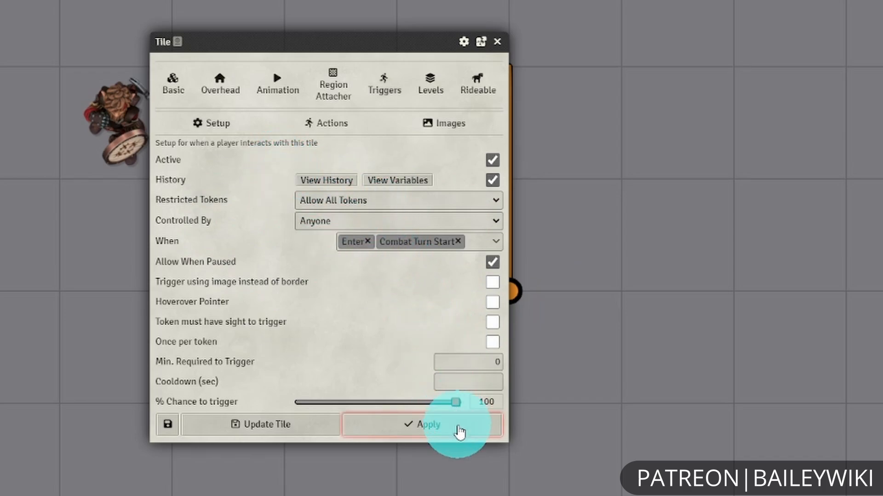
pyautogui.click(457, 431)
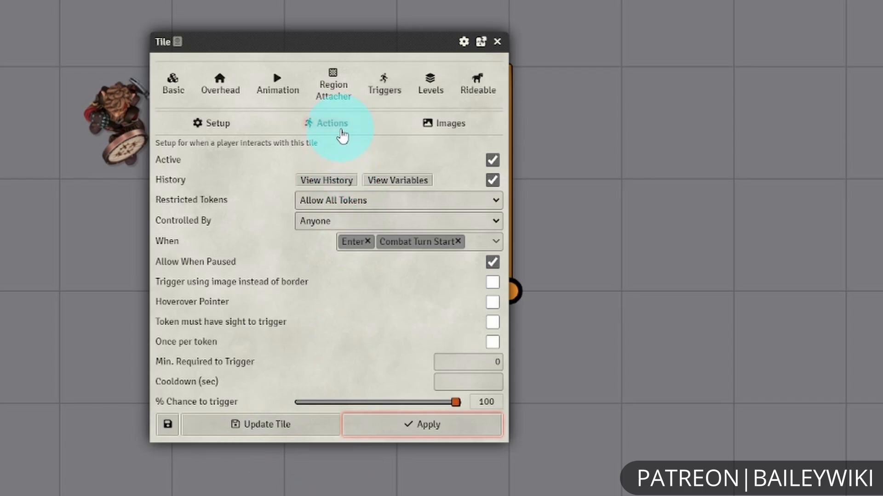
# - Start a new trigger action for the tile and set its action type to Landing
pyautogui.click(343, 136)
pyautogui.moveTo(362, 43); pyautogui.dragTo(666, 12)
pyautogui.click(820, 122)
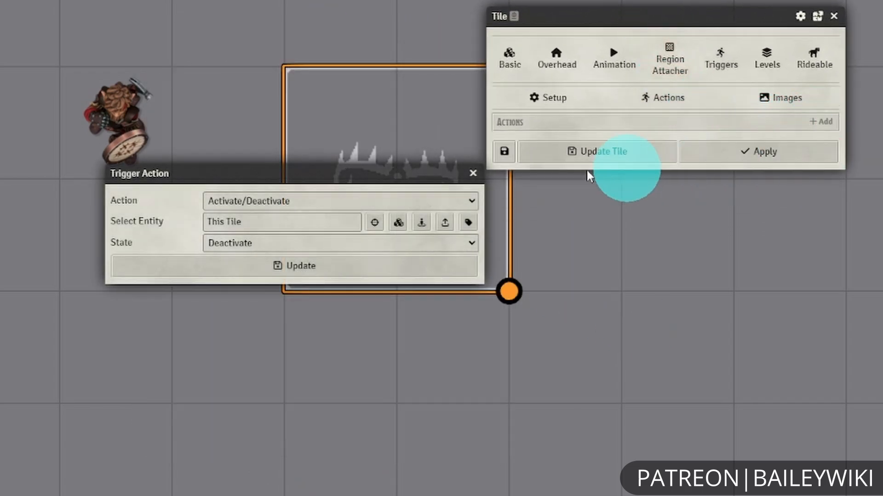
pyautogui.click(342, 200)
pyautogui.press('End')
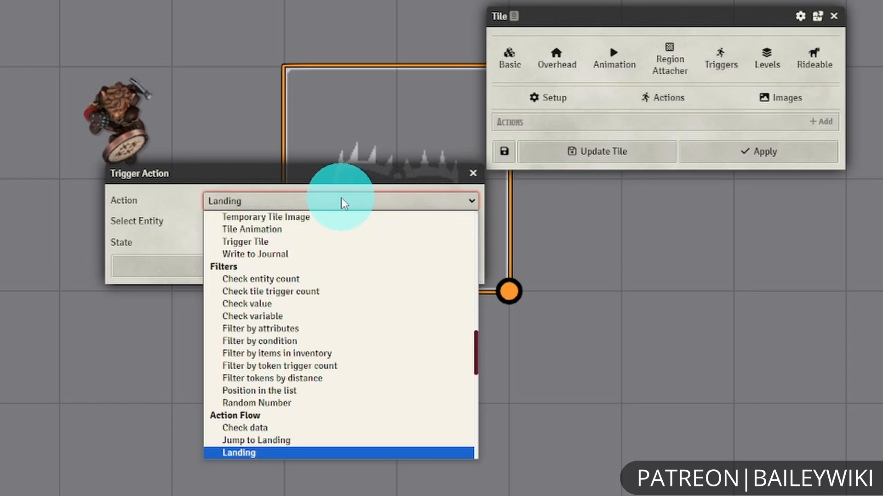
pyautogui.press('Return')
pyautogui.press('Tab')
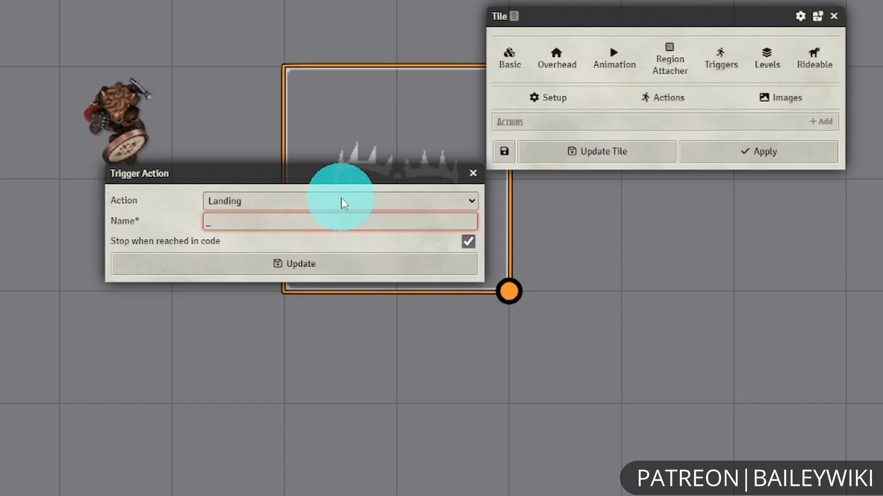
# - Name the landing _enter, keep it stopping when reached in code, and save it to the tile's actions
pyautogui.write('f')
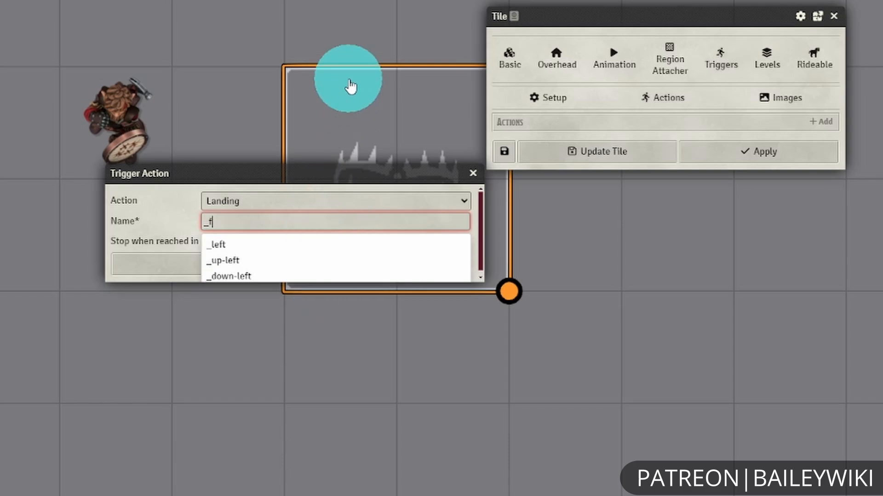
pyautogui.press('BackSpace')
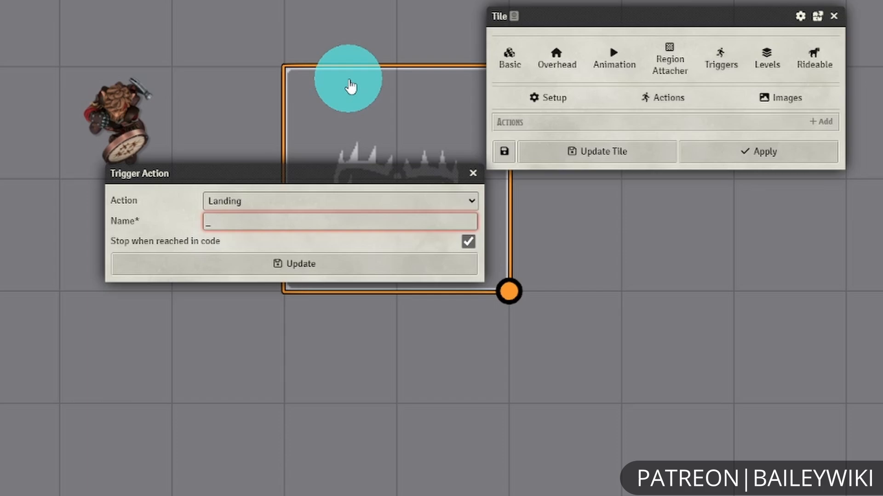
pyautogui.write('enter')
pyautogui.press('Down')
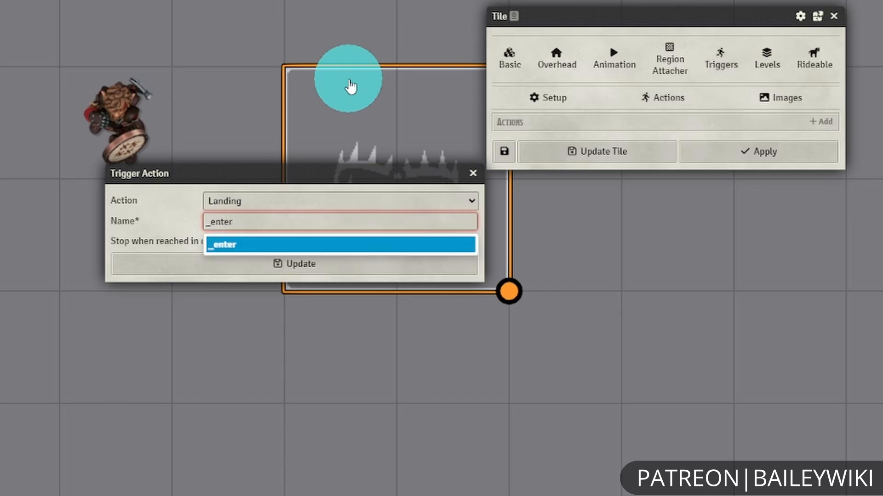
pyautogui.press('Return')
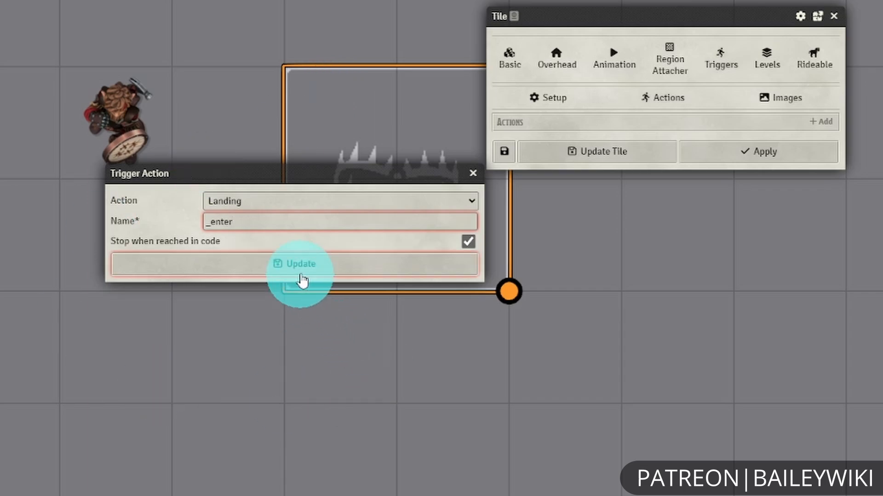
pyautogui.click(299, 264)
# - Add a second Landing action named _turn to the tile's actions
pyautogui.click(821, 127)
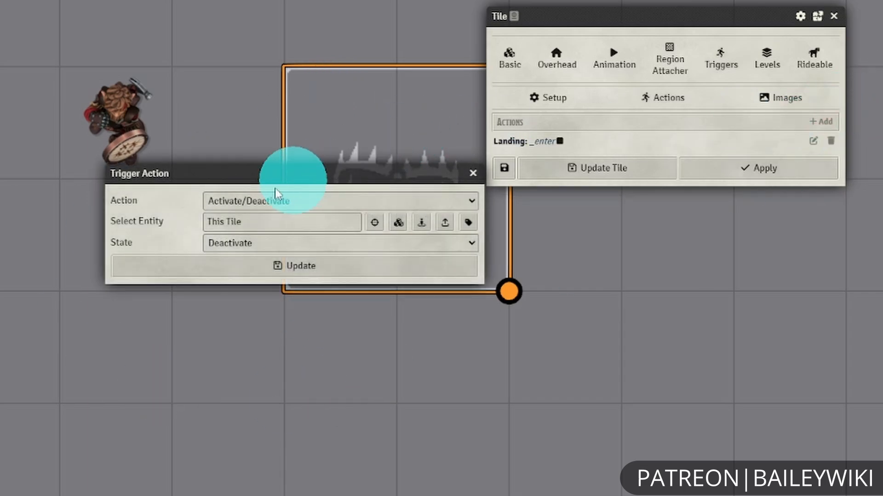
pyautogui.click(258, 201)
pyautogui.write('land')
pyautogui.press('Return')
pyautogui.press('Tab')
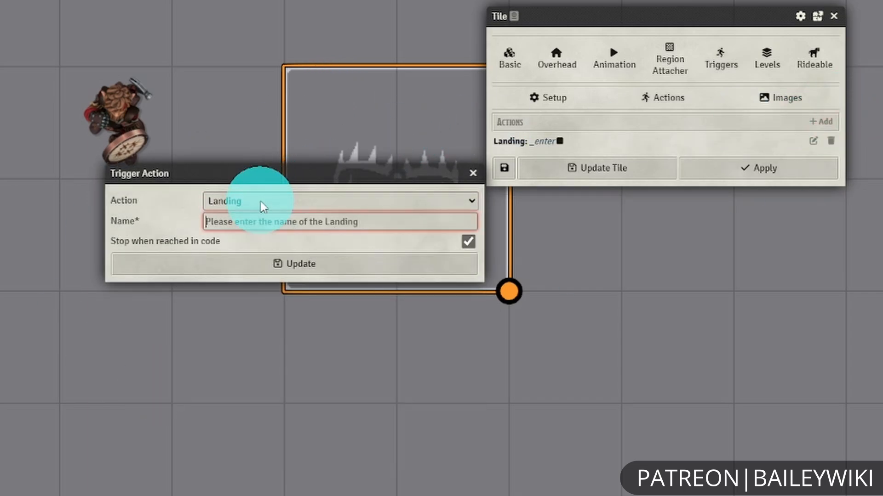
pyautogui.write('_turn')
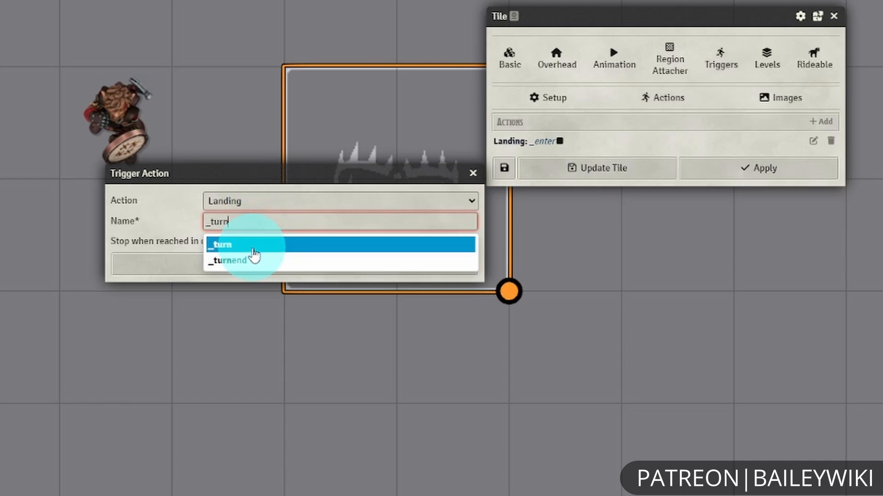
pyautogui.click(254, 256)
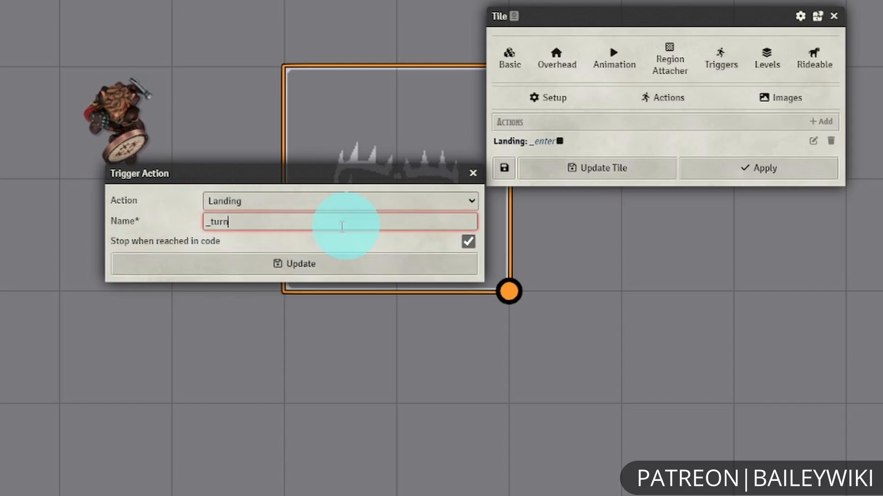
pyautogui.click(309, 257)
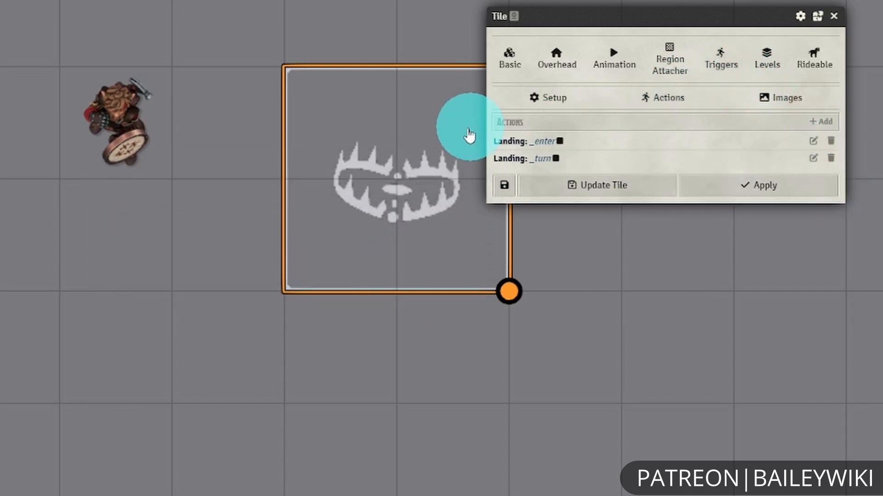
# - Insert a new action directly after the _enter landing and set its action type to Monk's Token Bar Request Roll
pyautogui.rightClick(546, 145)
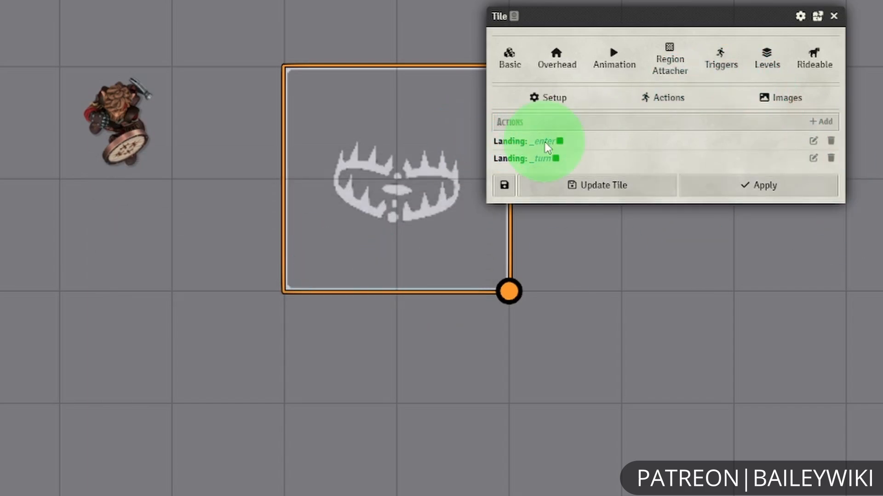
pyautogui.click(557, 122)
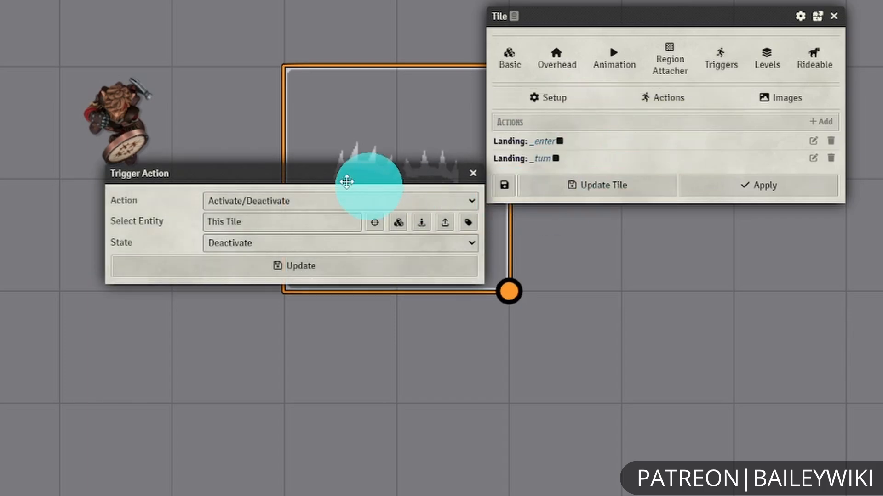
pyautogui.click(320, 202)
pyautogui.press('r')
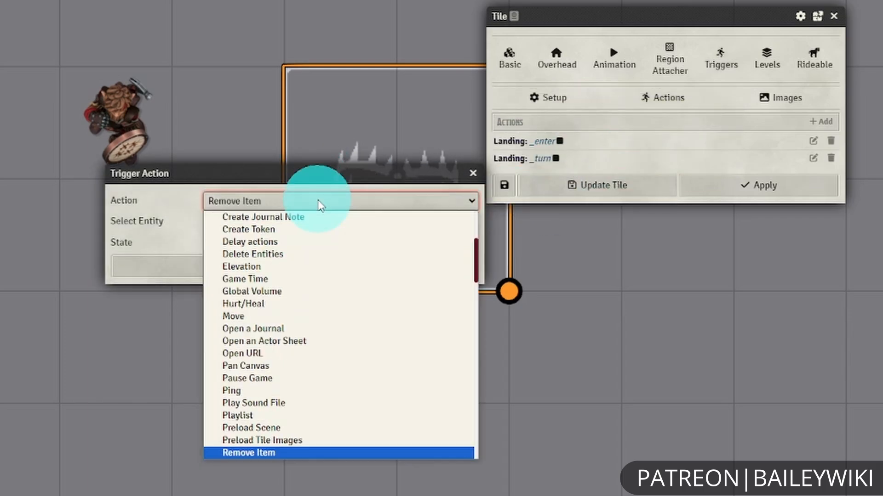
pyautogui.press('e')
pyautogui.scroll(-10, 355, 385)
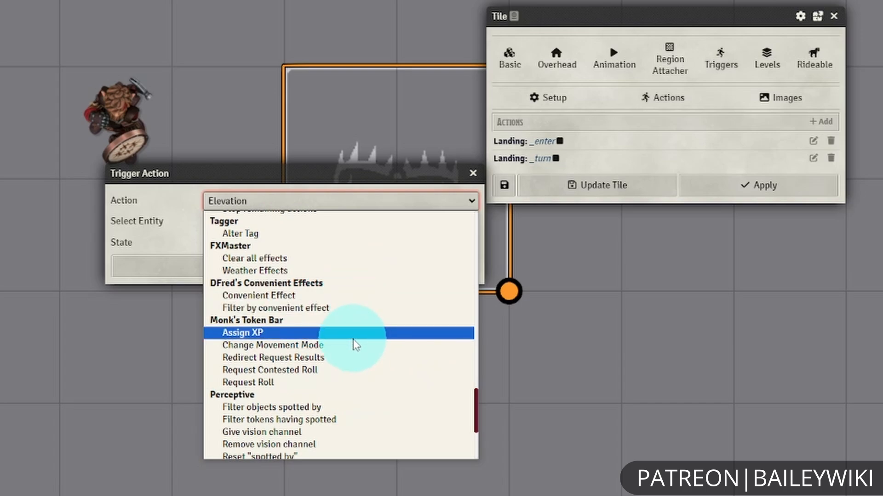
pyautogui.click(361, 382)
# - Set the roll request to a Dexterity saving throw for the current tokens with a DC of 15
pyautogui.click(332, 250)
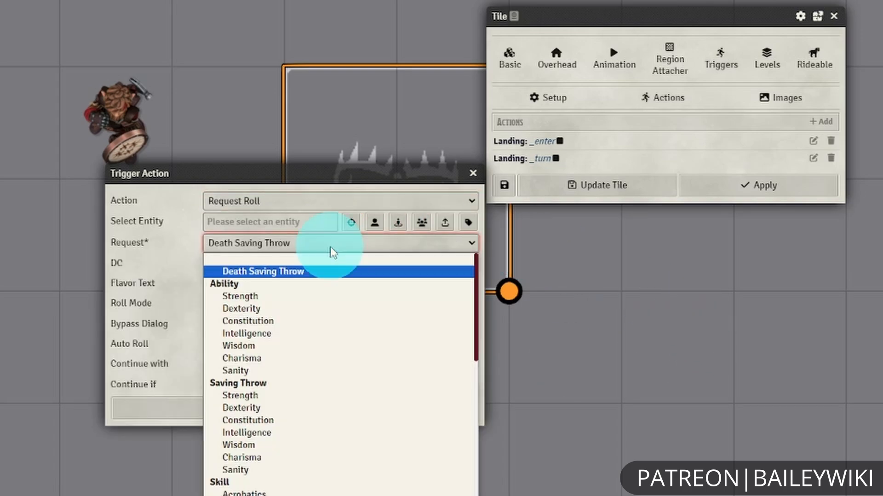
pyautogui.click(331, 310)
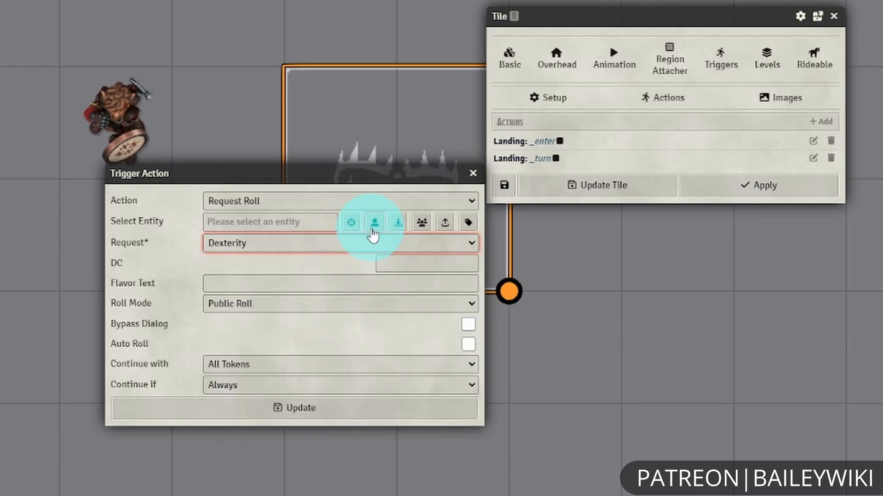
pyautogui.click(453, 230)
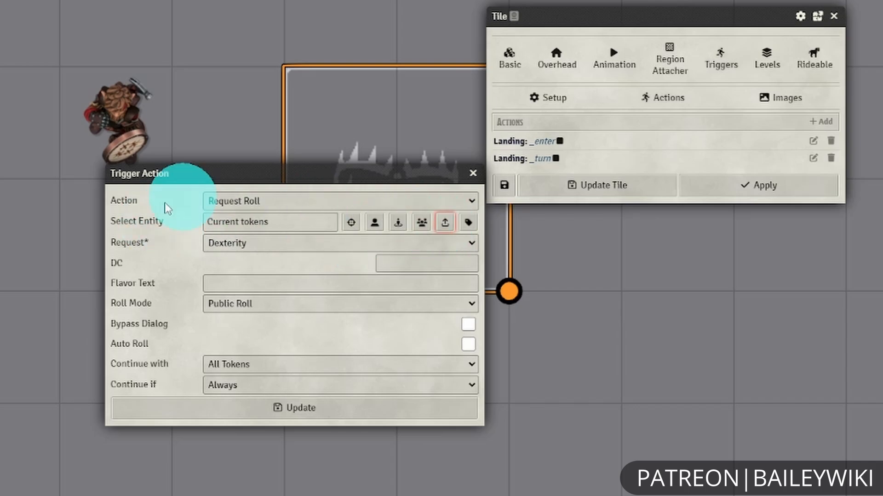
pyautogui.click(409, 262)
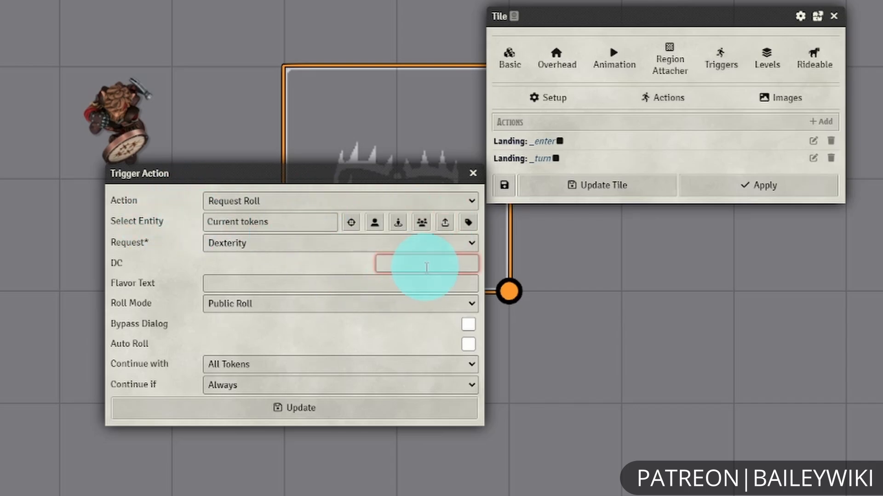
pyautogui.write('15')
pyautogui.click(404, 340)
# - Give the roll request the flavor text "You've stepped into webs"
pyautogui.click(255, 282)
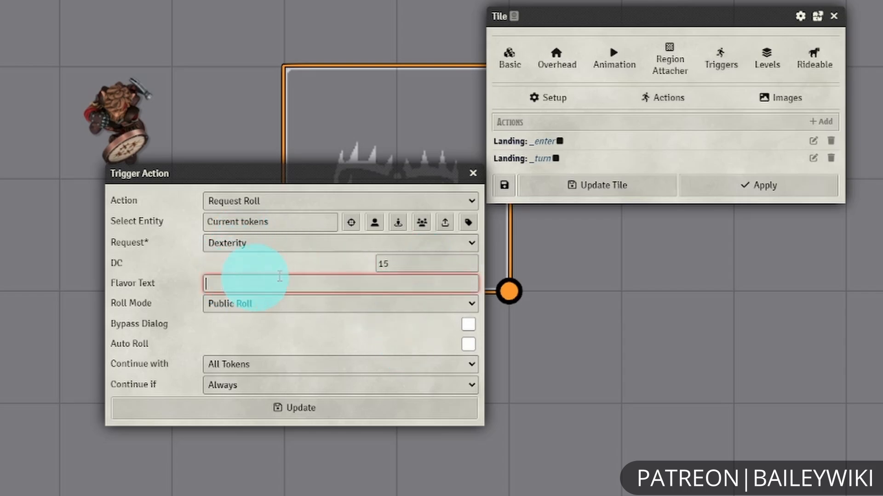
pyautogui.write("You've ")
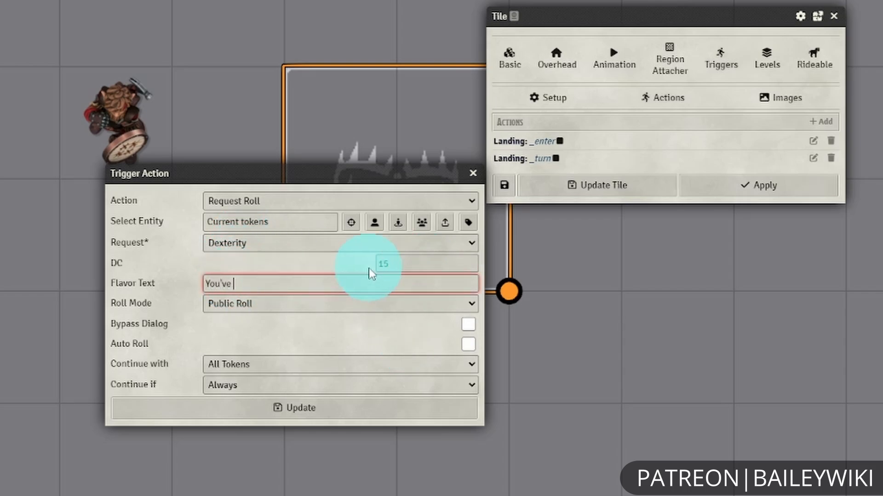
pyautogui.write('stepped into webs')
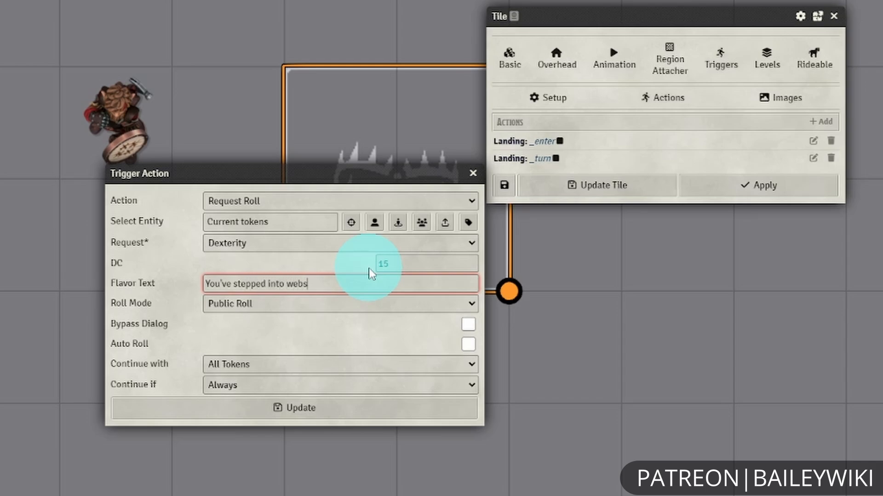
pyautogui.click(357, 334)
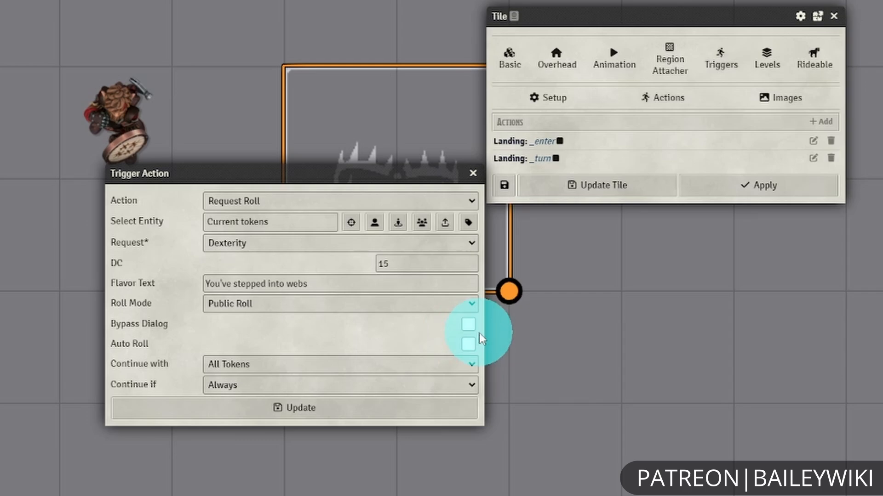
# - Enable Bypass Dialog and Auto Roll, continue with Tokens that Fail if Any Failed, and save the roll request
pyautogui.click(468, 325)
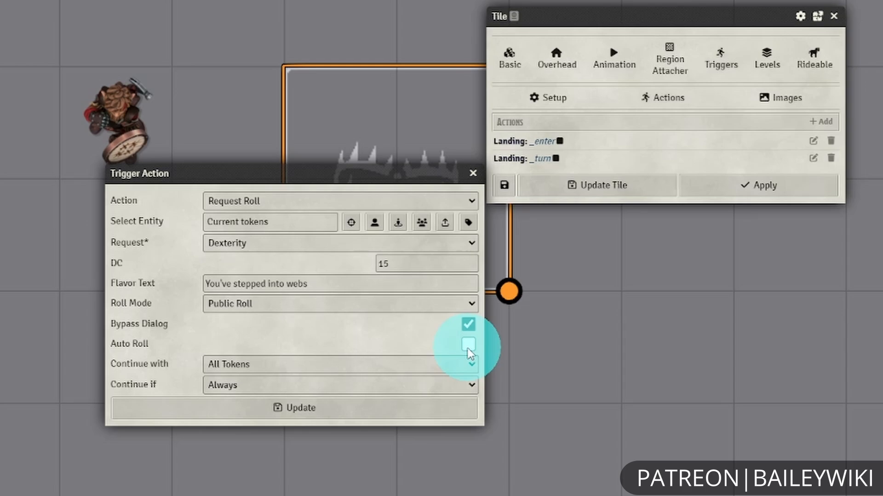
pyautogui.click(468, 345)
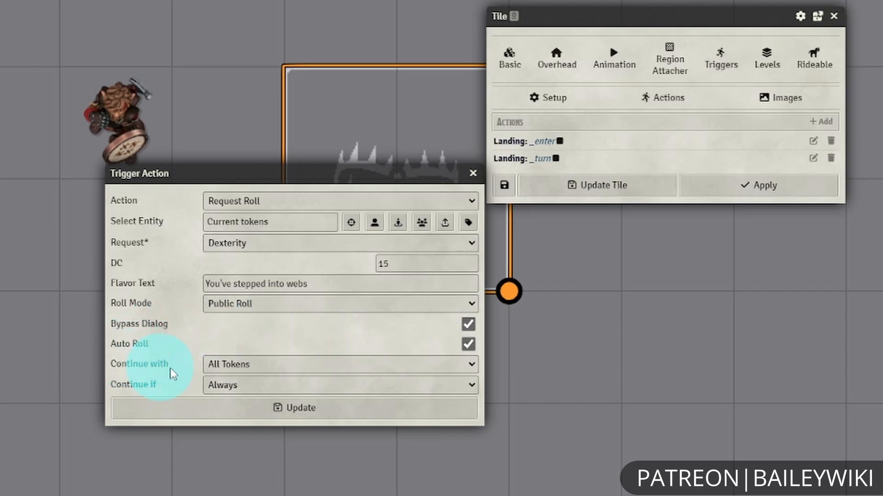
pyautogui.click(299, 365)
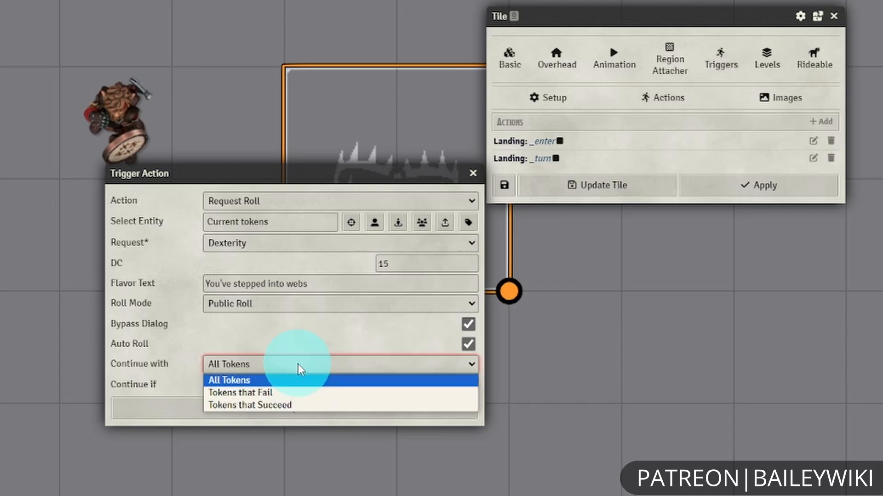
pyautogui.click(321, 394)
pyautogui.click(335, 384)
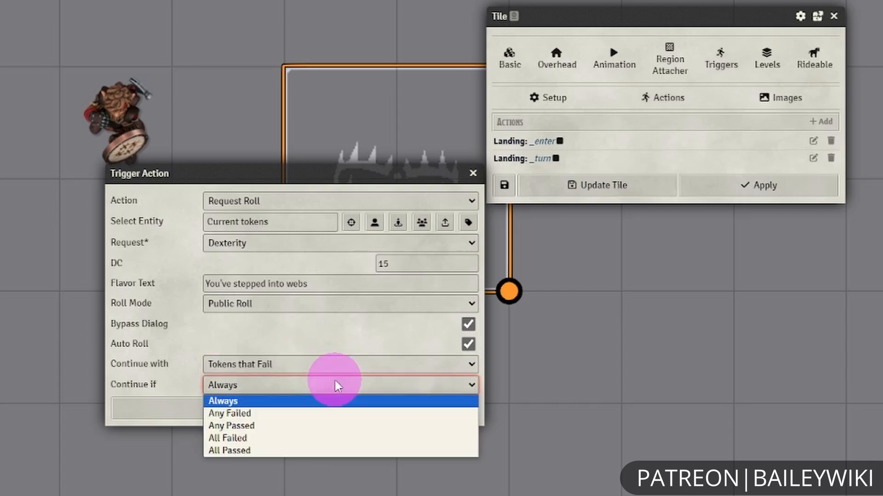
pyautogui.click(329, 413)
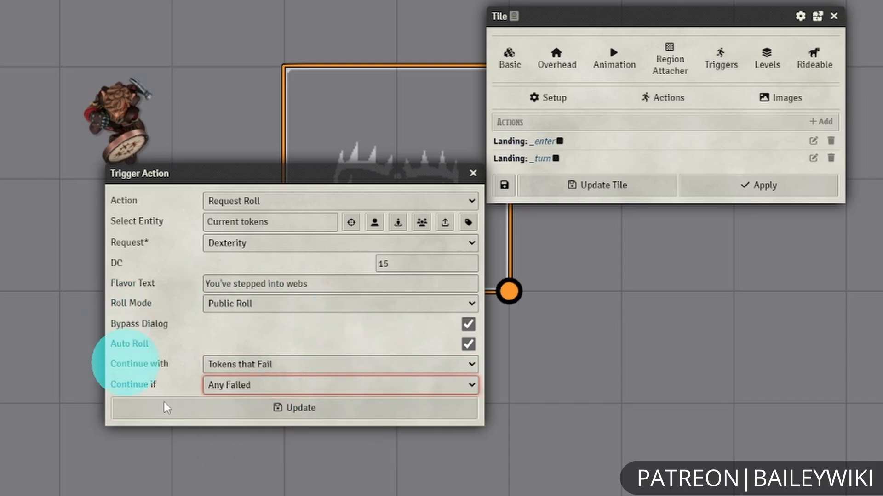
pyautogui.click(308, 406)
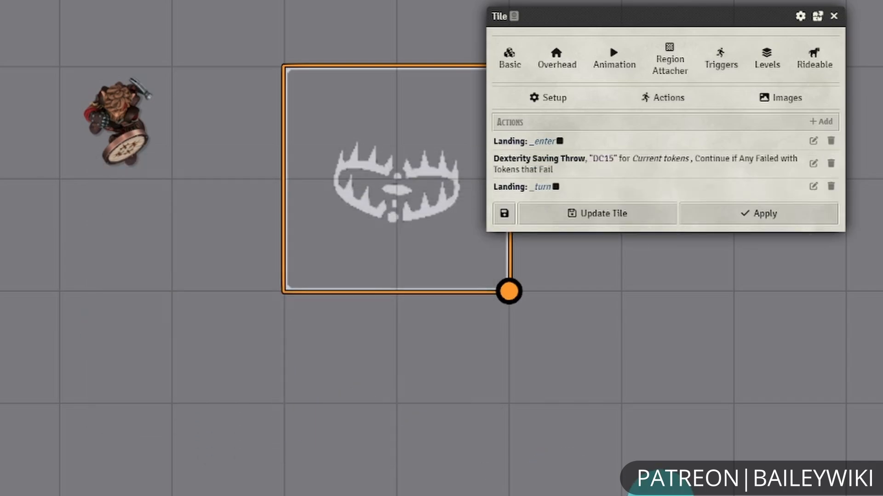
# - Insert an Active Effect action after the Dexterity saving throw and target it at the current tokens
pyautogui.rightClick(695, 166)
pyautogui.click(552, 140)
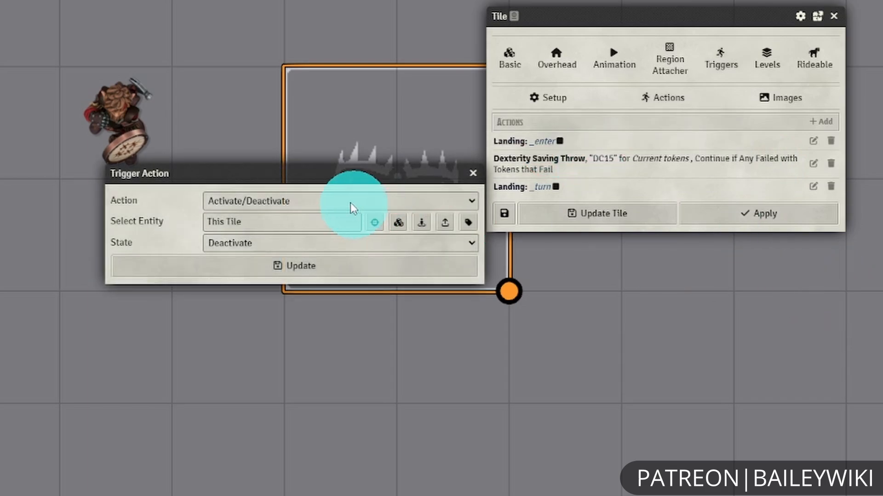
pyautogui.click(347, 202)
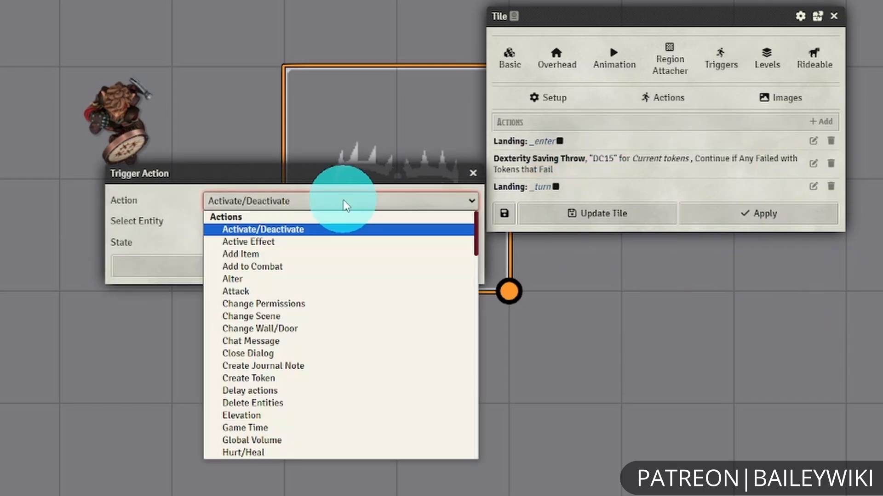
pyautogui.click(295, 244)
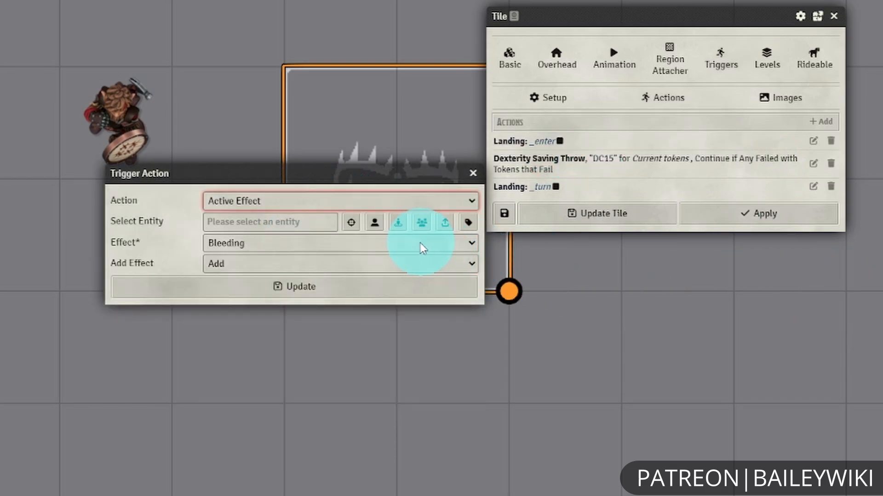
pyautogui.click(446, 224)
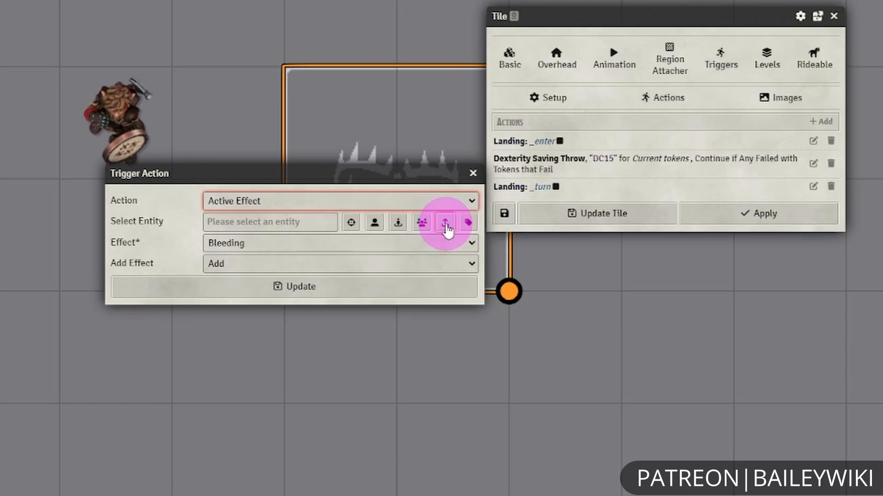
# - Choose Restrained as the effect, keep it set to Add, and save the action
pyautogui.click(288, 243)
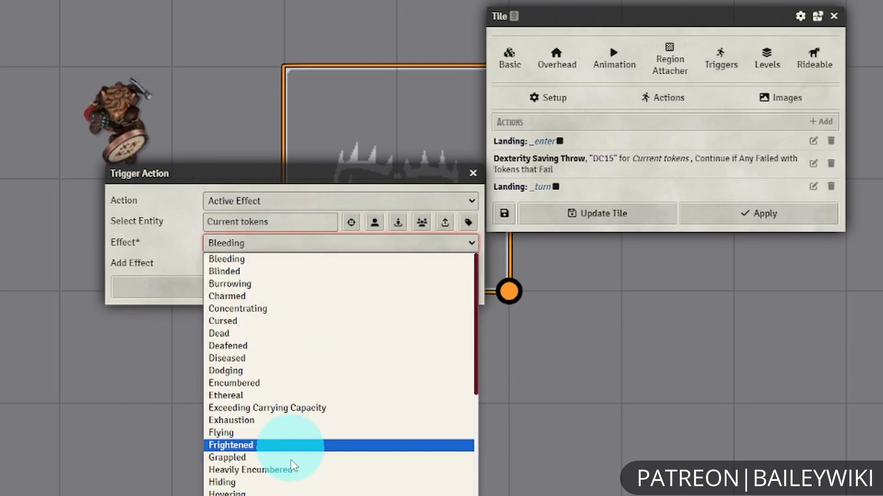
pyautogui.scroll(-4, 380, 357)
pyautogui.scroll(4, 315, 280)
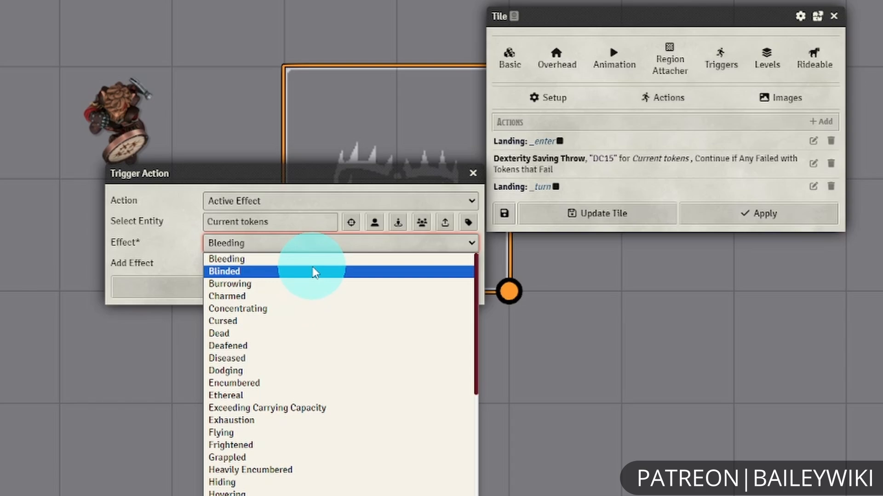
pyautogui.scroll(-3, 298, 336)
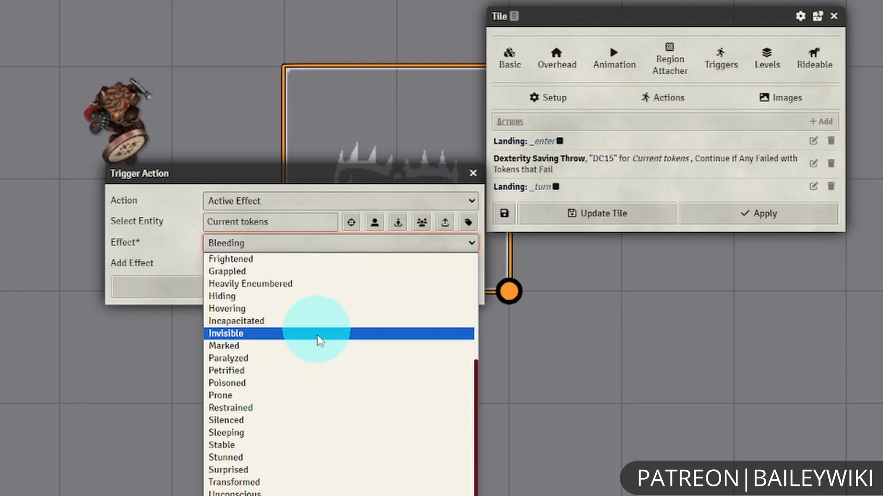
pyautogui.click(318, 410)
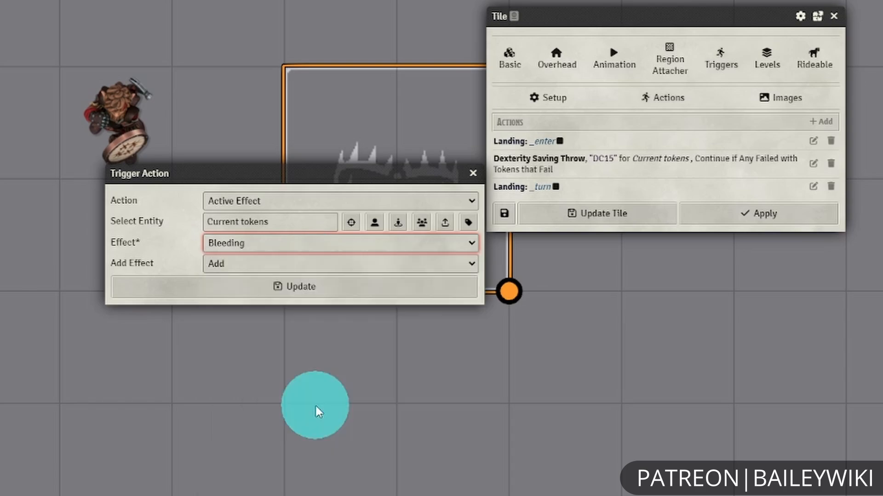
pyautogui.click(323, 269)
pyautogui.click(322, 269)
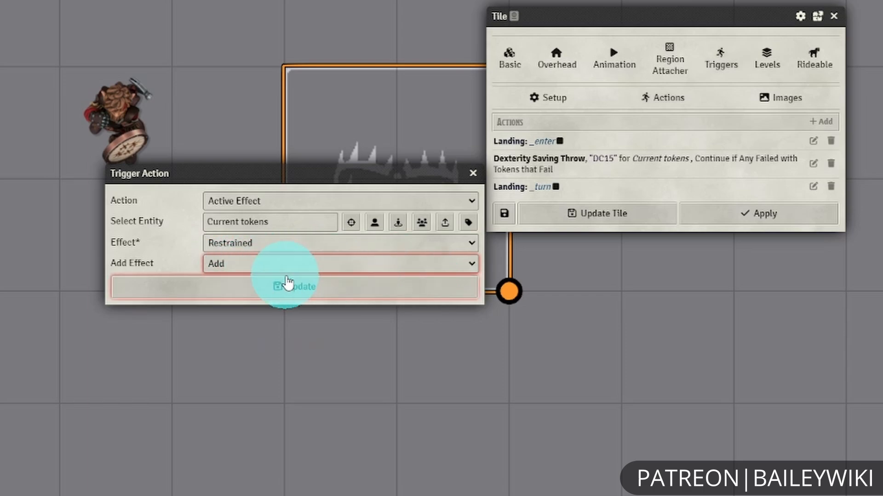
pyautogui.click(326, 296)
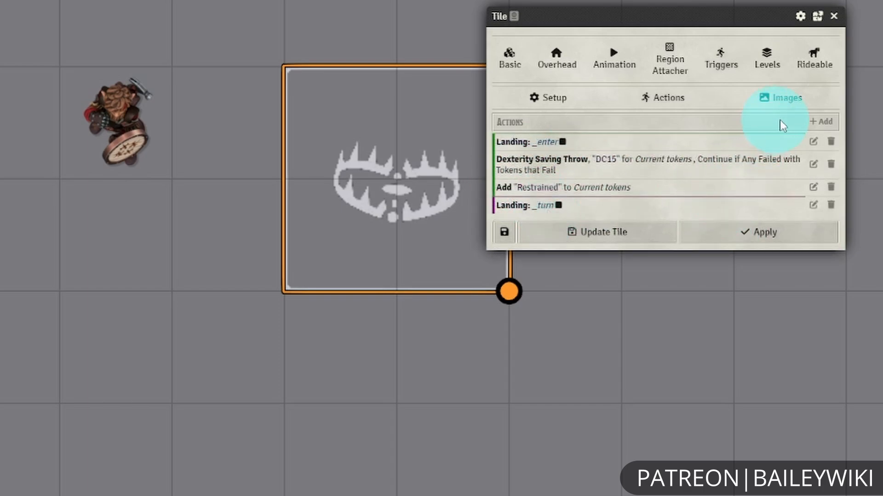
# - Add a Filter by condition action below the _turn landing that keeps current tokens having the Restrained condition, and save it
pyautogui.click(823, 127)
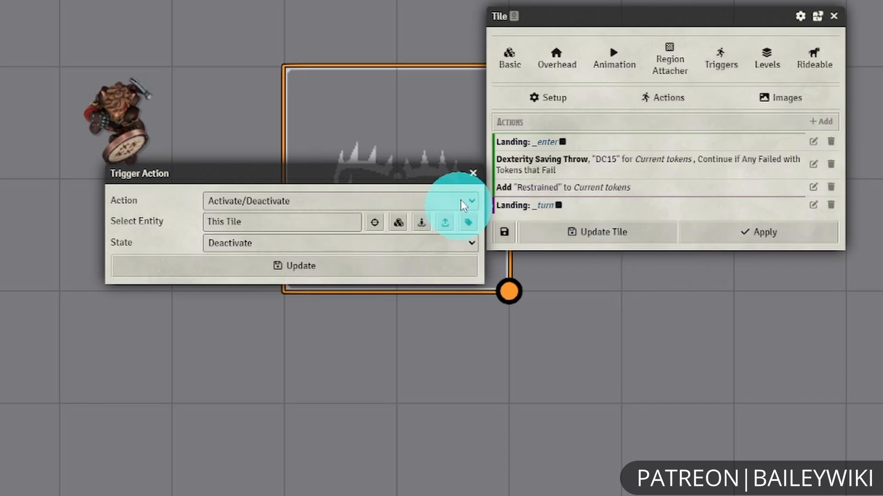
pyautogui.click(453, 200)
pyautogui.scroll(-15, 403, 339)
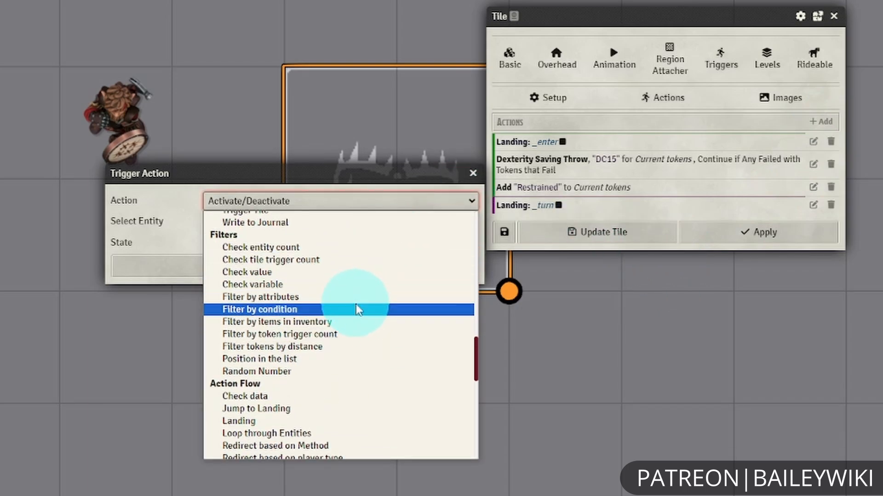
pyautogui.click(392, 310)
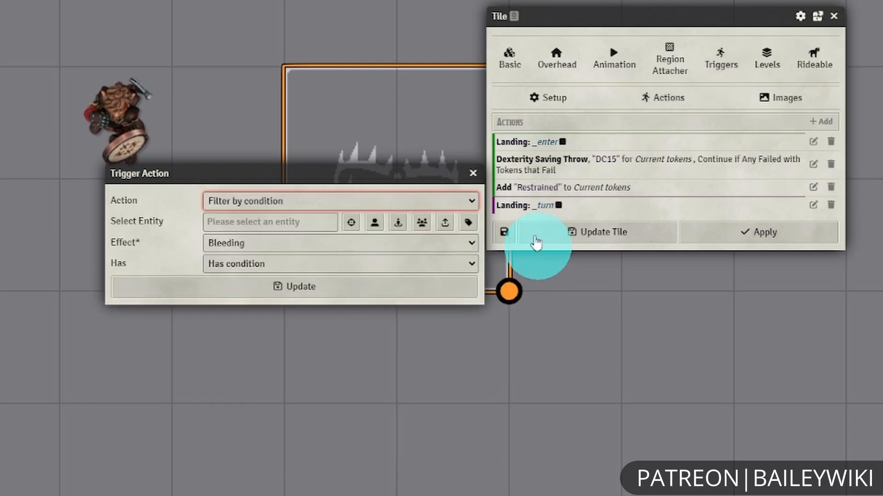
pyautogui.click(445, 224)
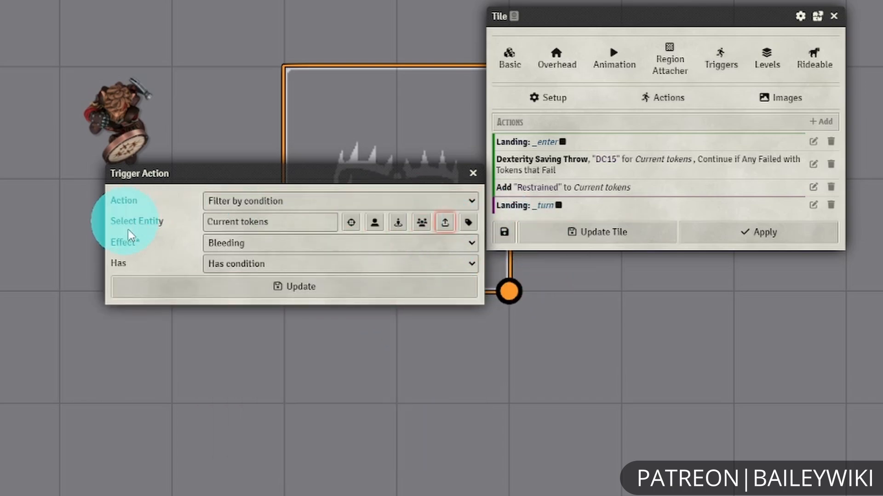
pyautogui.click(356, 251)
pyautogui.scroll(-3, 343, 413)
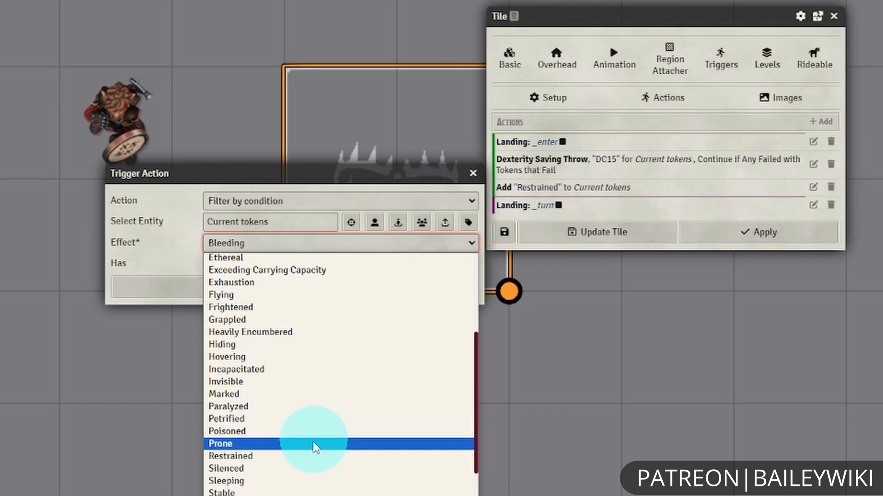
pyautogui.click(306, 456)
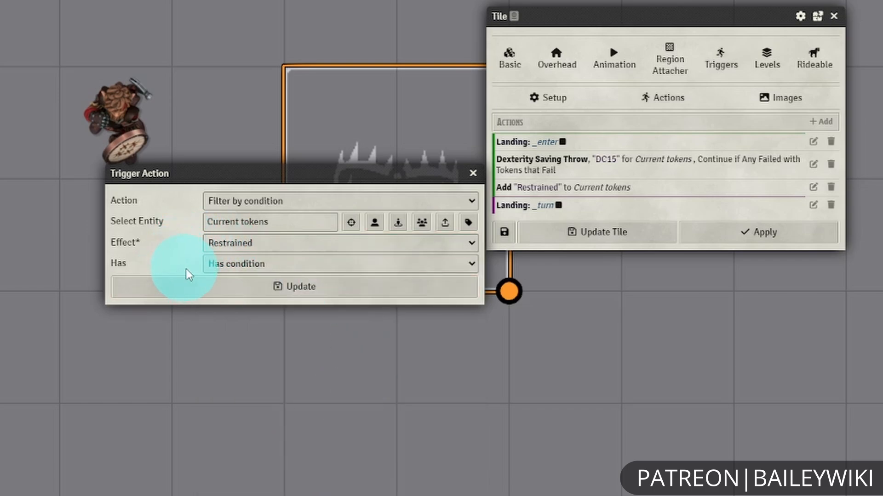
pyautogui.click(269, 287)
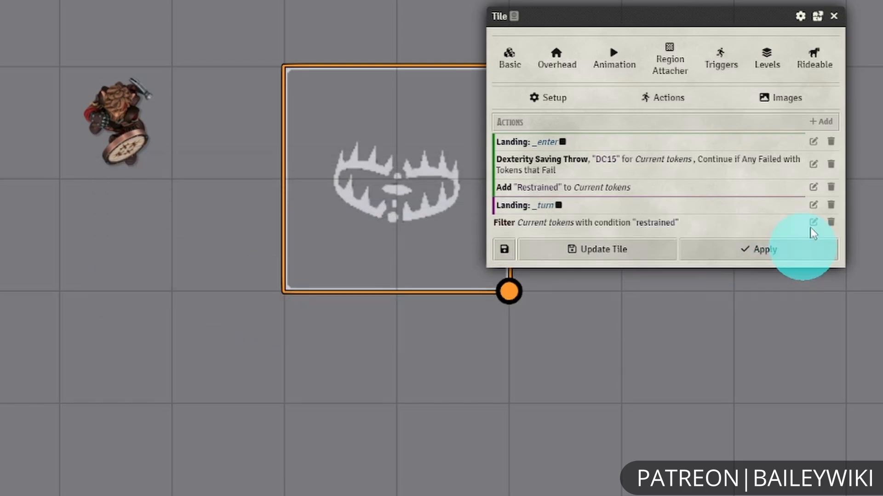
# - Add a Check entity count action below the condition filter and target it at the current tokens
pyautogui.click(816, 122)
pyautogui.click(321, 200)
pyautogui.scroll(-15, 370, 386)
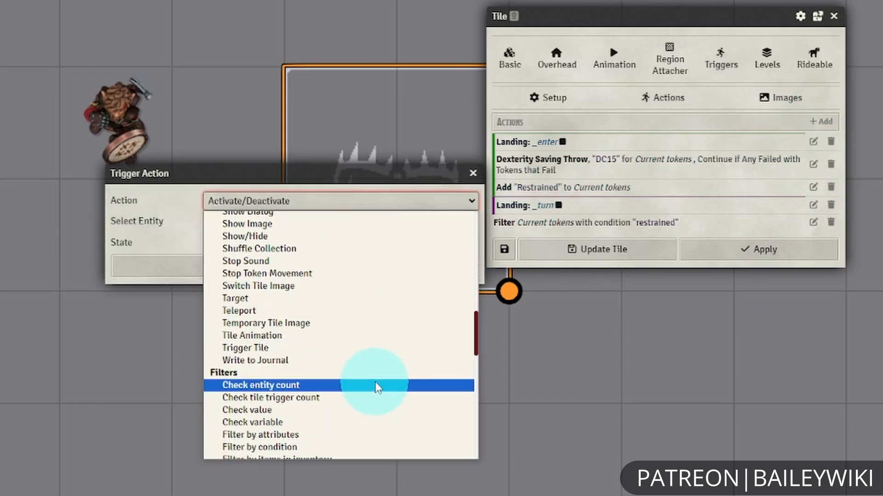
pyautogui.scroll(-3, 375, 384)
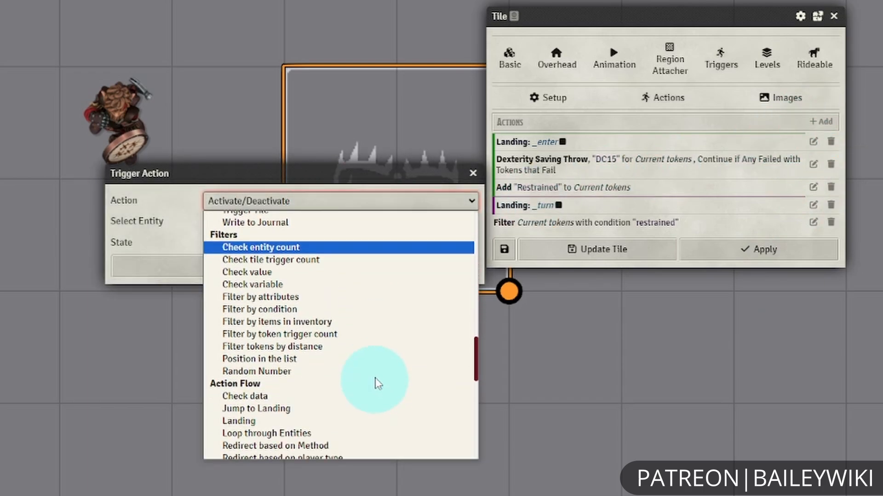
pyautogui.click(363, 248)
pyautogui.click(445, 224)
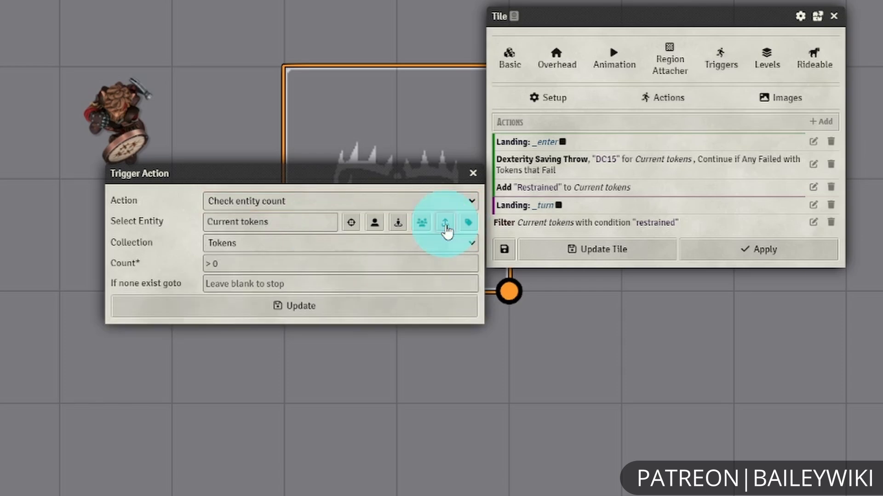
# - Set the entity count check to go to the _enter landing if none exist, and save the action
pyautogui.click(285, 282)
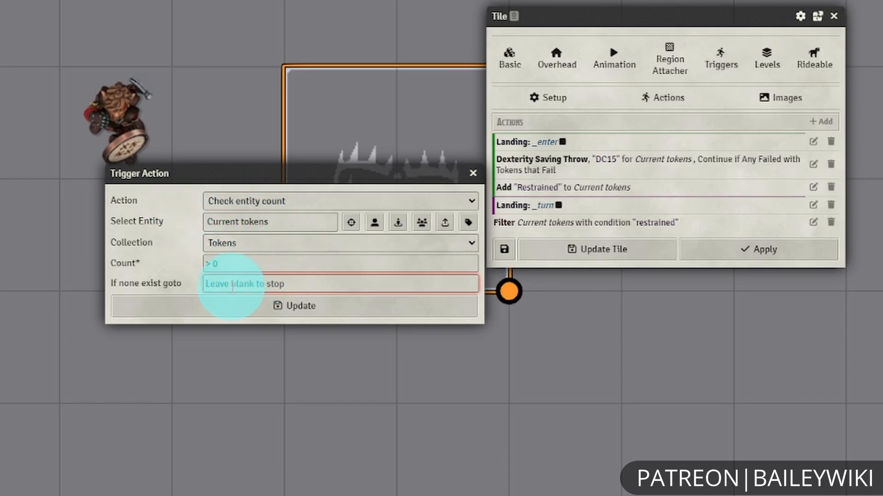
pyautogui.write('_')
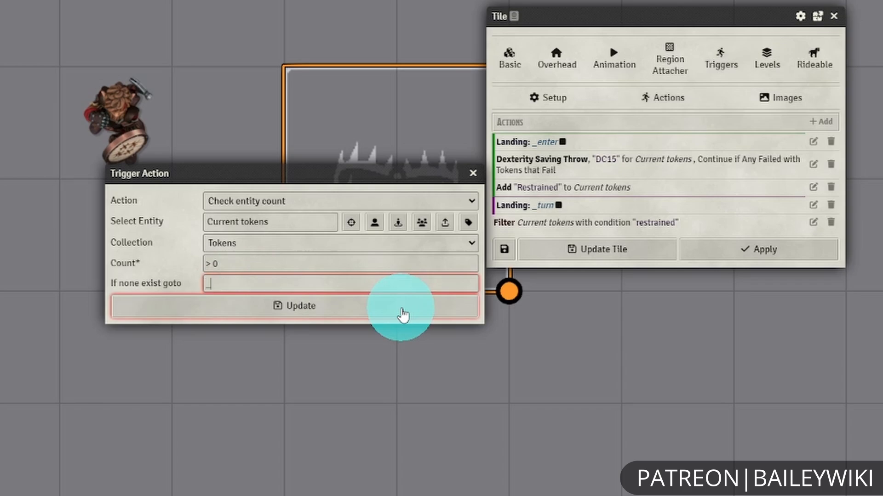
pyautogui.write('enter')
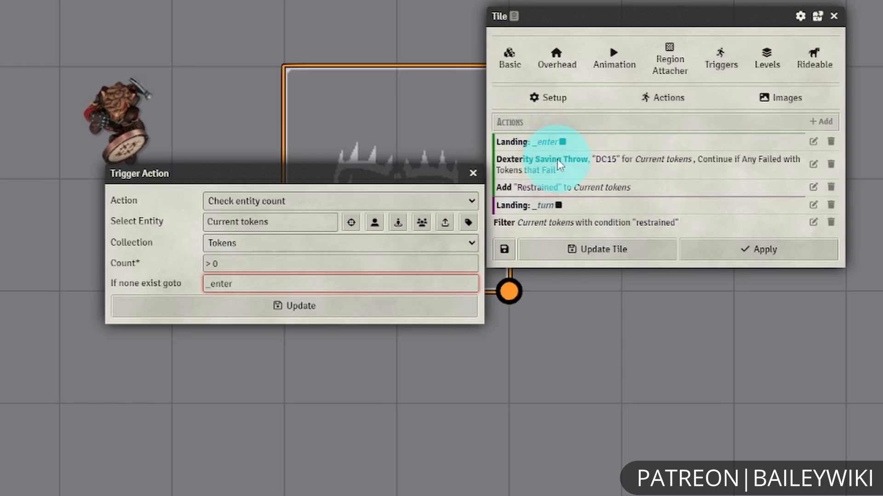
pyautogui.click(267, 306)
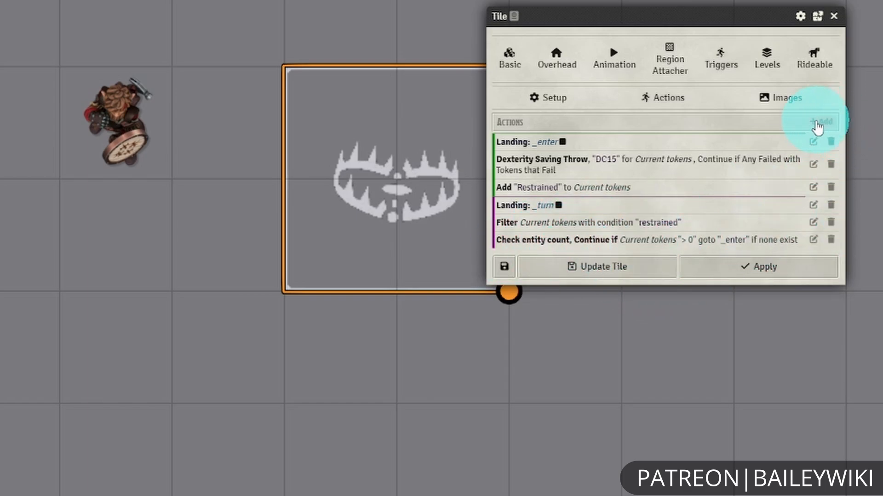
# - Add a Request Roll action after the entity count check and target it at the current tokens
pyautogui.click(818, 124)
pyautogui.click(282, 200)
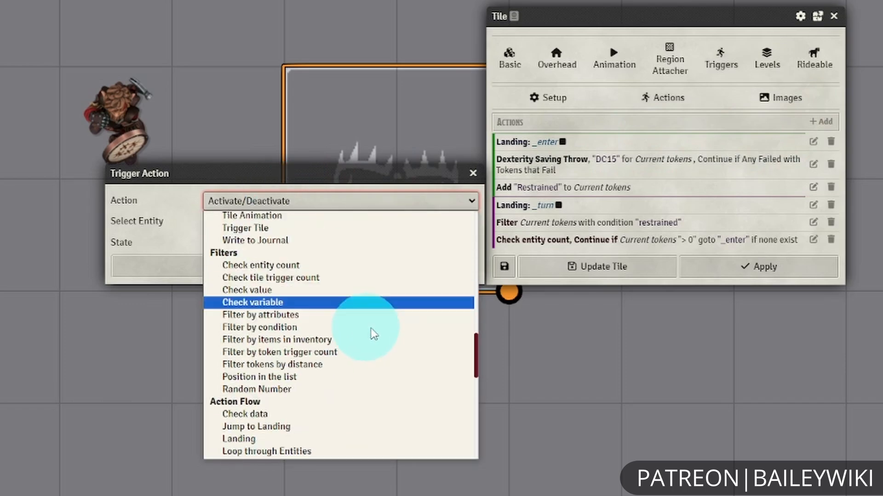
pyautogui.scroll(-5, 395, 333)
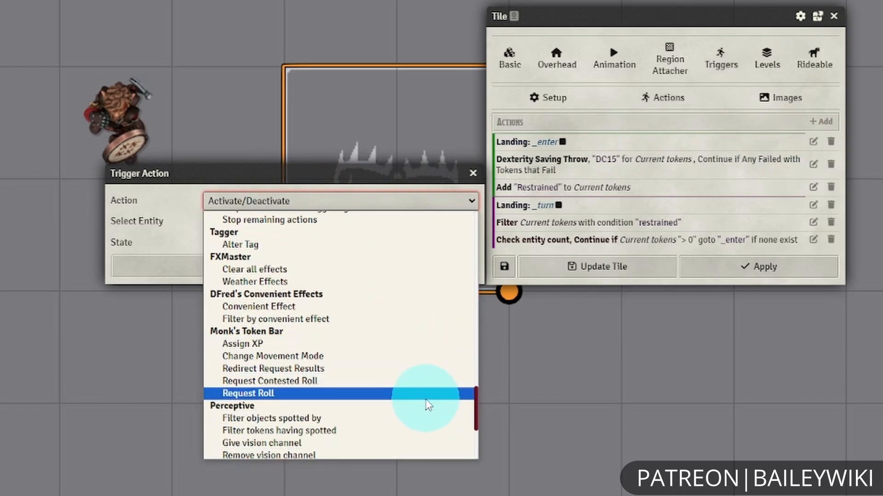
pyautogui.click(329, 393)
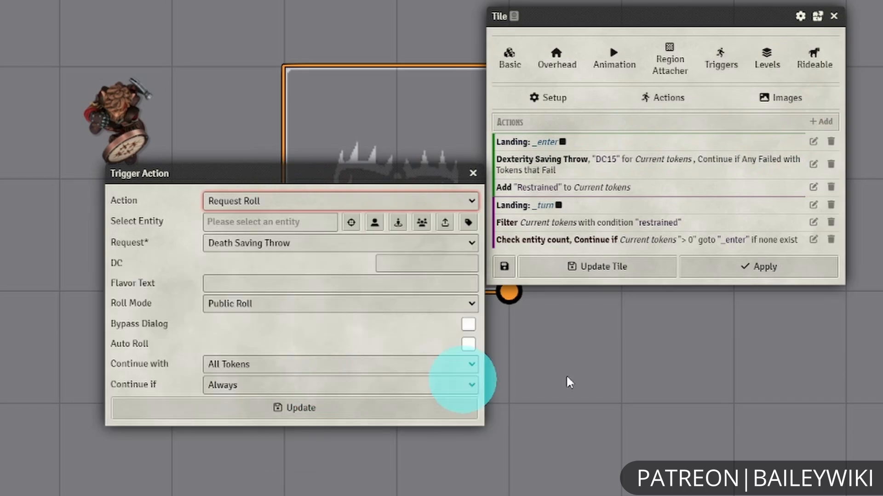
pyautogui.click(445, 223)
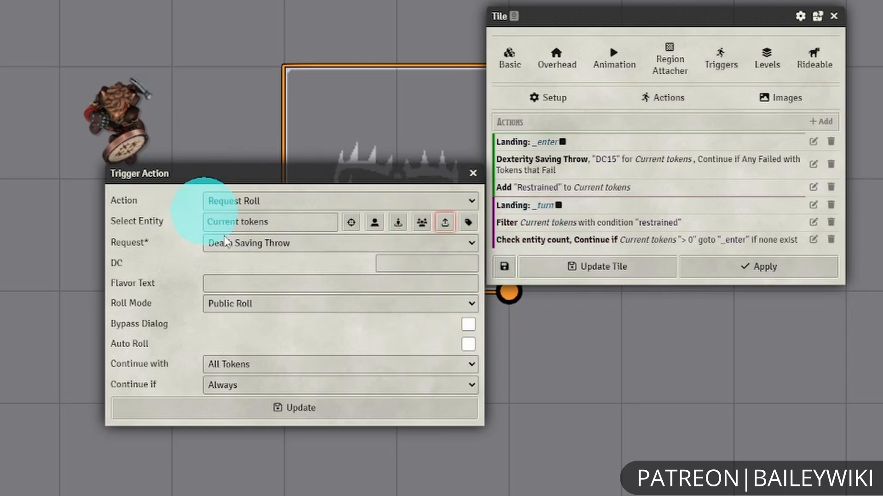
# - Request a Strength saving throw at DC 15 with the flavor text "You're trapped in the webs."
pyautogui.click(319, 243)
pyautogui.click(319, 397)
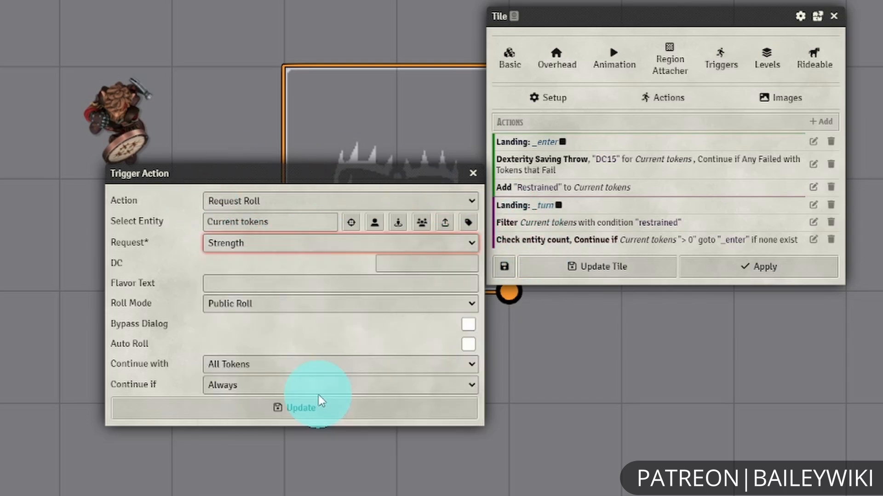
pyautogui.click(453, 264)
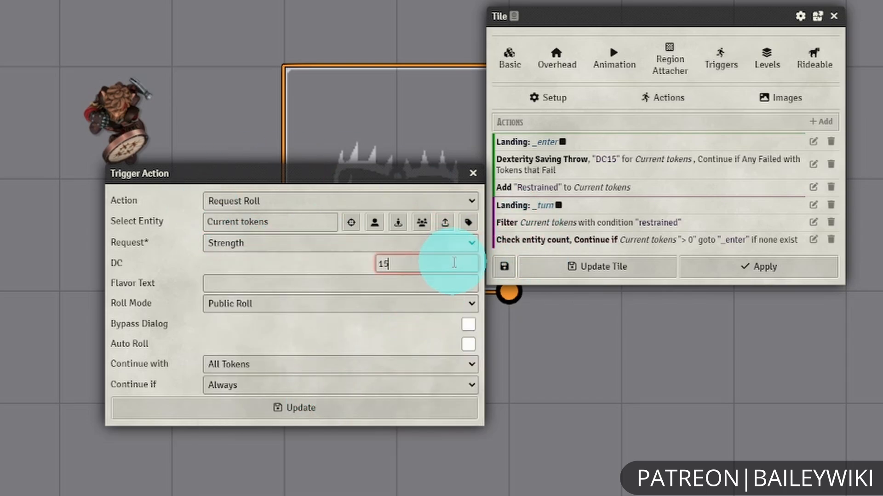
pyautogui.click(388, 289)
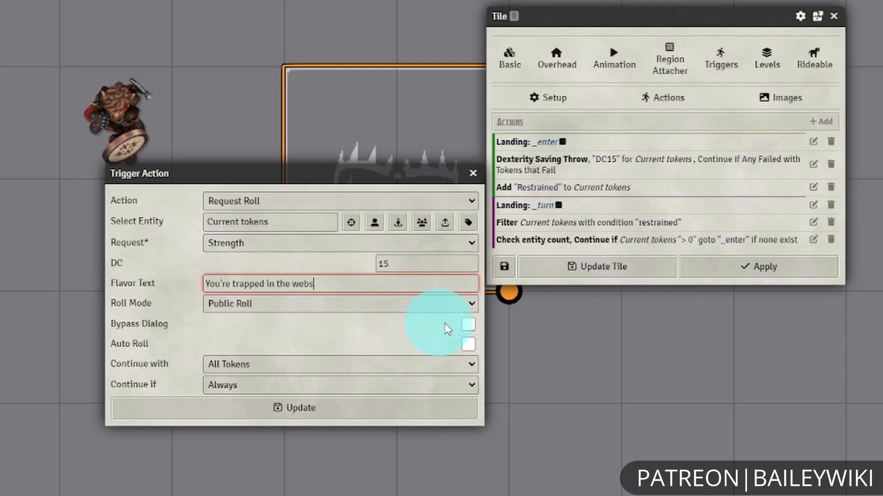
# - Enable Bypass Dialog and Auto Roll, continue with Tokens that Succeed if Any Passed, and save the Strength roll request
pyautogui.click(468, 326)
pyautogui.click(468, 345)
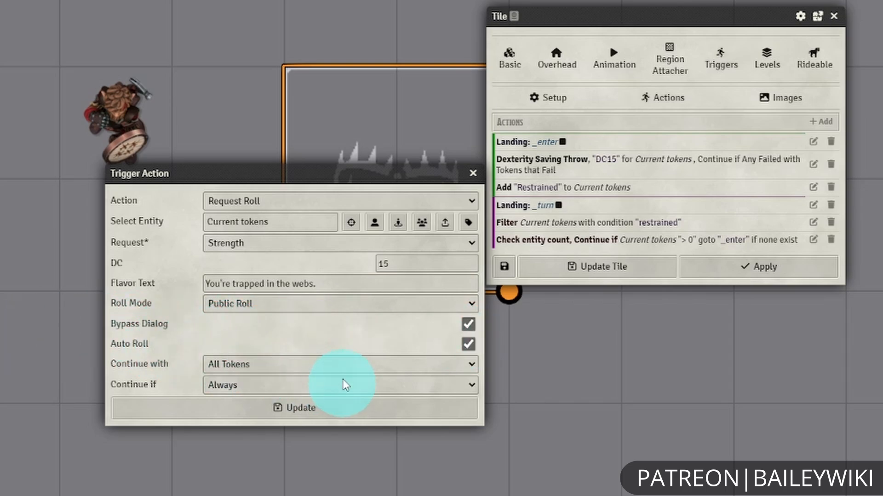
pyautogui.click(334, 365)
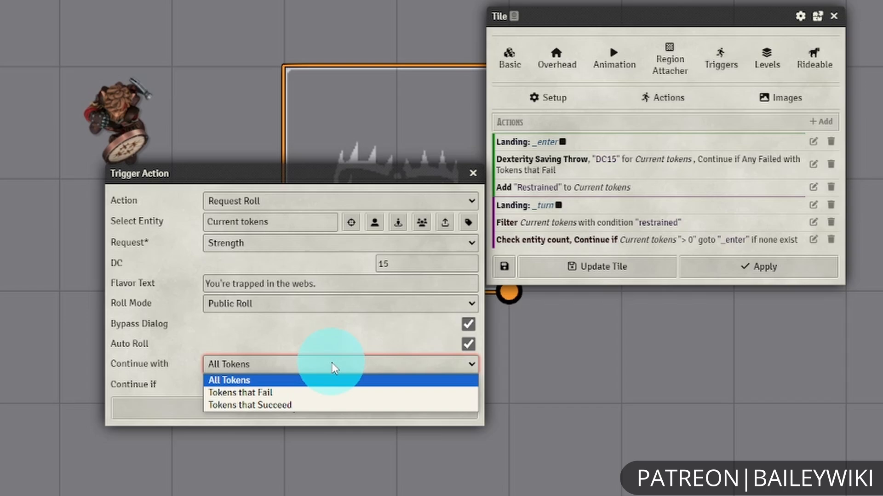
pyautogui.click(307, 405)
pyautogui.click(308, 388)
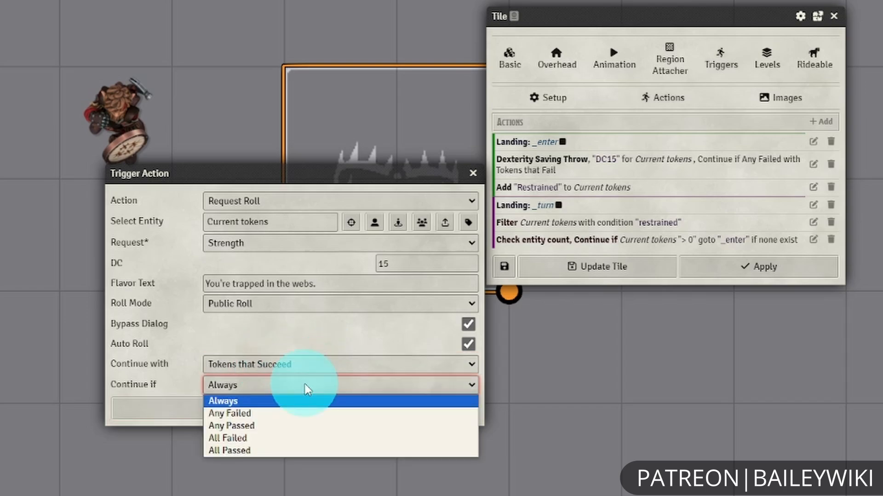
pyautogui.click(302, 426)
pyautogui.click(296, 409)
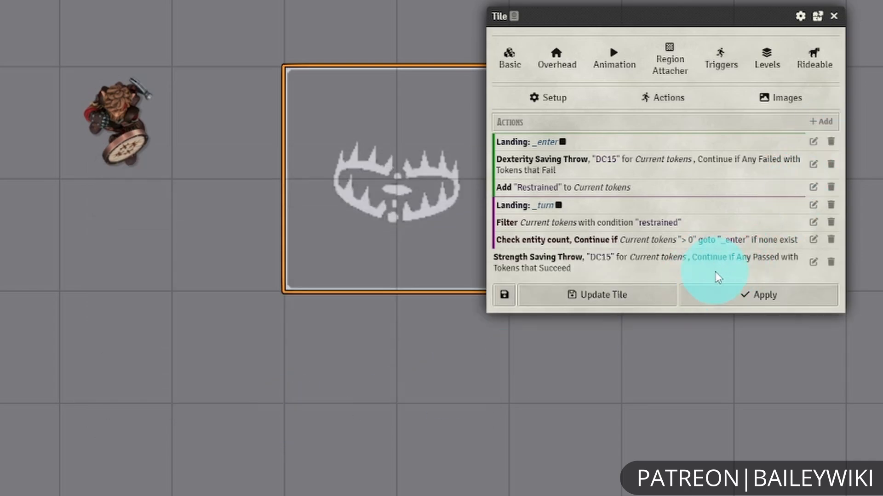
# - Add an Active Effect action after the Strength saving throw and target it at the current tokens
pyautogui.click(820, 122)
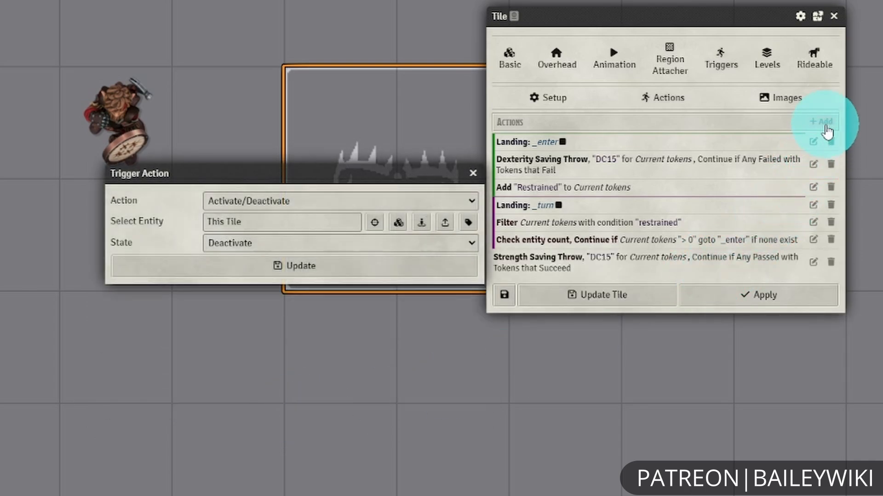
pyautogui.click(348, 202)
pyautogui.click(321, 242)
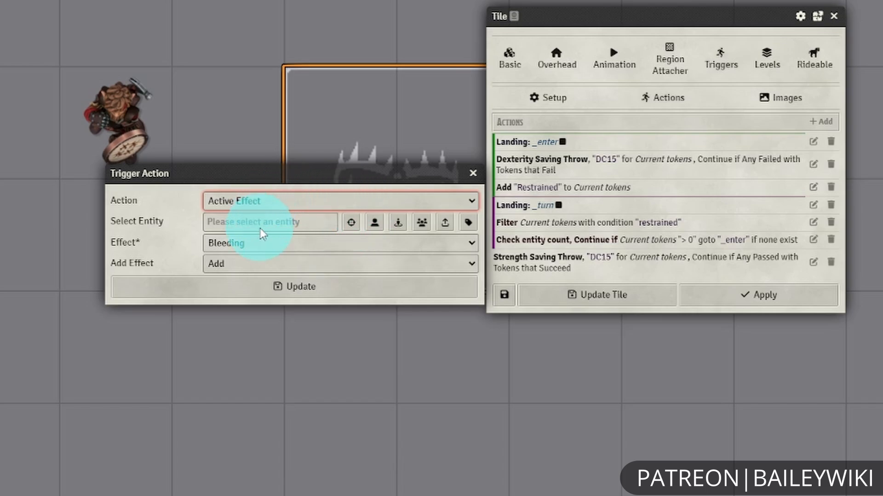
pyautogui.click(444, 223)
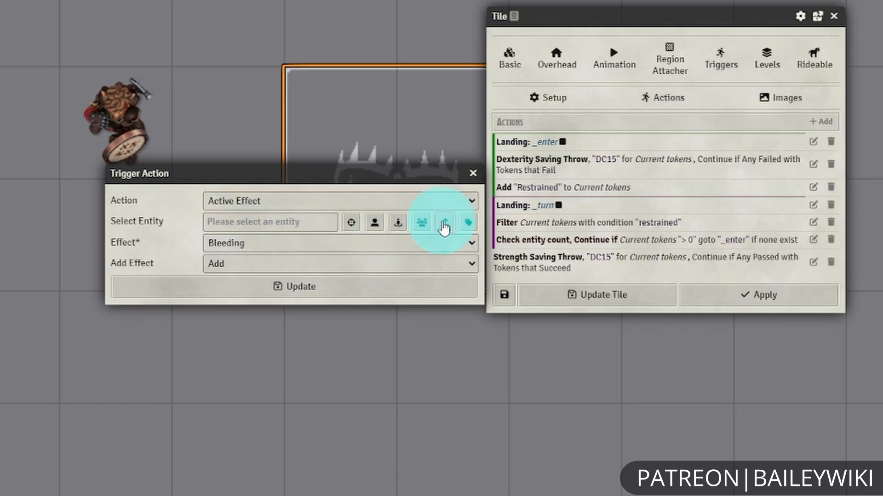
# - Make the new effect action remove Restrained from the current tokens, save it, and update the tile
pyautogui.click(302, 251)
pyautogui.scroll(-3, 374, 403)
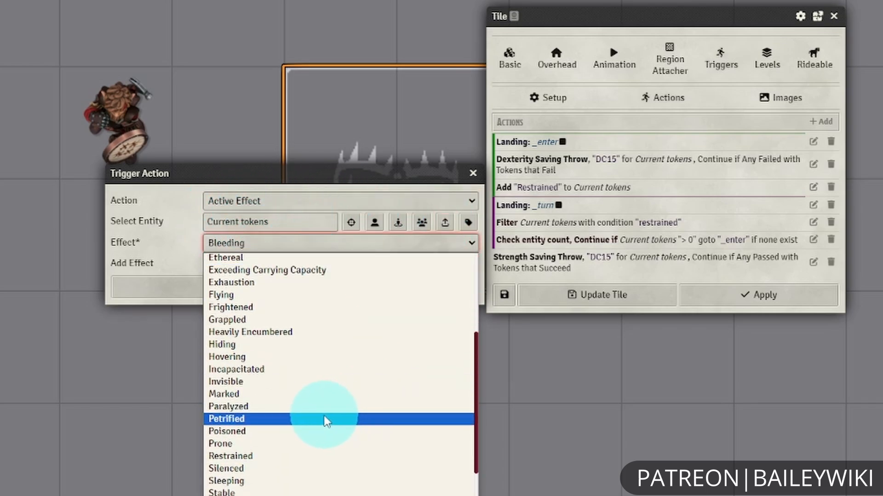
pyautogui.click(315, 456)
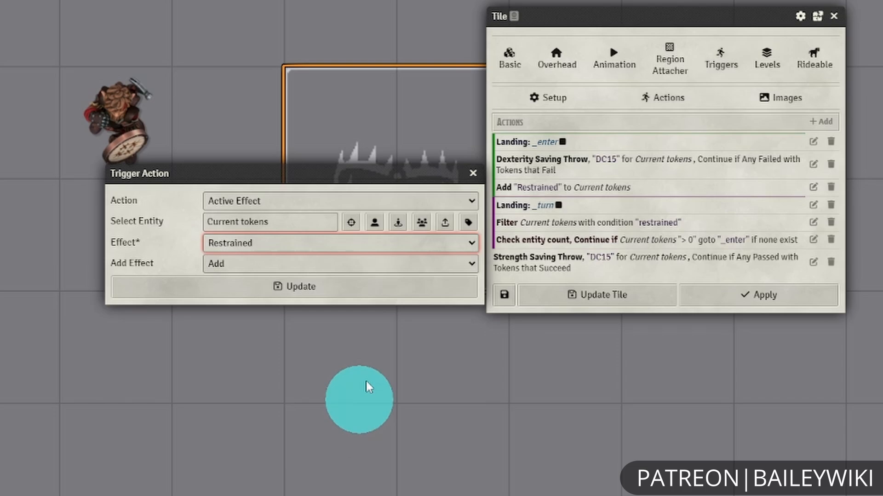
pyautogui.click(306, 265)
pyautogui.click(276, 293)
pyautogui.click(327, 289)
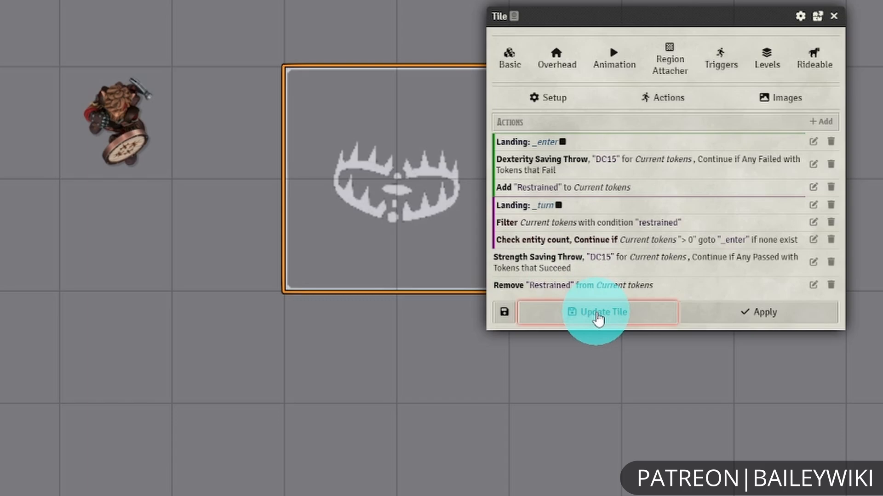
pyautogui.click(597, 316)
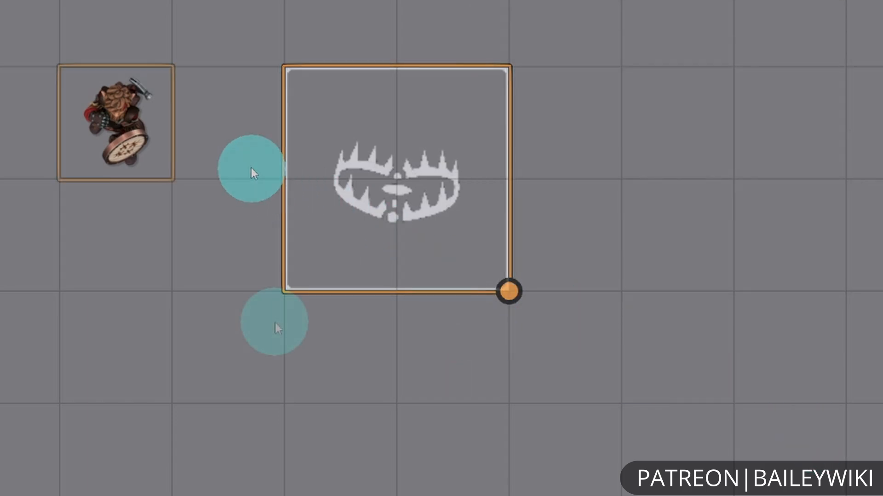
# - Move the character token onto the trap tile and place a popped-out chat log beside it
pyautogui.press('Right')
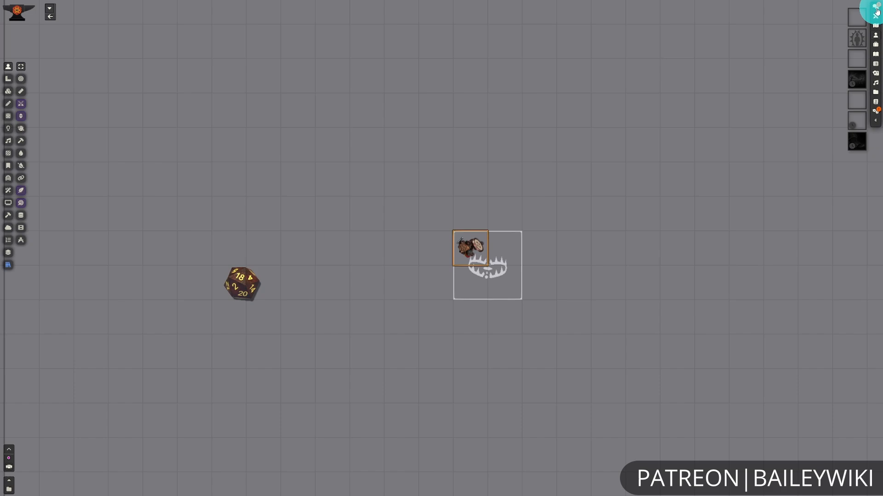
pyautogui.click(875, 7)
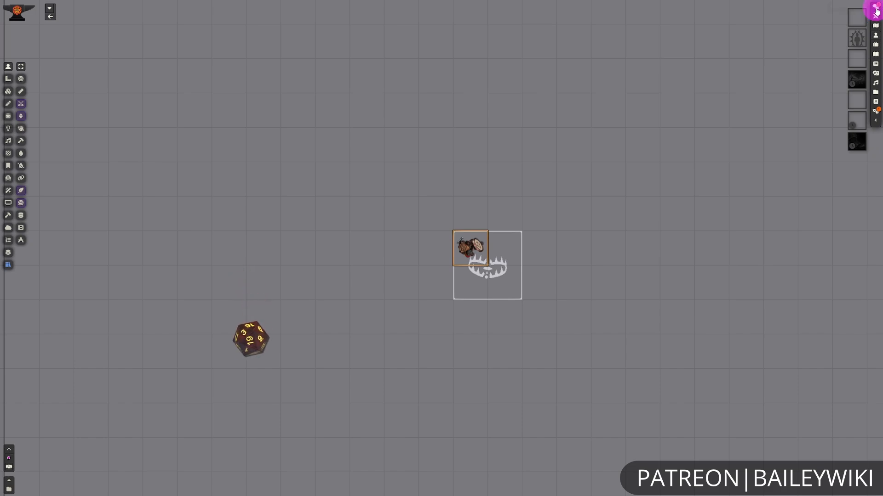
pyautogui.moveTo(448, 150); pyautogui.dragTo(620, 114)
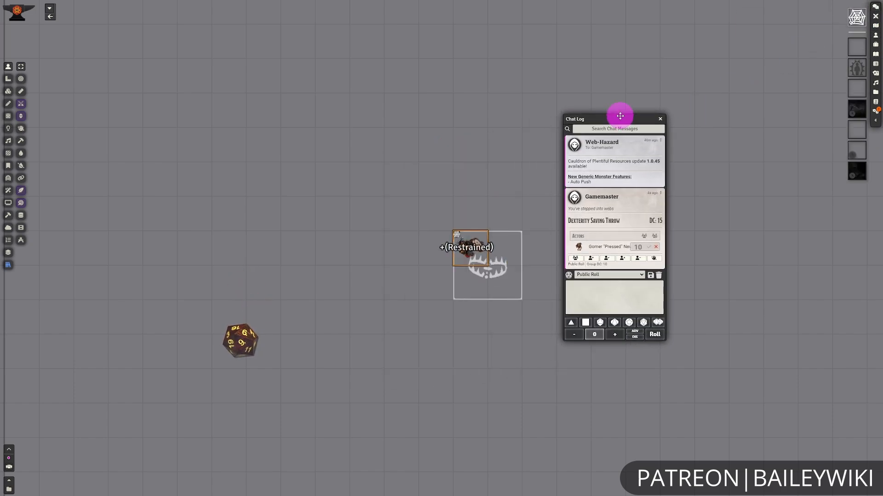
pyautogui.click(653, 249)
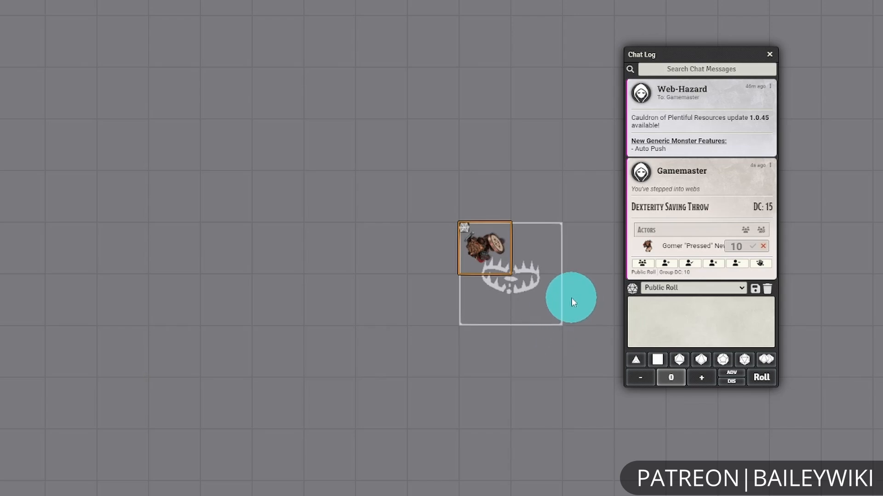
# - Add the restrained token to combat and begin the encounter to test the turn trigger
pyautogui.scroll(3, 512, 236)
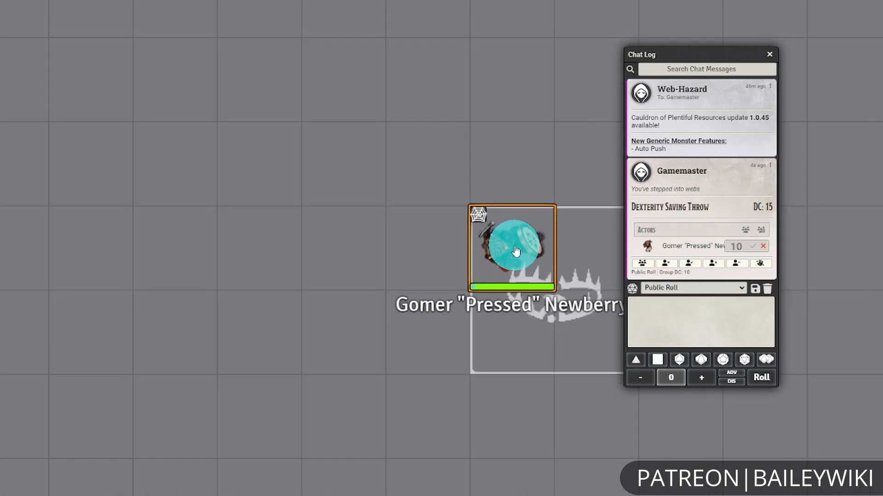
pyautogui.rightClick(512, 239)
pyautogui.click(582, 323)
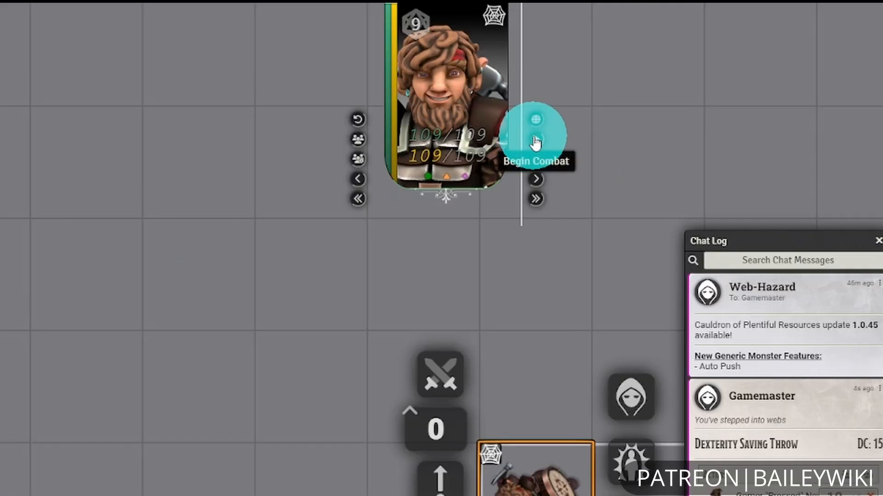
pyautogui.click(535, 143)
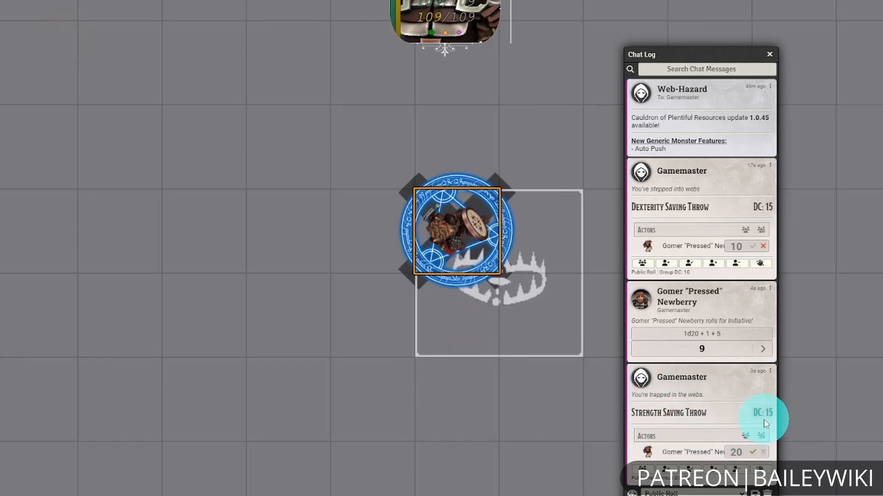
# - Check the Strength saving throw bonus on the trapped token's character sheet, and close the sheet
pyautogui.doubleClick(437, 209)
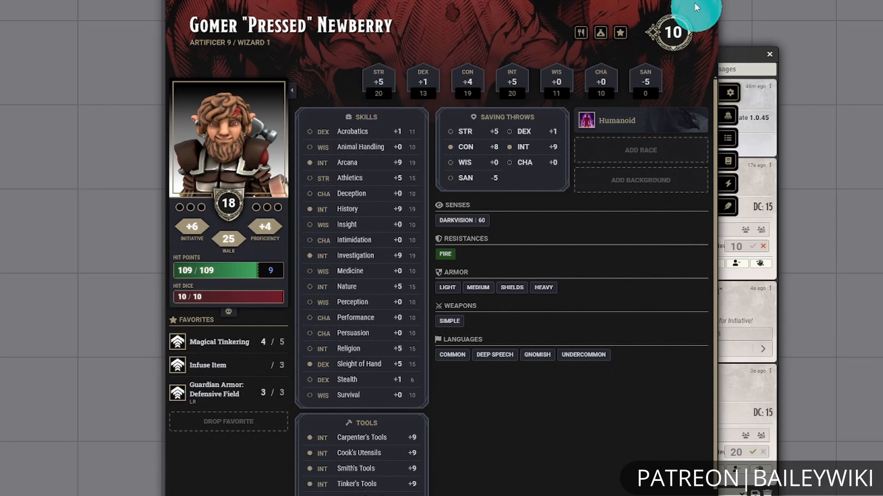
pyautogui.click(707, 3)
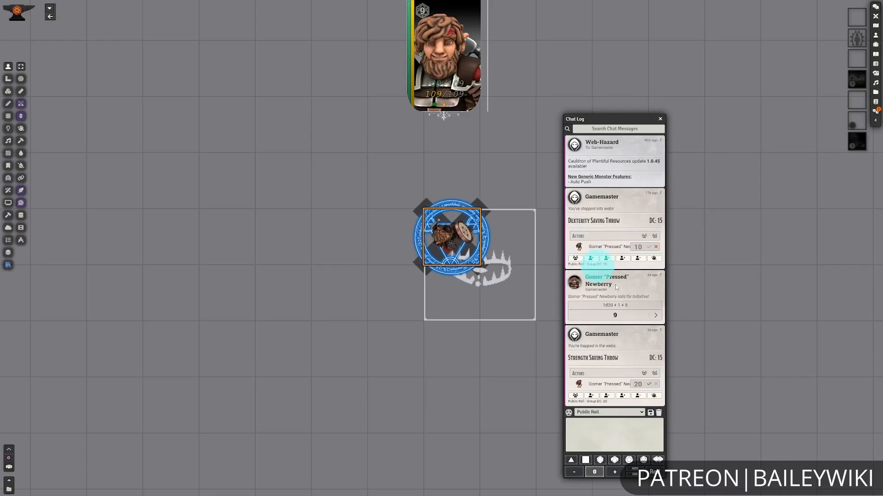
pyautogui.moveTo(494, 74)
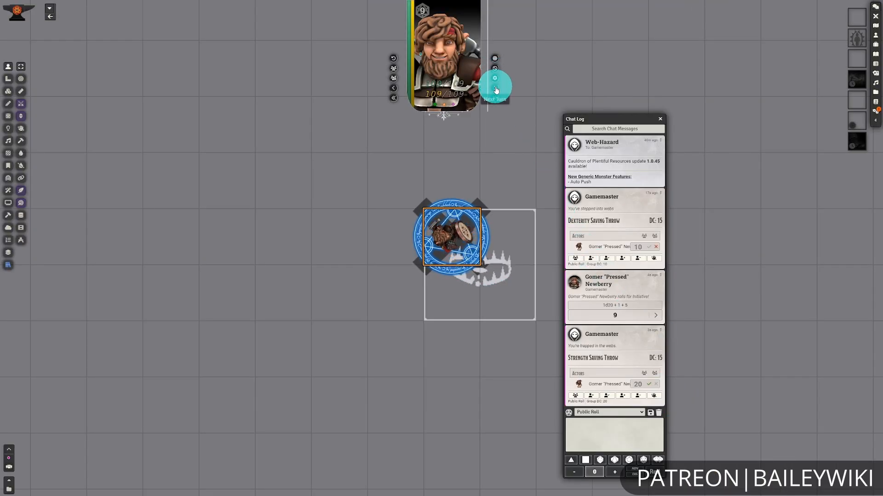
# - Advance combat to the next turn to test the trap, move the token off the tile, and clear its Restrained effect
pyautogui.click(496, 90)
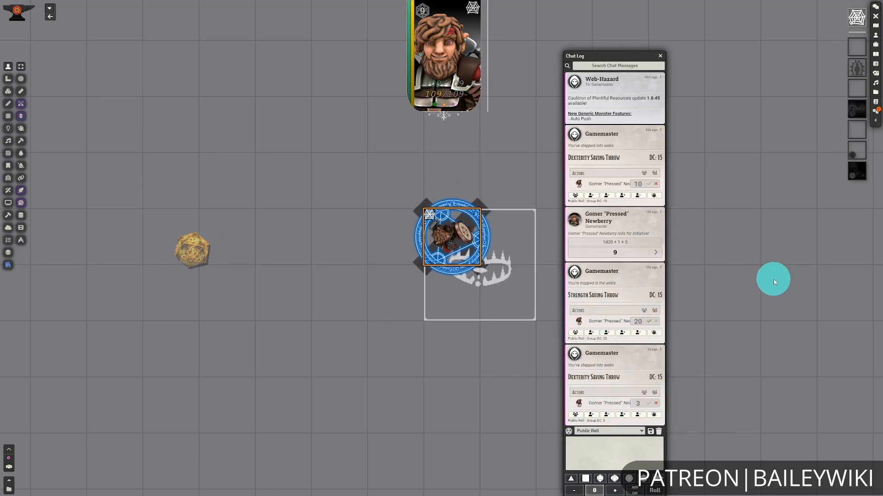
pyautogui.scroll(2, 475, 258)
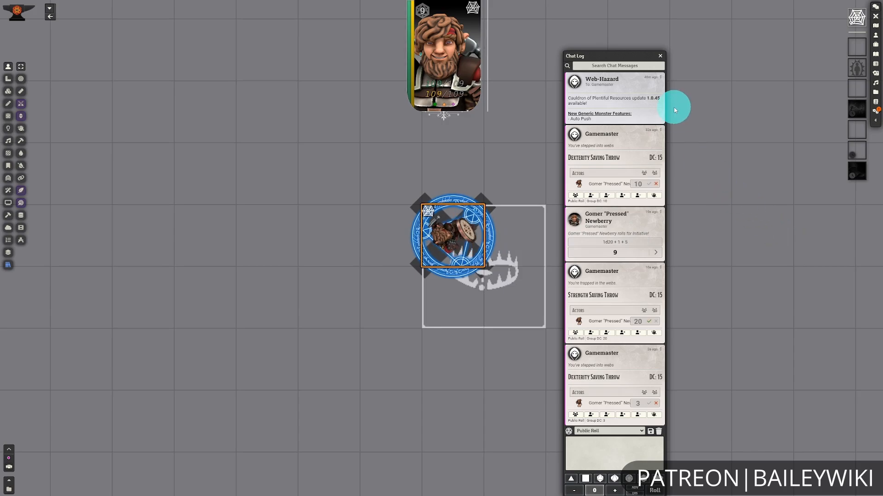
pyautogui.scroll(-5, 417, 271)
pyautogui.rightClick(417, 272)
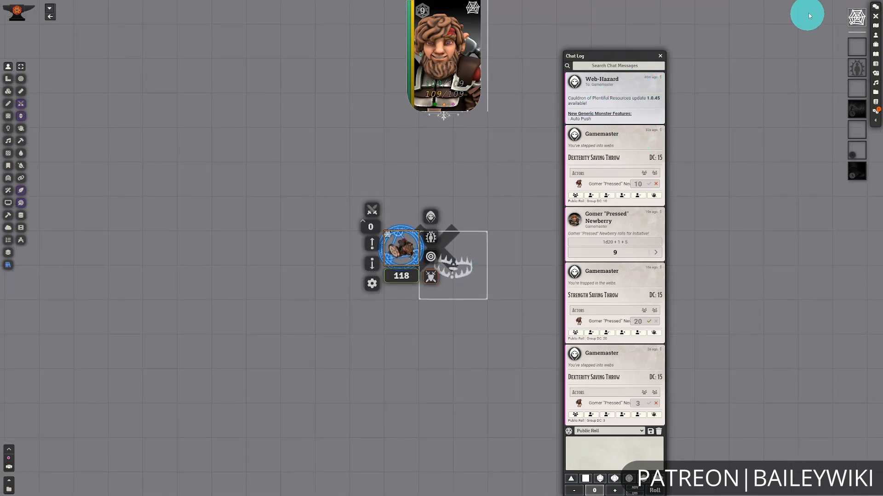
pyautogui.rightClick(857, 17)
pyautogui.click(415, 265)
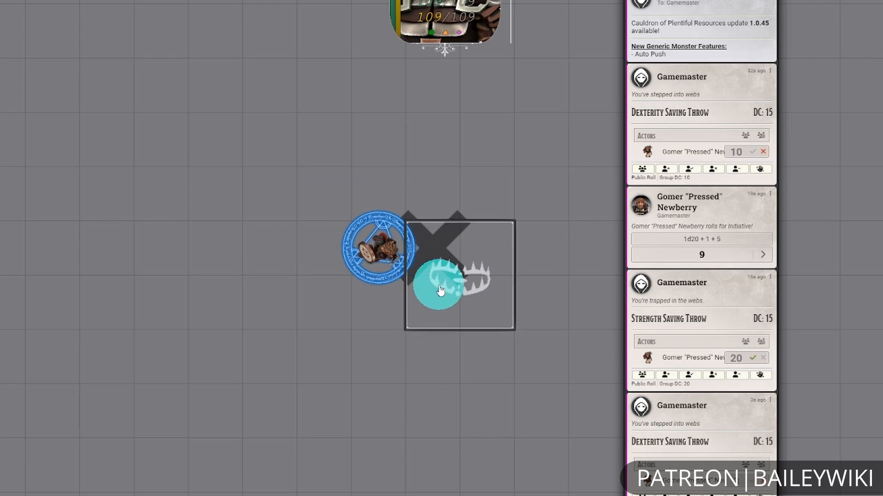
# - Turn off Bypass Dialog and Auto Roll in the trap tile's Dexterity and Strength save requests, and update the tile
pyautogui.doubleClick(437, 286)
pyautogui.click(824, 222)
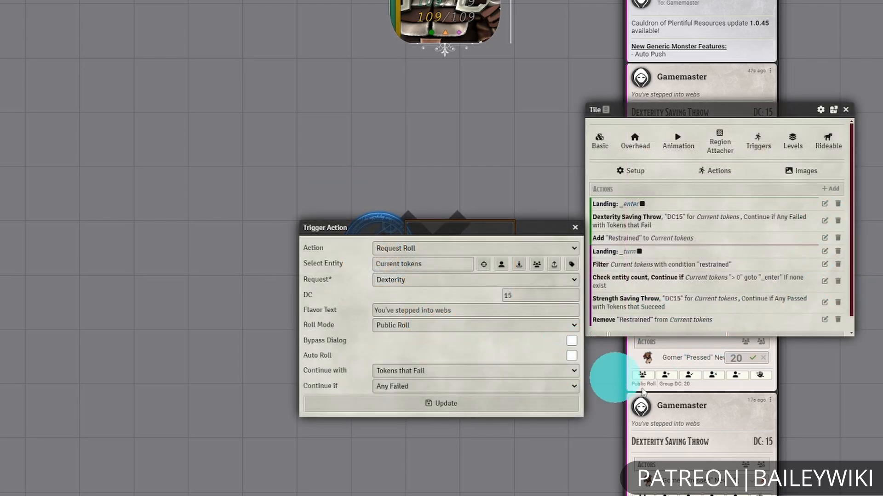
pyautogui.click(438, 403)
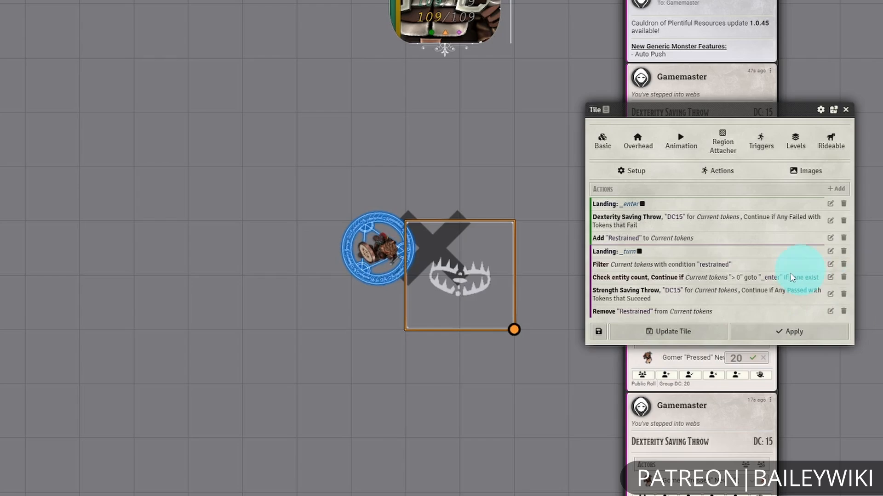
pyautogui.click(829, 294)
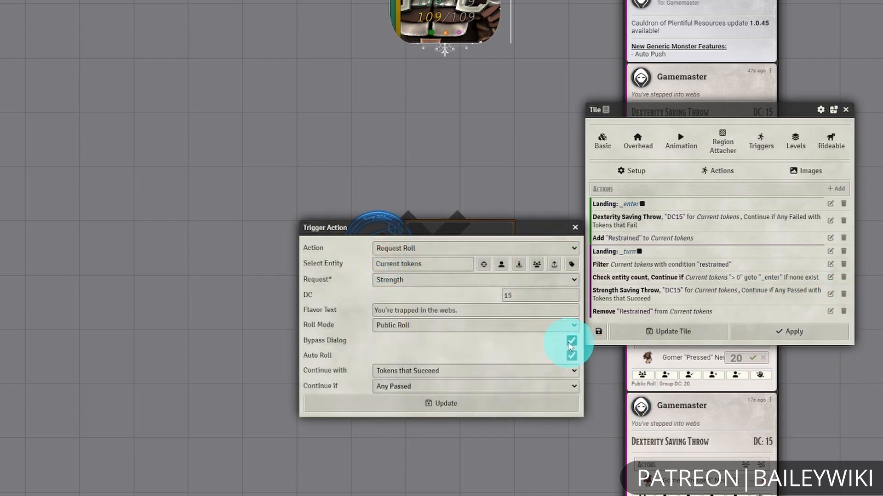
pyautogui.click(528, 408)
pyautogui.click(680, 331)
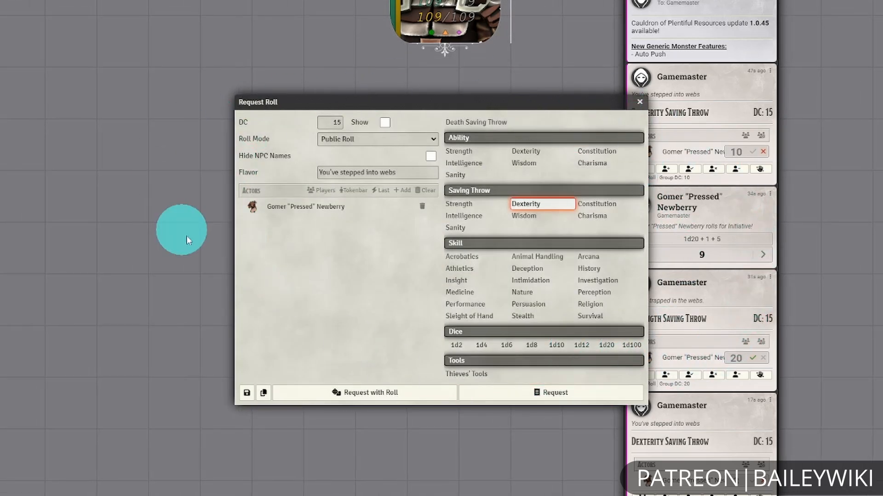
# - Try the Show option and the Wisdom and Intelligence saving throws in the roll request, and restore the Dexterity save
pyautogui.click(462, 175)
pyautogui.click(384, 122)
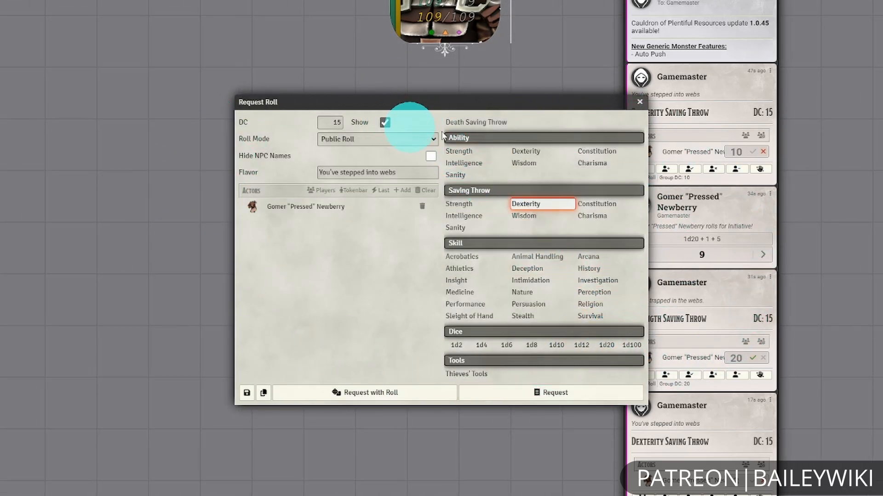
pyautogui.click(385, 123)
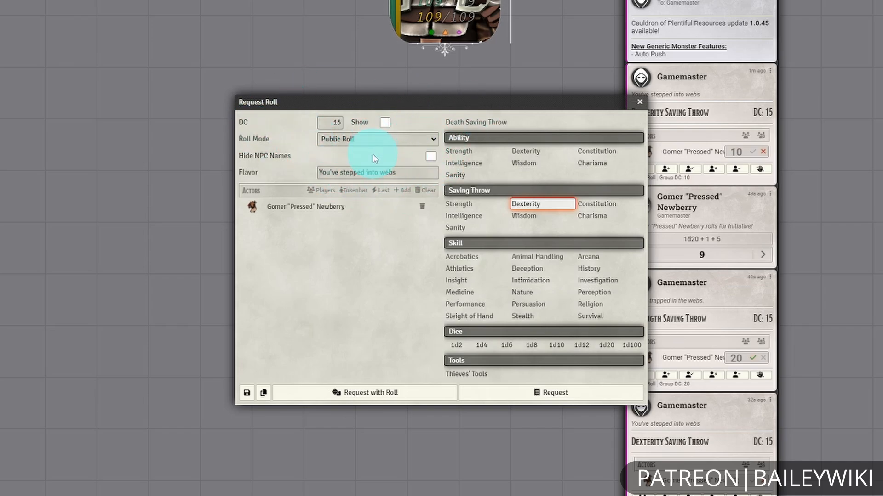
pyautogui.click(542, 216)
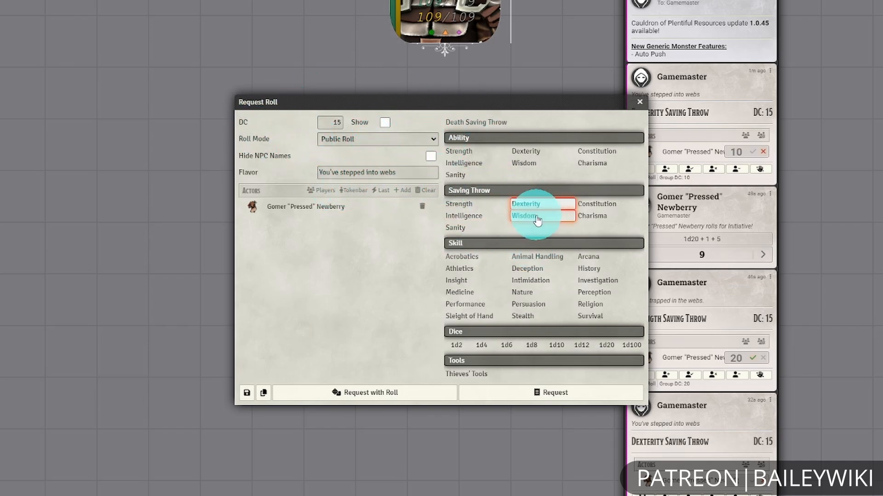
pyautogui.click(536, 219)
pyautogui.click(464, 215)
pyautogui.click(526, 204)
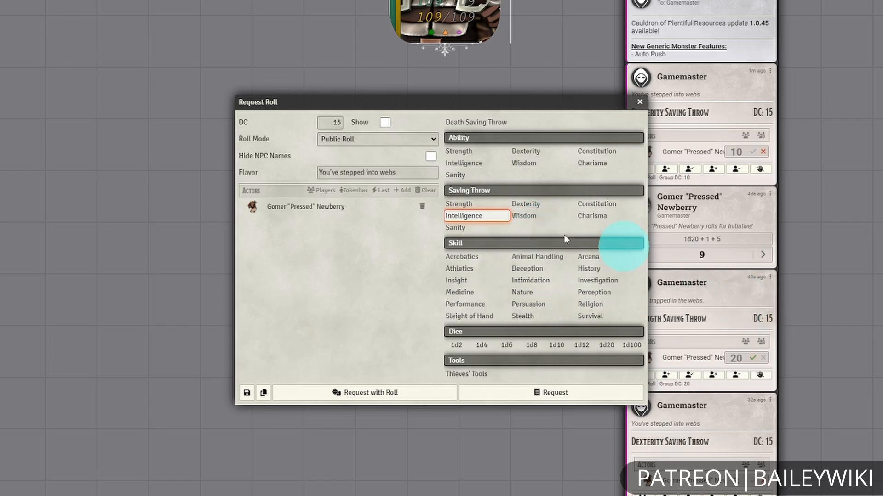
pyautogui.click(543, 204)
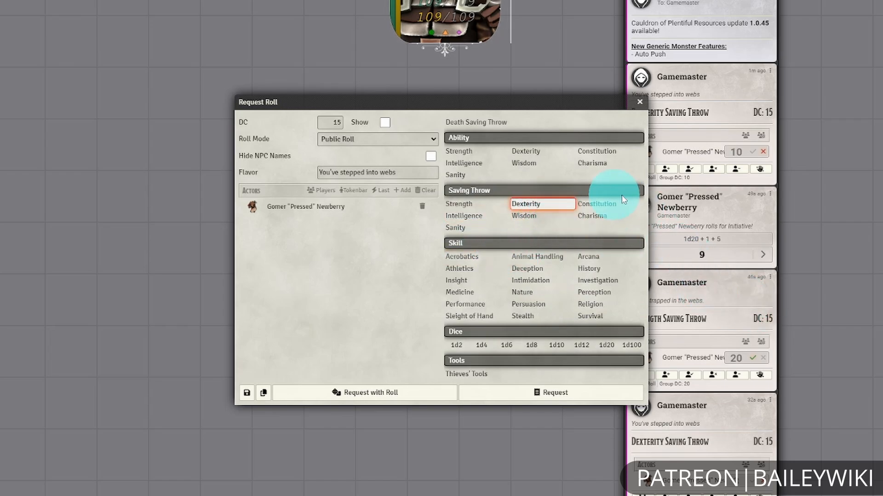
# - Send the Dexterity save request and roll it normally, and request the Strength save with its roll on the next combat turn
pyautogui.click(584, 401)
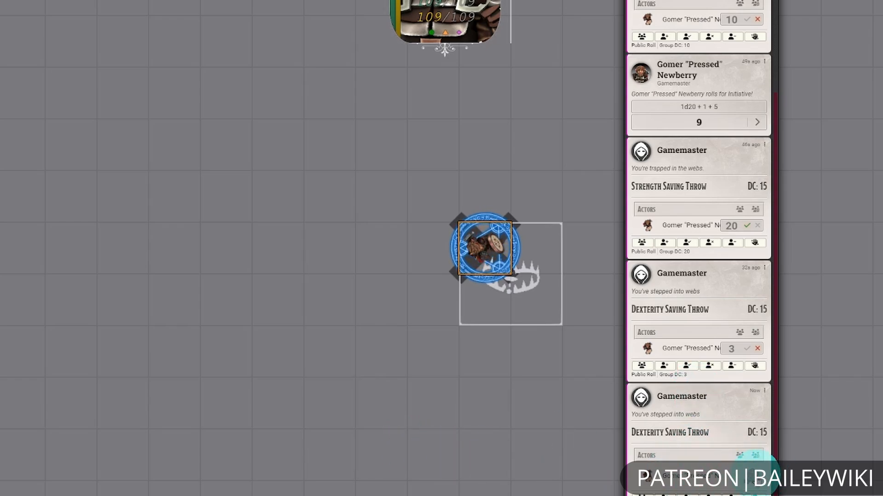
pyautogui.click(752, 476)
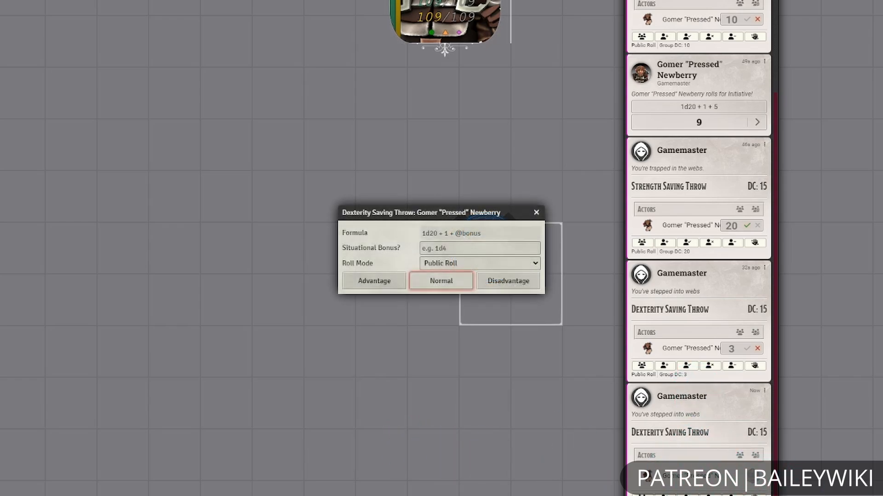
pyautogui.click(447, 281)
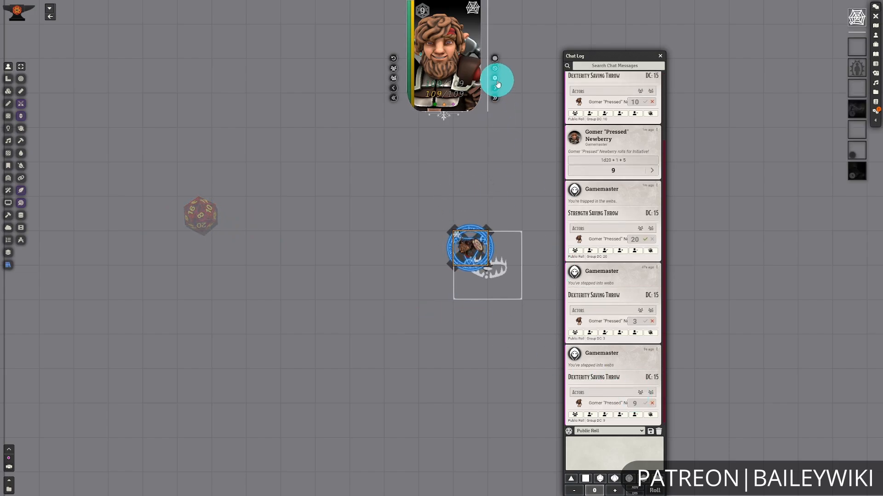
pyautogui.click(496, 90)
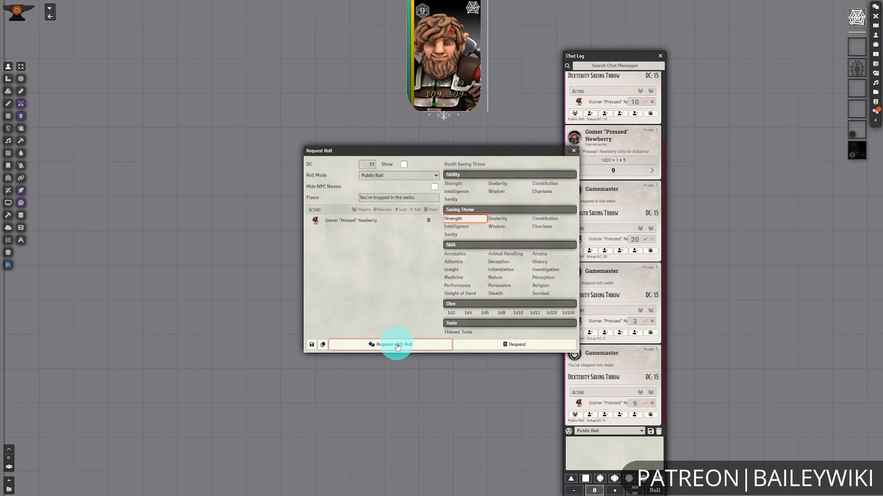
pyautogui.click(397, 346)
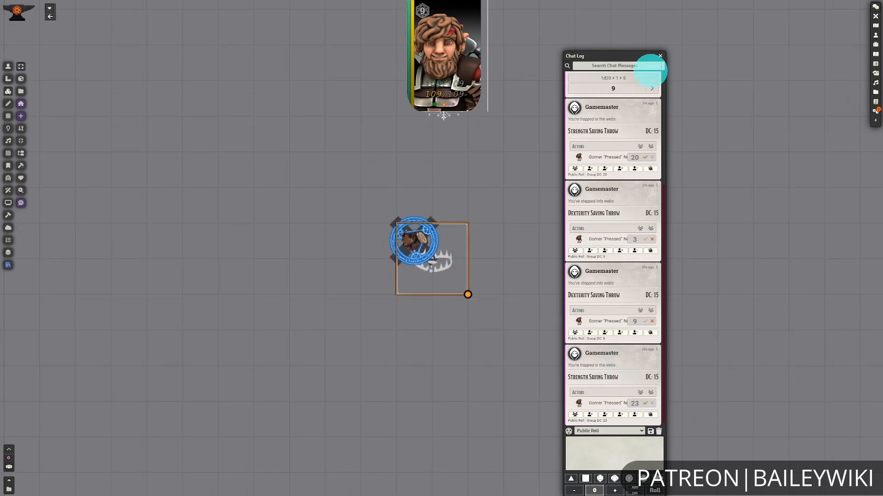
# - Move the character token off the trap tile onto the empty grid to its left
pyautogui.click(23, 69)
pyautogui.click(9, 66)
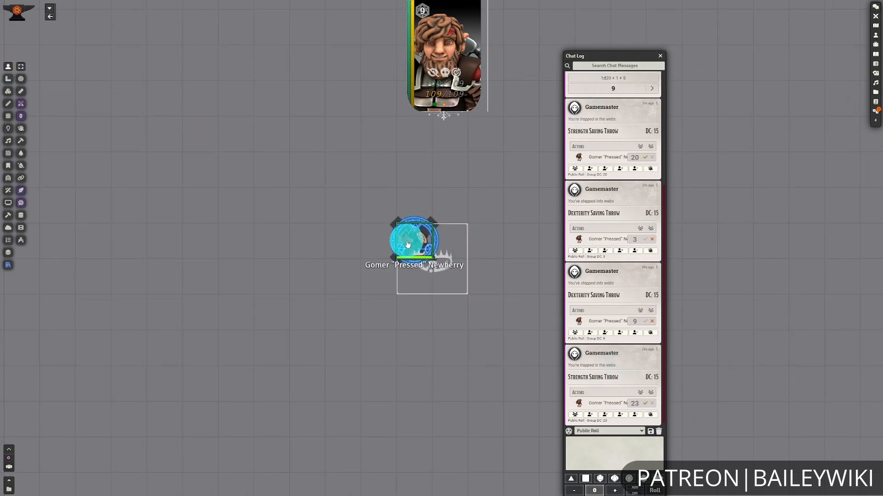
pyautogui.moveTo(409, 244); pyautogui.dragTo(350, 242)
pyautogui.click(409, 335)
pyautogui.scroll(3, 409, 335)
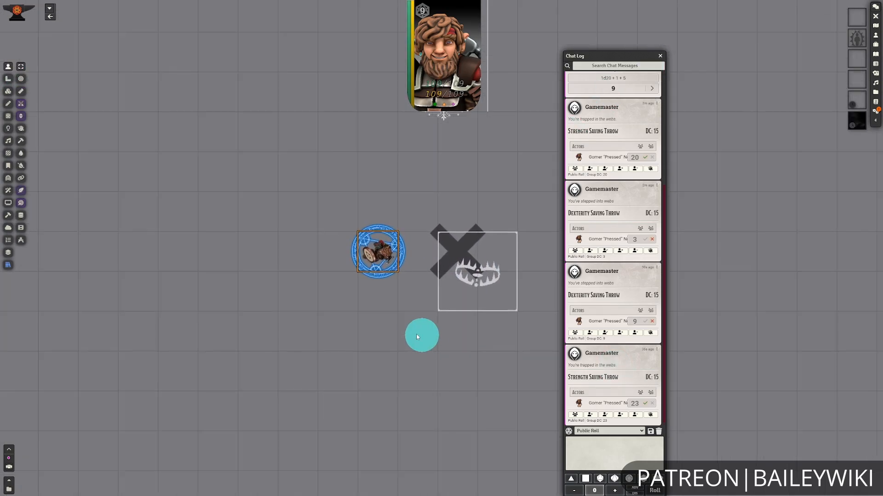
# - Create a new, empty scene region in the Region Legend
pyautogui.click(11, 156)
pyautogui.click(255, 215)
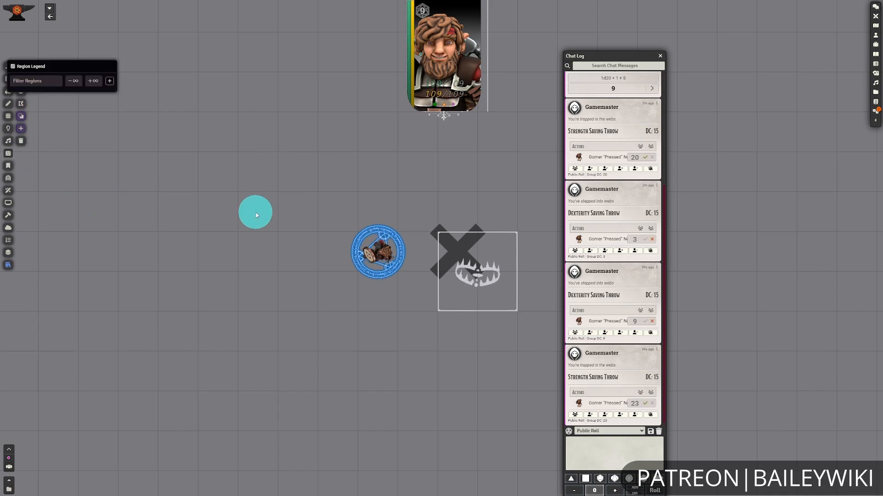
pyautogui.moveTo(86, 62); pyautogui.dragTo(118, 65)
pyautogui.click(147, 85)
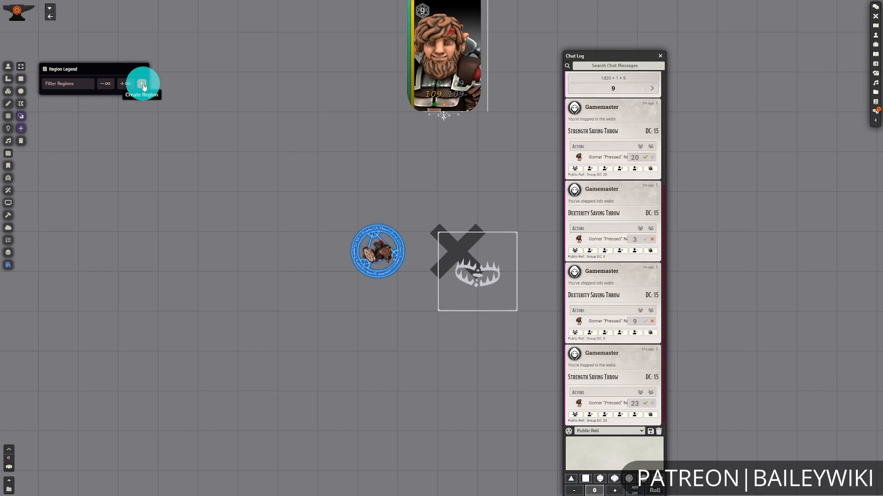
pyautogui.click(53, 111)
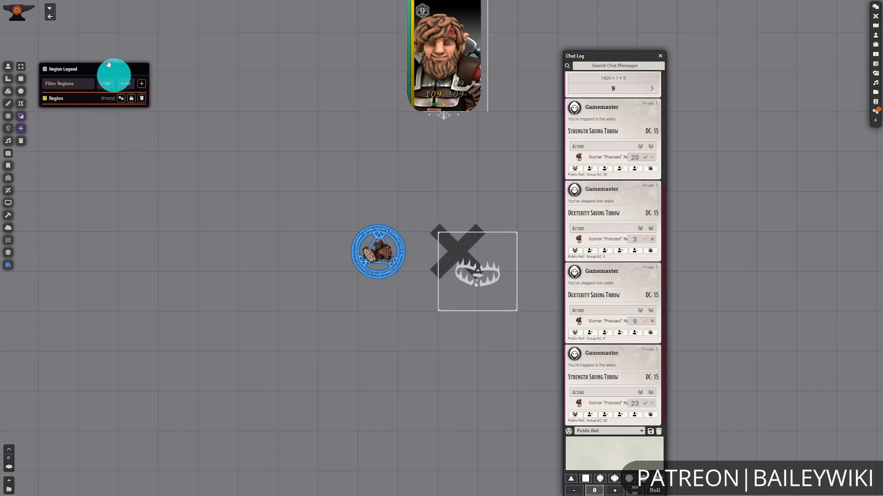
# - Draw a rectangular shape of about three by three grid squares for the region, directly above the character token
pyautogui.click(21, 78)
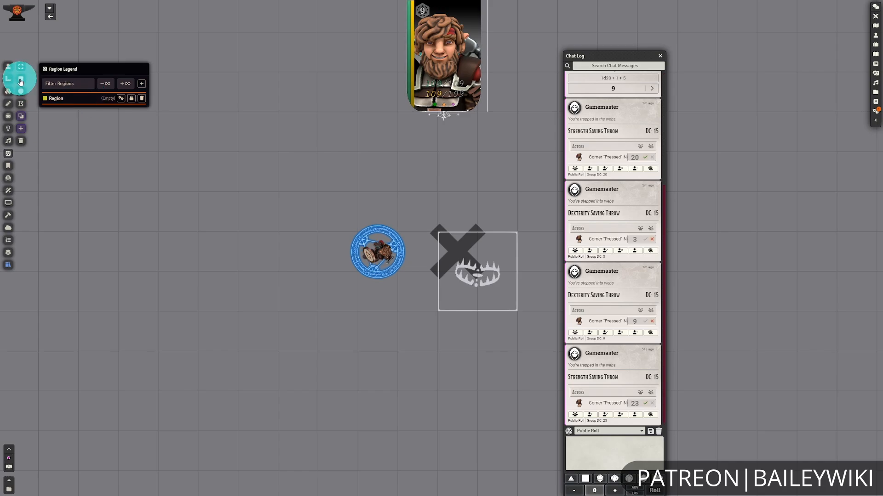
pyautogui.moveTo(277, 116); pyautogui.dragTo(303, 132)
pyautogui.moveTo(339, 160); pyautogui.dragTo(398, 231)
# - Open the region's configuration and name it "Web Region"
pyautogui.click(121, 99)
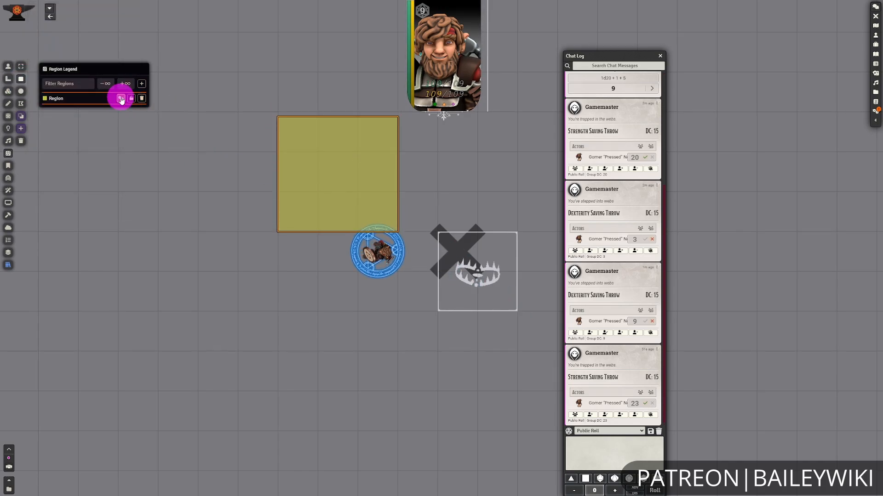
pyautogui.doubleClick(460, 198)
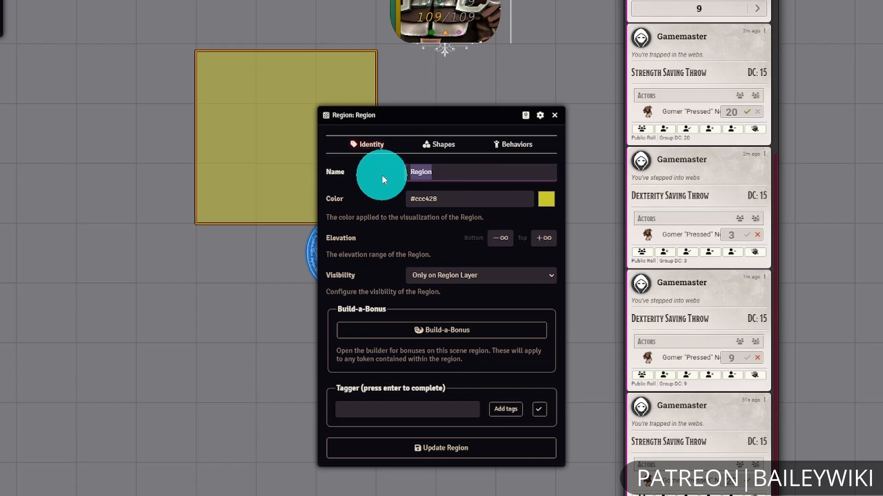
pyautogui.write('Web Region')
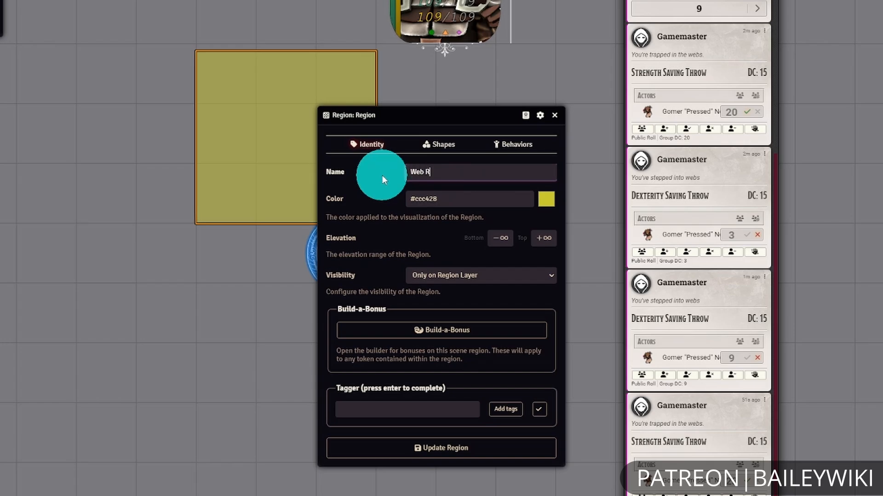
# - Add a new behavior of type Trigger Tile to the region
pyautogui.click(514, 152)
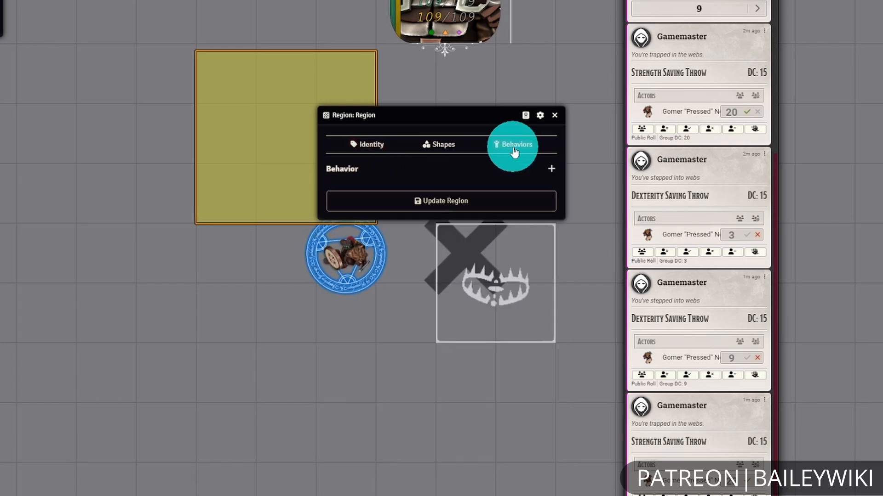
pyautogui.click(551, 169)
pyautogui.click(469, 256)
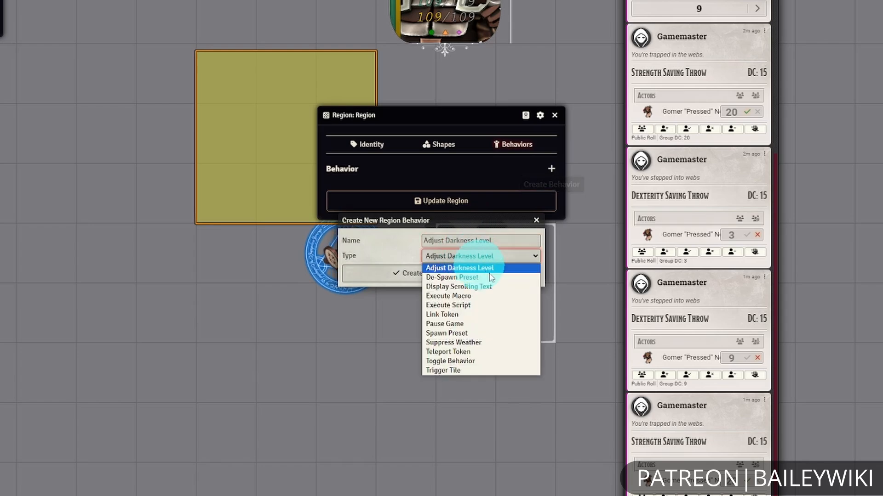
pyautogui.click(486, 370)
pyautogui.click(475, 275)
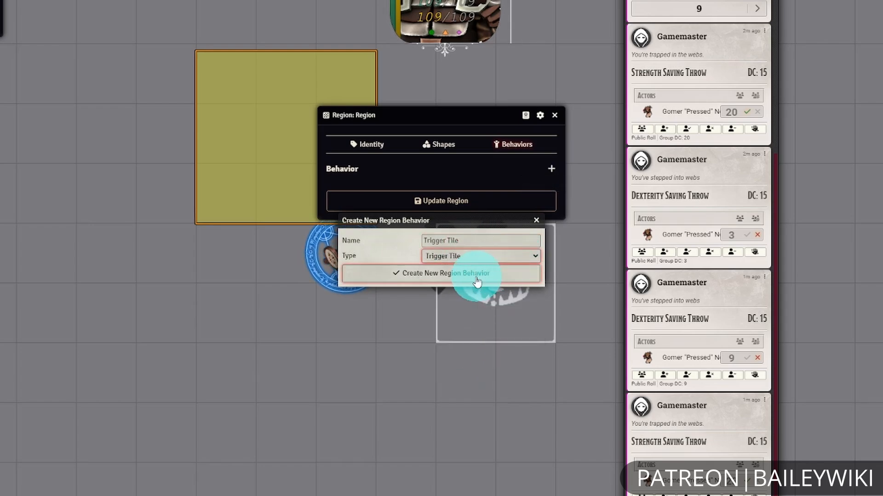
# - Copy the trap tile's document UUID and paste it as the tile to trigger in the Trigger Tile behavior
pyautogui.moveTo(430, 87); pyautogui.dragTo(181, 77)
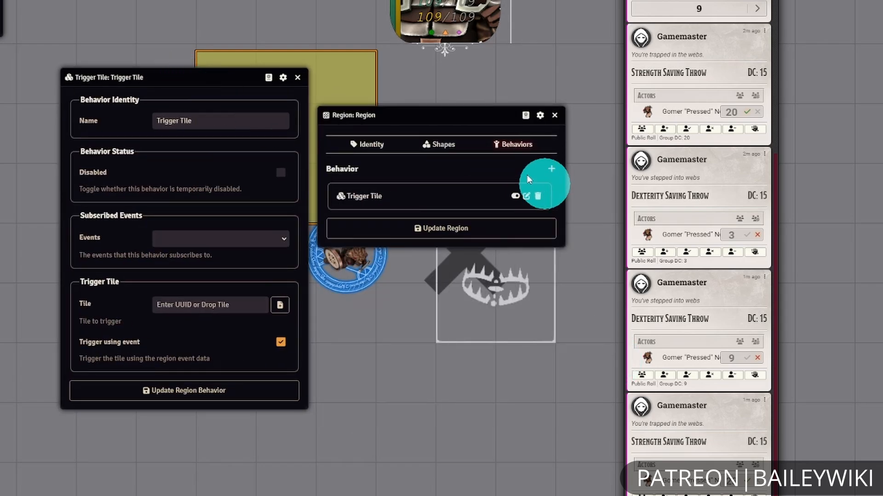
pyautogui.moveTo(441, 114); pyautogui.dragTo(291, 87)
pyautogui.click(152, 382)
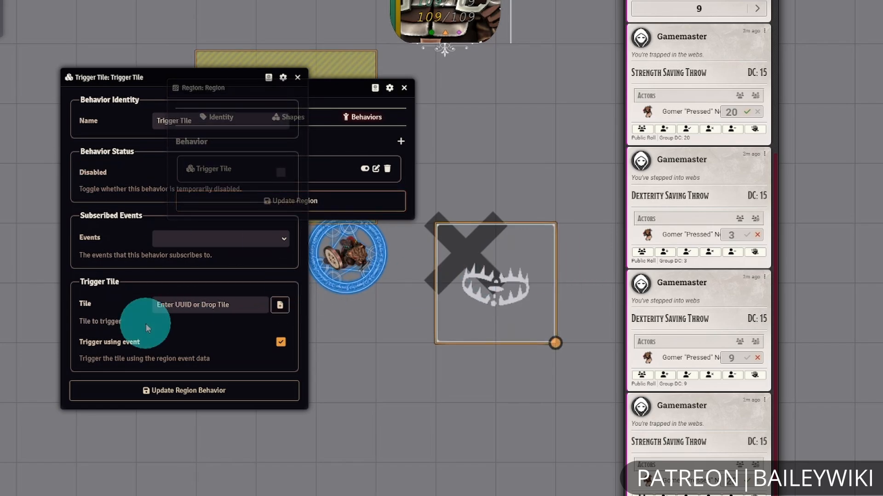
pyautogui.click(511, 285)
pyautogui.doubleClick(511, 287)
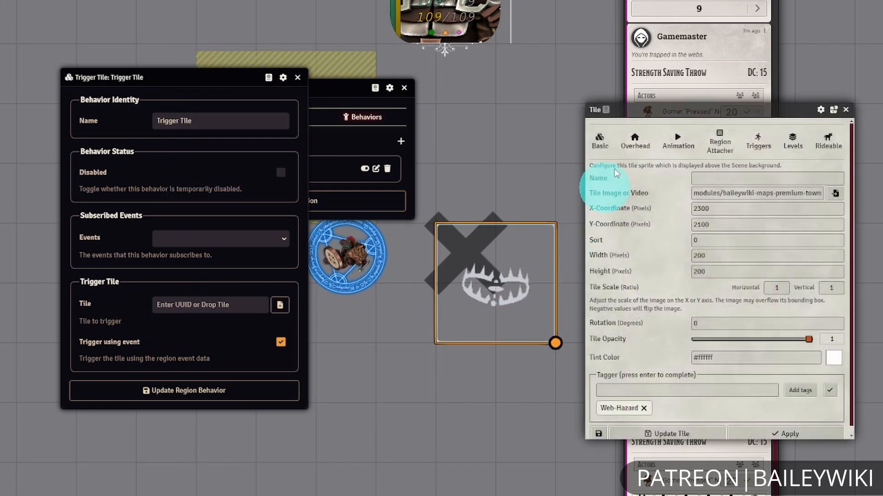
pyautogui.click(606, 111)
pyautogui.click(213, 305)
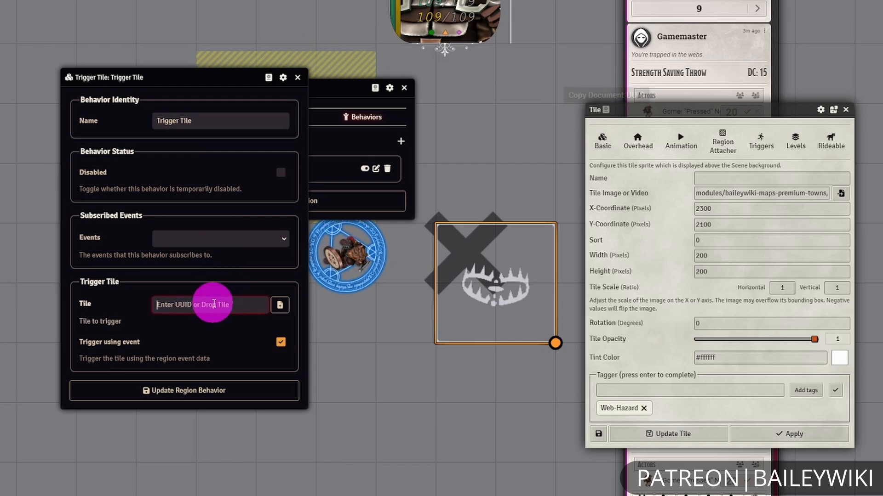
pyautogui.hotkey('ctrl', 'v')
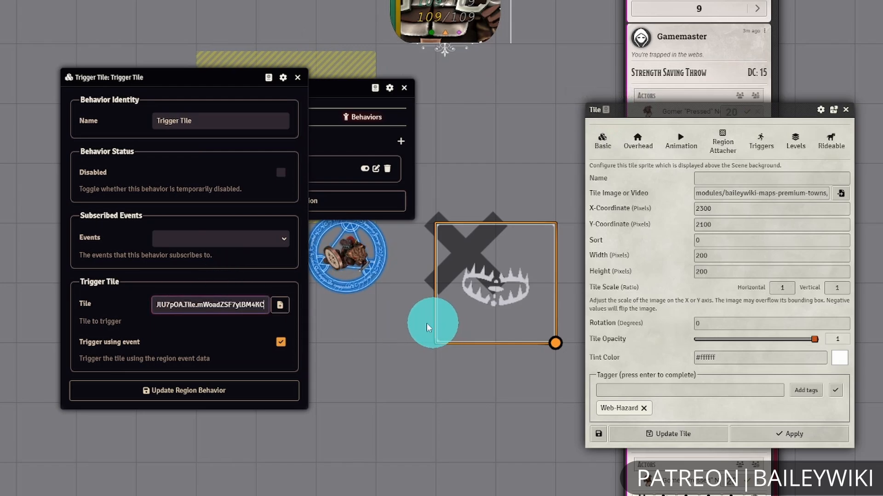
# - Subscribe the region's Trigger Tile behavior for the Web-Hazard tile to Token Enters and Token Starts Turn, and save the behavior and region
pyautogui.click(287, 308)
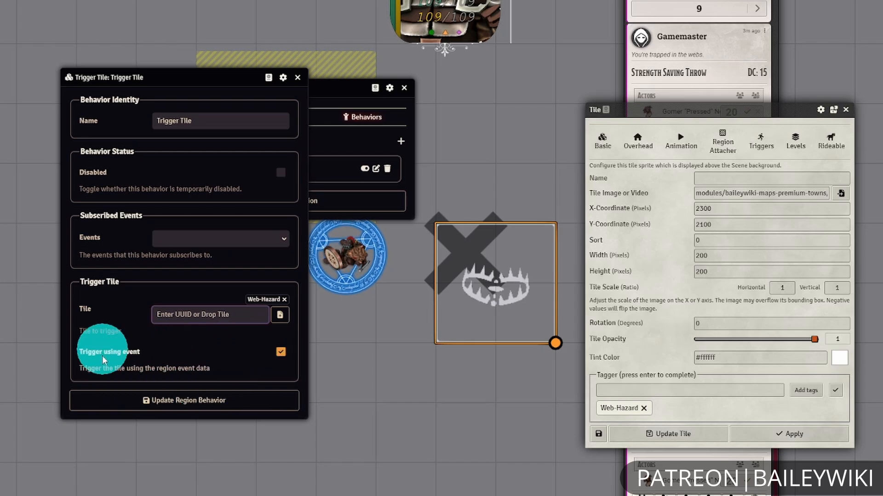
pyautogui.click(277, 243)
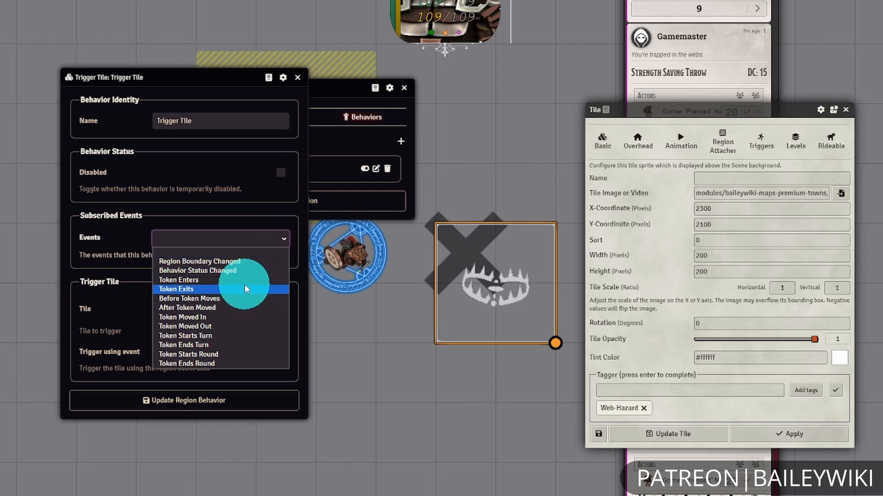
pyautogui.click(246, 281)
pyautogui.click(259, 242)
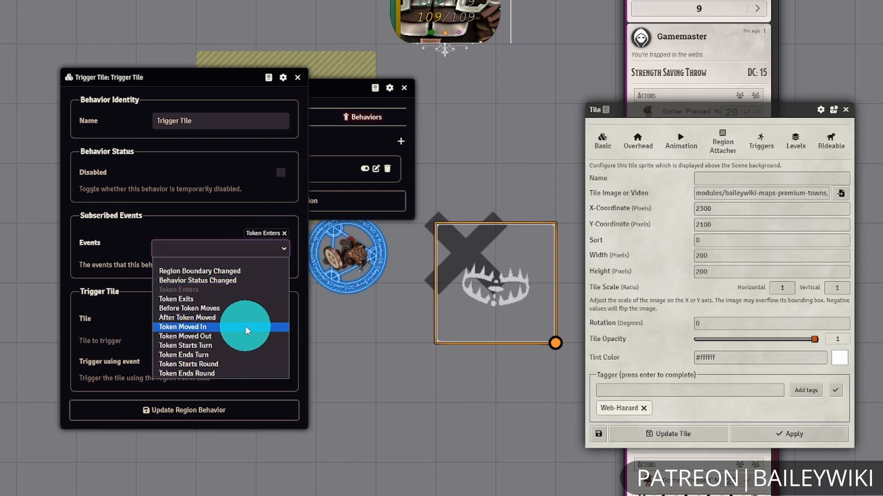
pyautogui.click(251, 345)
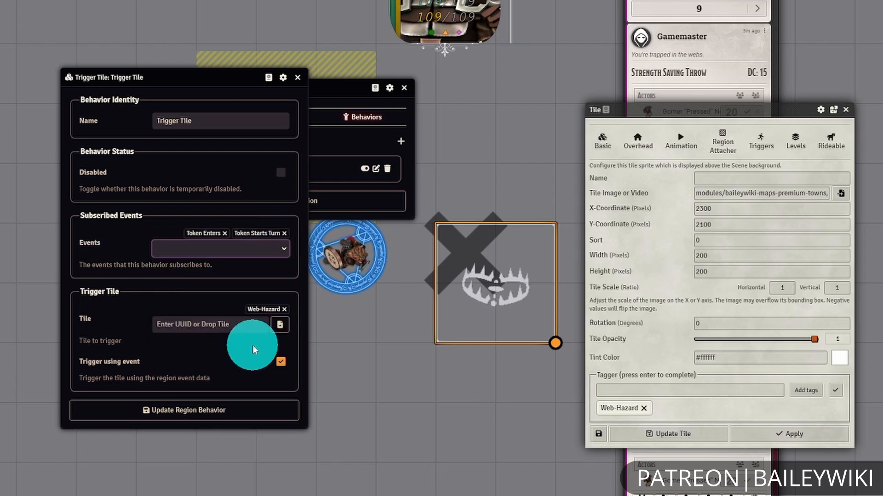
pyautogui.click(207, 410)
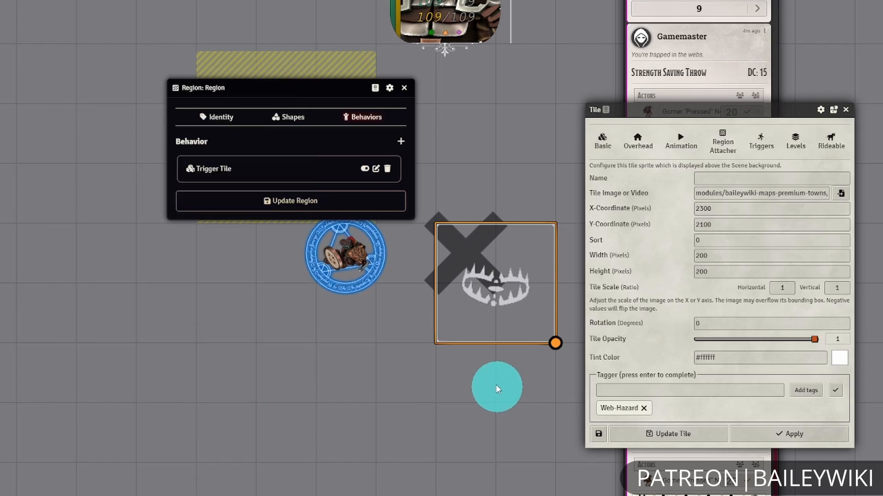
pyautogui.click(314, 210)
pyautogui.click(845, 109)
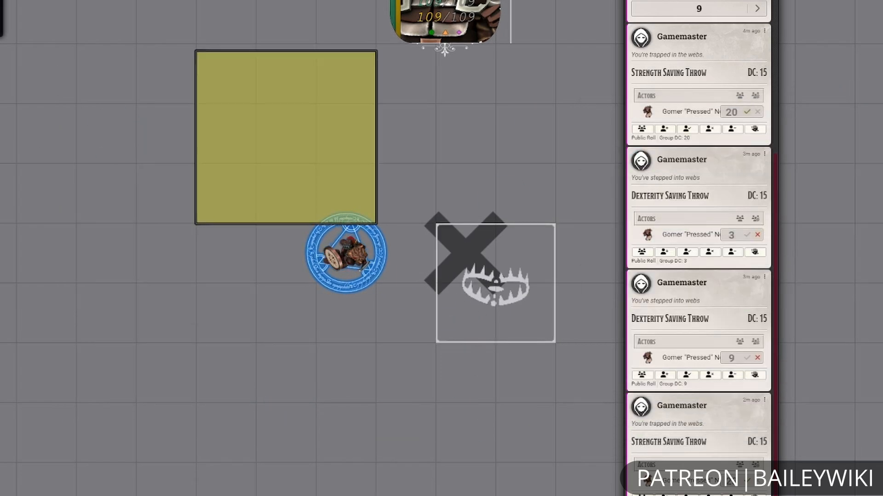
# - Reopen the region's configuration, put "Web" in front of its name "Region", and save it
pyautogui.click(202, 111)
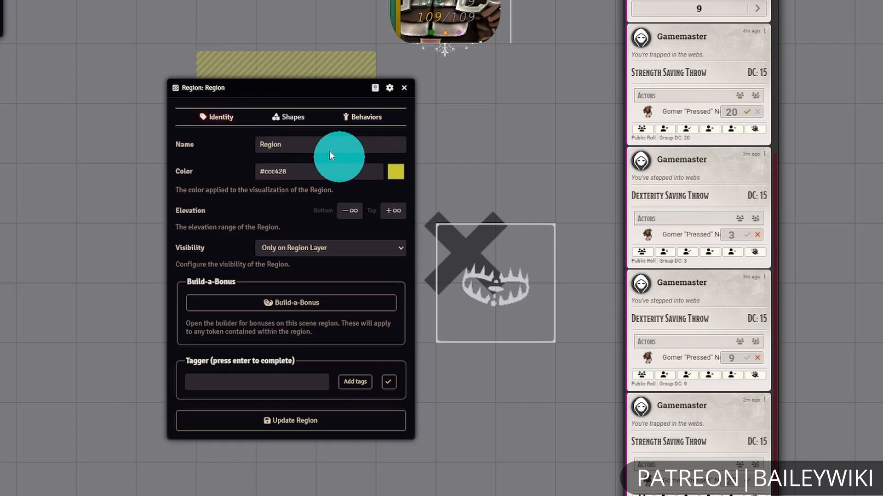
pyautogui.click(262, 146)
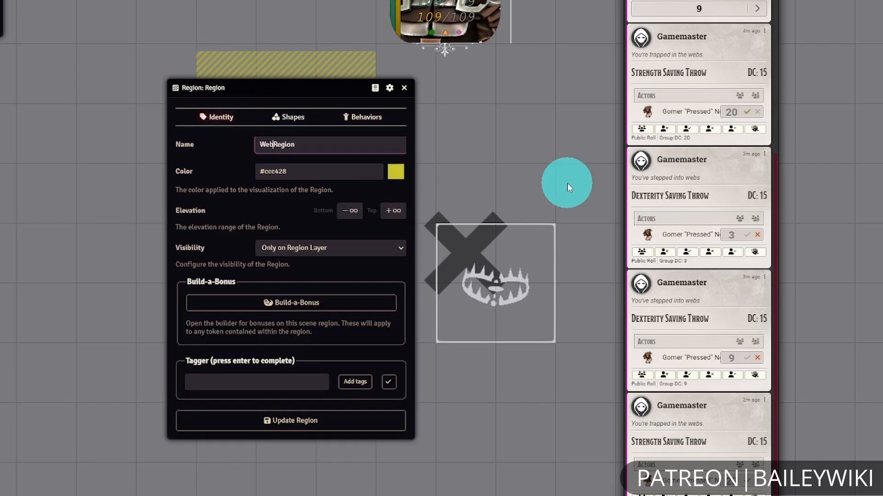
pyautogui.click(292, 416)
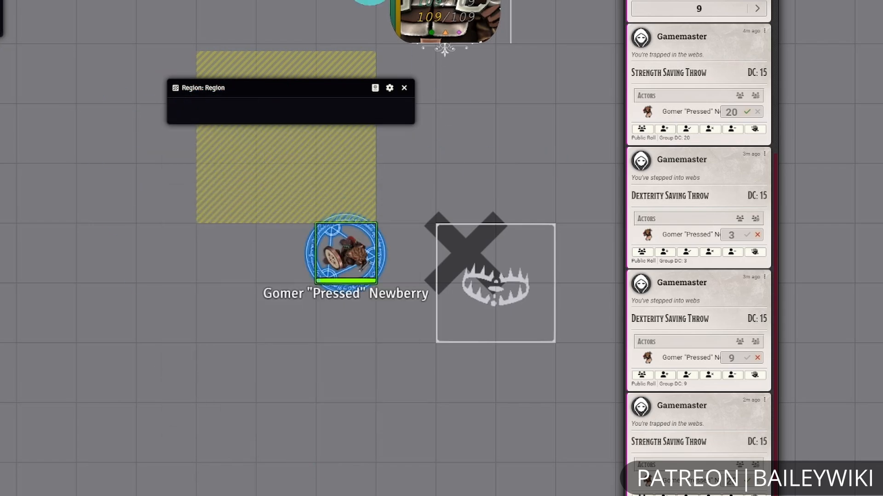
# - Test the region by moving the character token into it and rolling the requested Dexterity saving throw
pyautogui.click(371, 263)
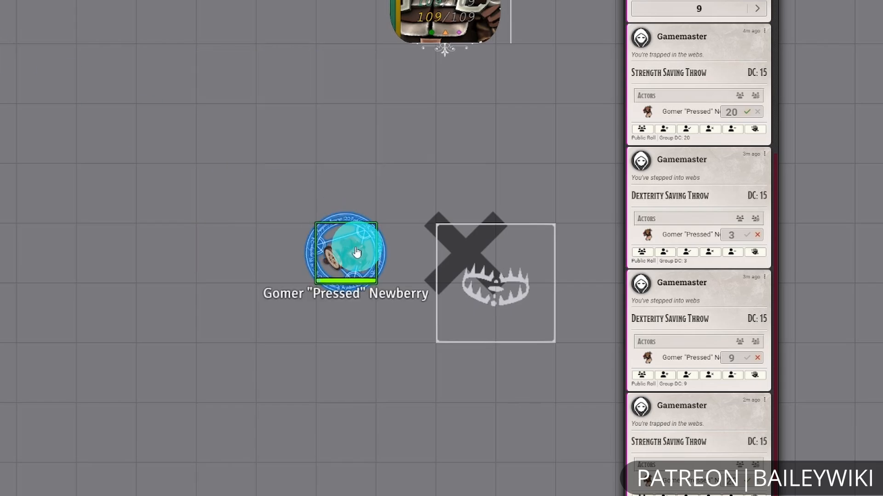
pyautogui.click(169, 192)
pyautogui.click(580, 306)
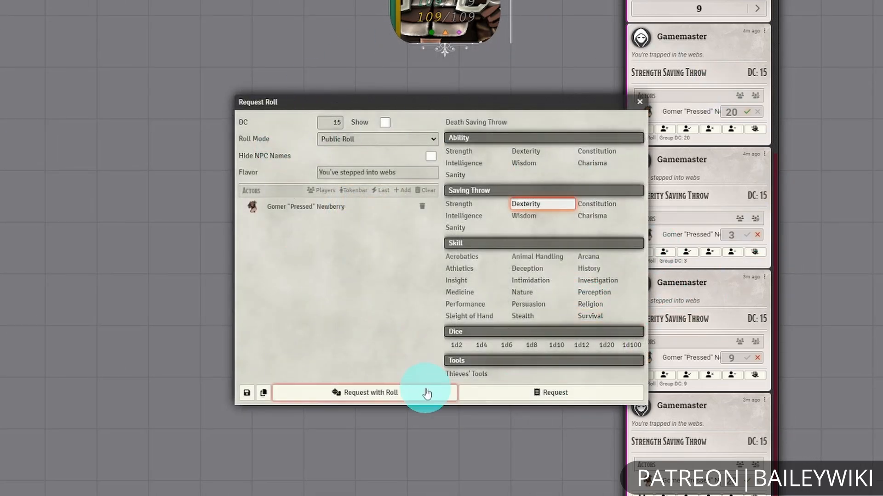
pyautogui.click(426, 393)
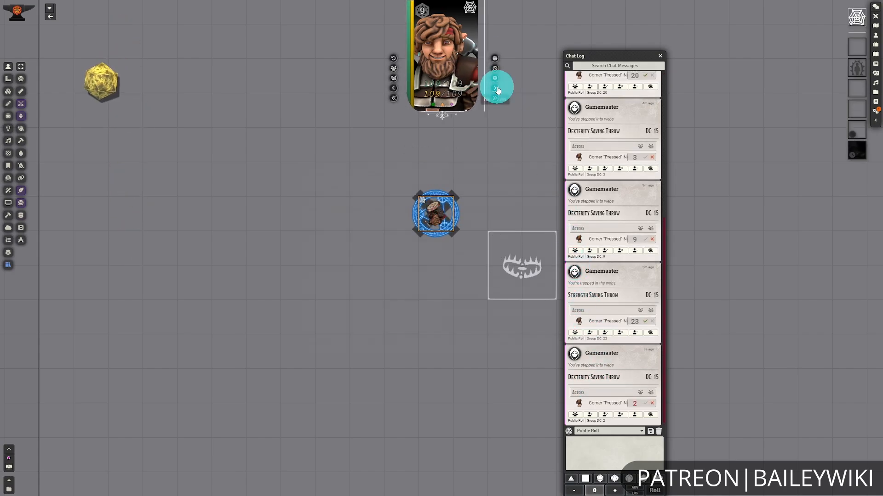
# - Advance the combat to the next turn and roll the requested Strength saving throw
pyautogui.click(498, 90)
pyautogui.click(428, 346)
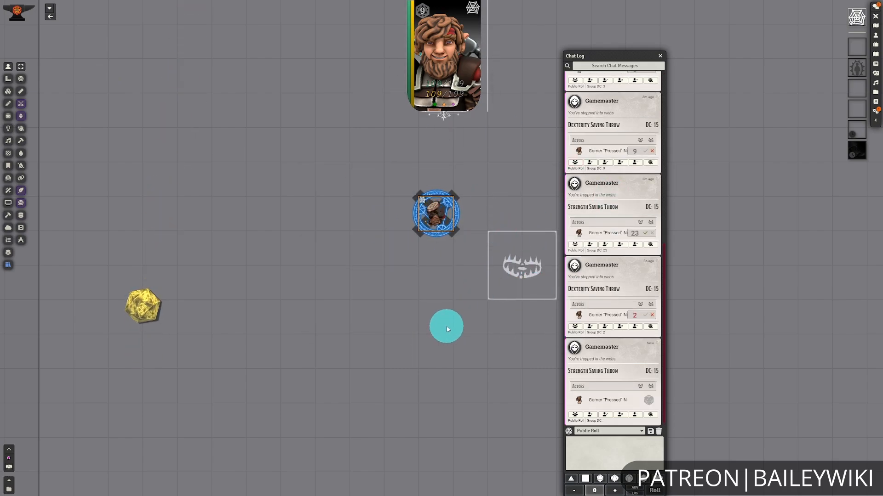
# - Open the trap tile's trigger setup and view its trigger history
pyautogui.moveTo(443, 321); pyautogui.dragTo(318, 308)
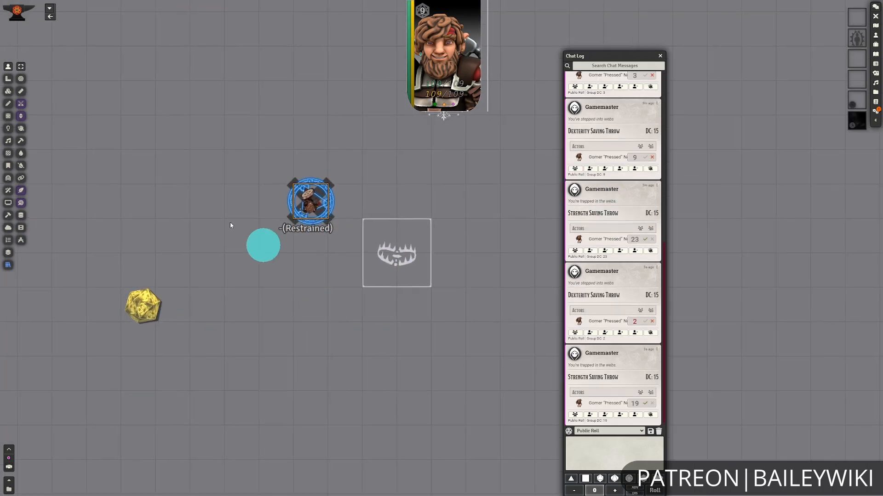
pyautogui.click(8, 91)
pyautogui.doubleClick(394, 251)
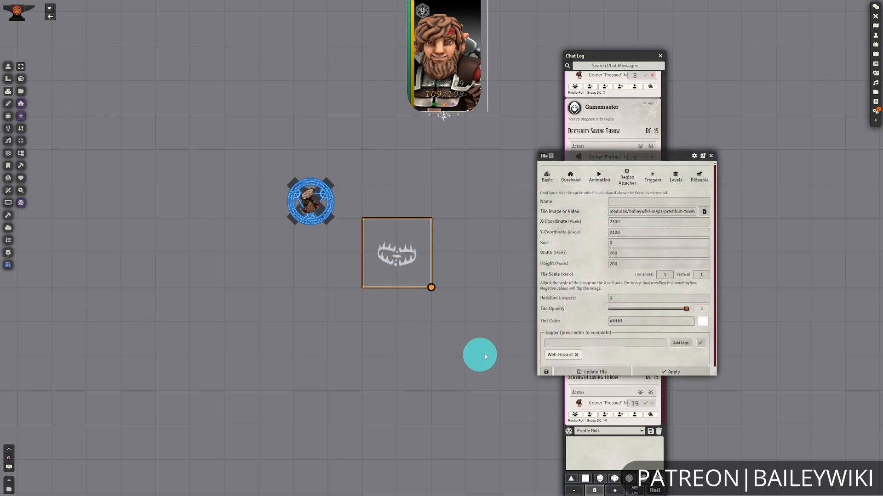
pyautogui.click(653, 176)
pyautogui.moveTo(634, 153); pyautogui.dragTo(558, 148)
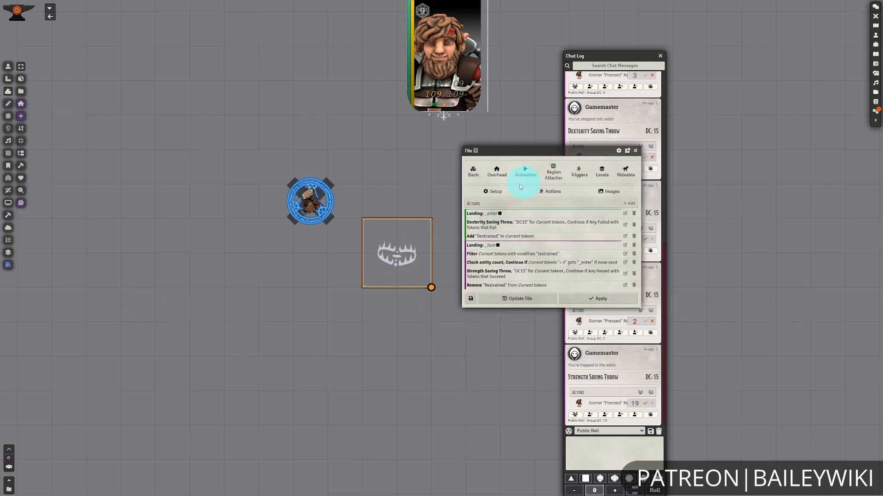
pyautogui.click(495, 190)
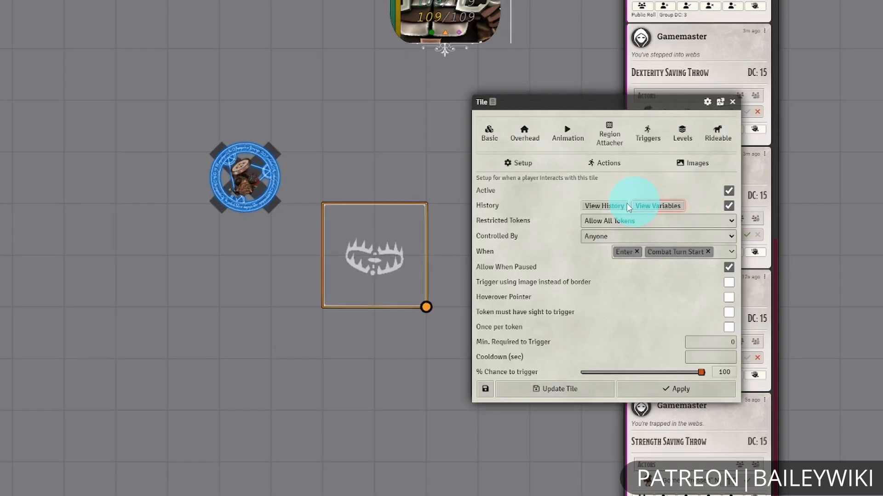
pyautogui.click(550, 220)
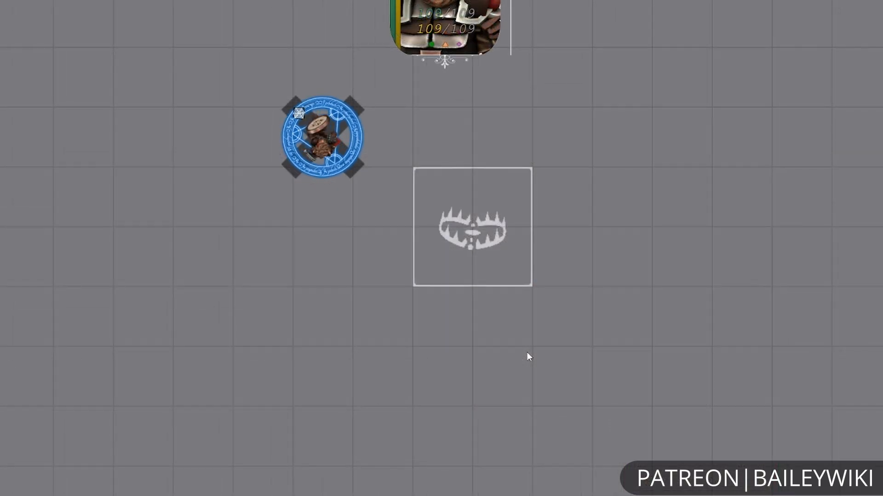
# - Replace the trap tile's When triggers with Manually Activate only, check its action list, and save the tile
pyautogui.doubleClick(501, 268)
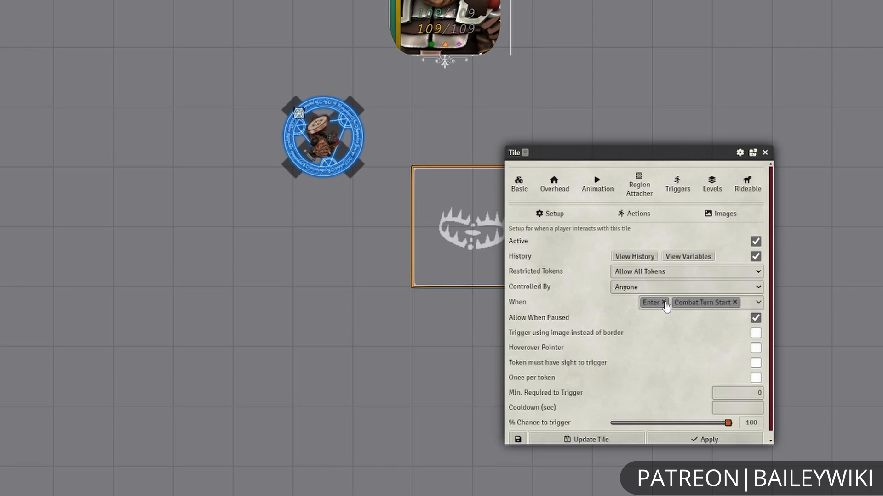
pyautogui.click(719, 303)
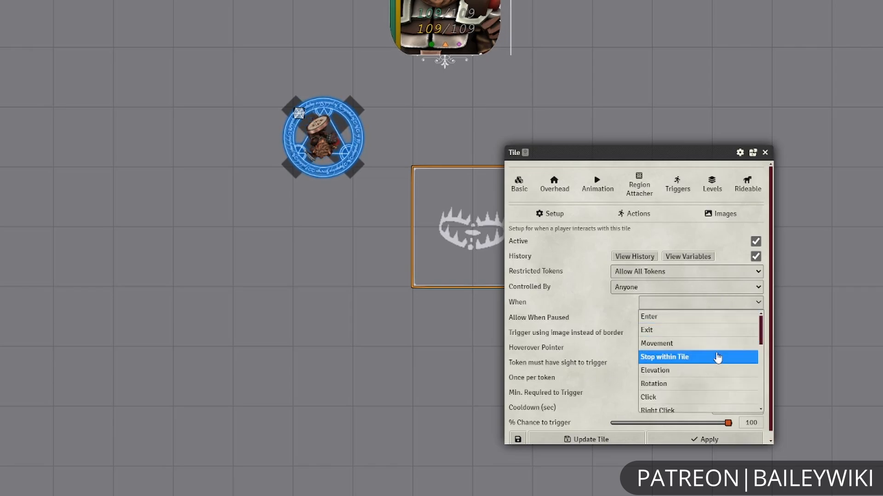
pyautogui.scroll(-5, 717, 363)
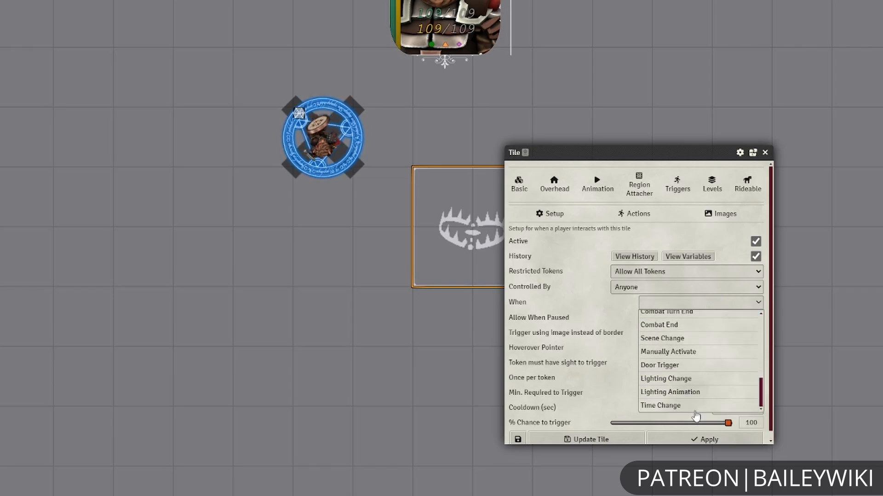
pyautogui.click(694, 352)
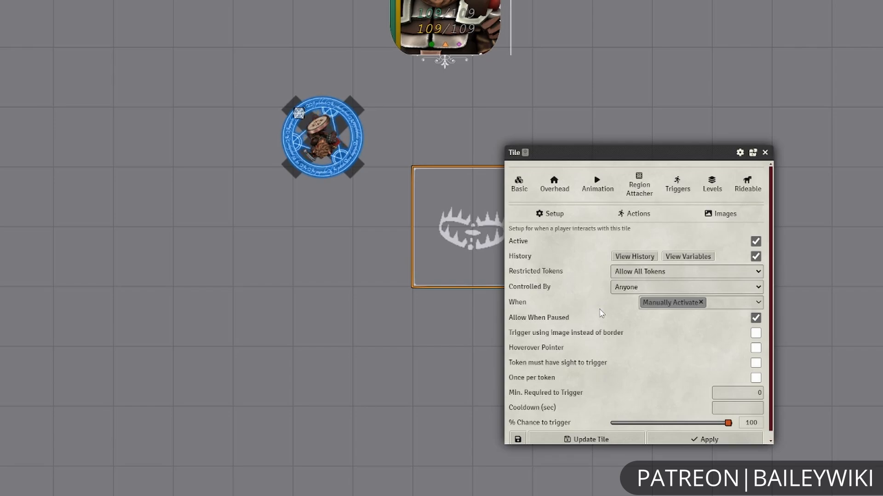
pyautogui.click(637, 212)
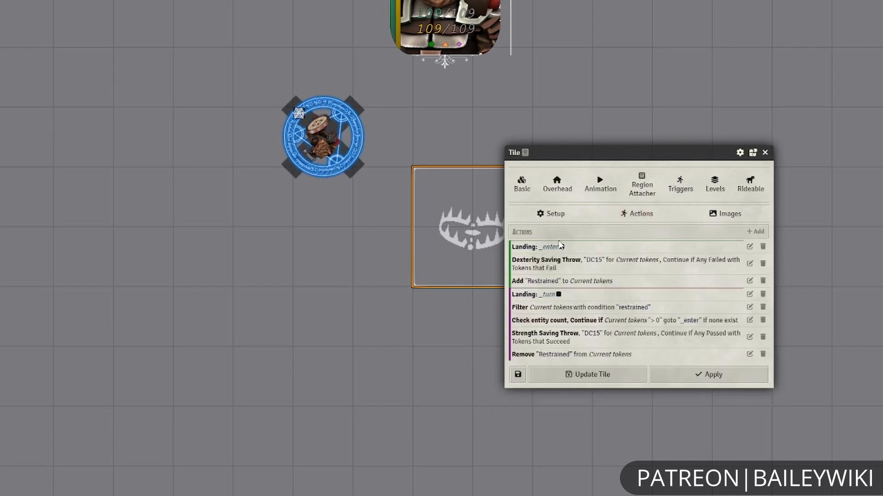
pyautogui.click(559, 216)
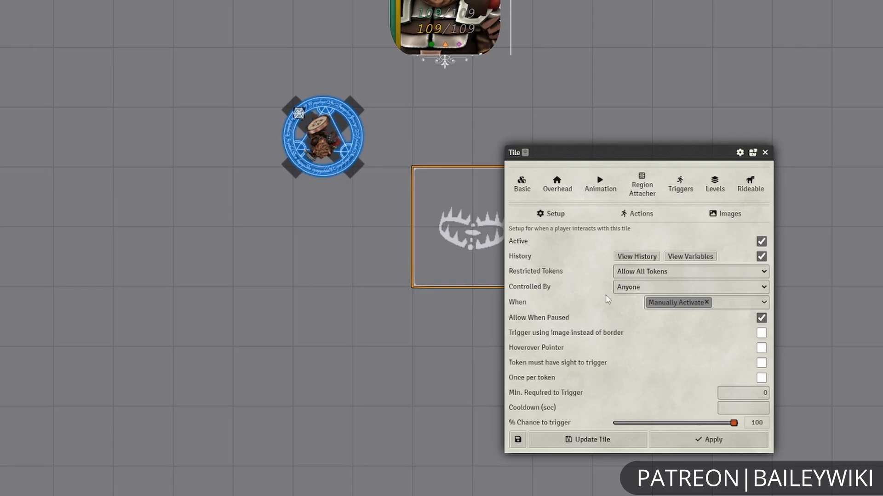
pyautogui.click(590, 441)
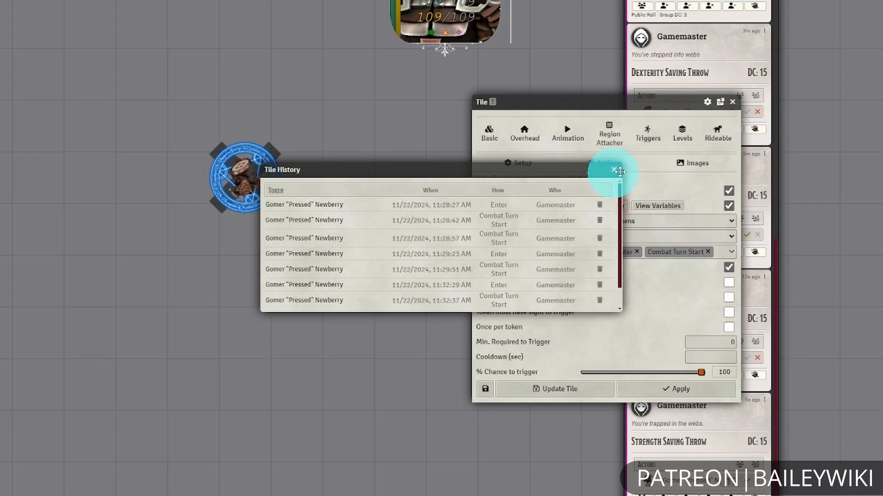
# - Close the tile history, review the trap tile's actions, and close its configuration
pyautogui.click(619, 171)
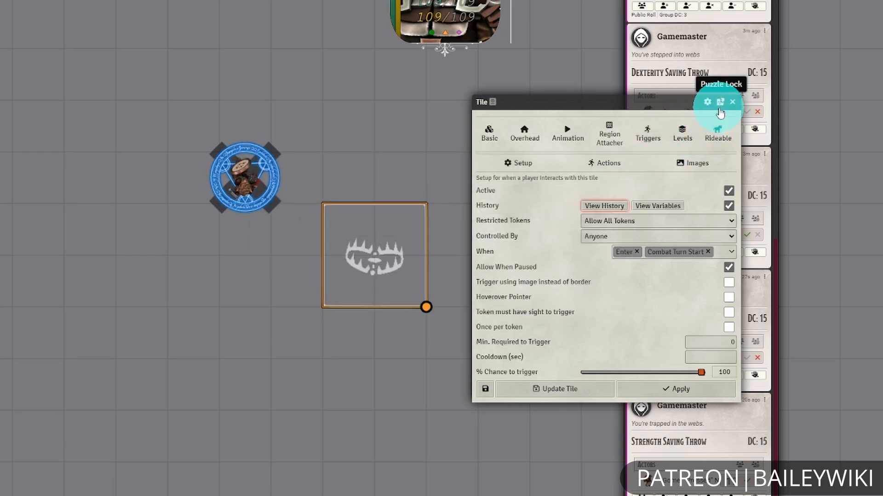
pyautogui.click(609, 163)
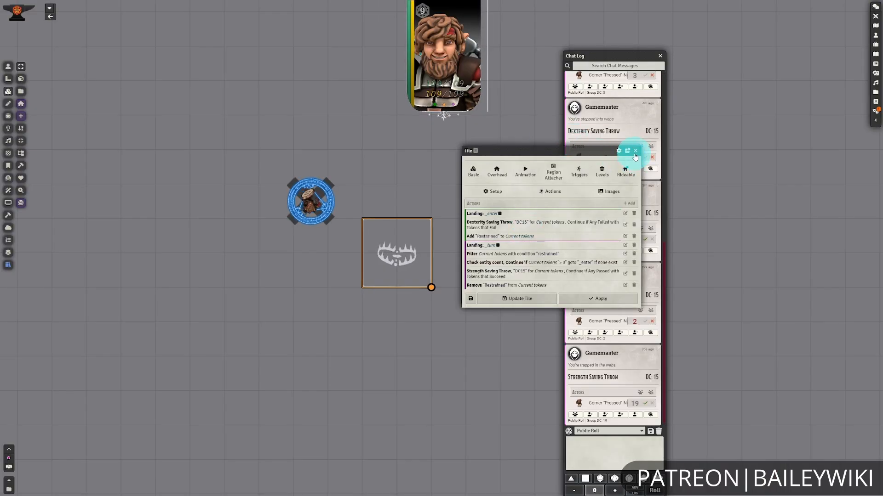
pyautogui.click(635, 152)
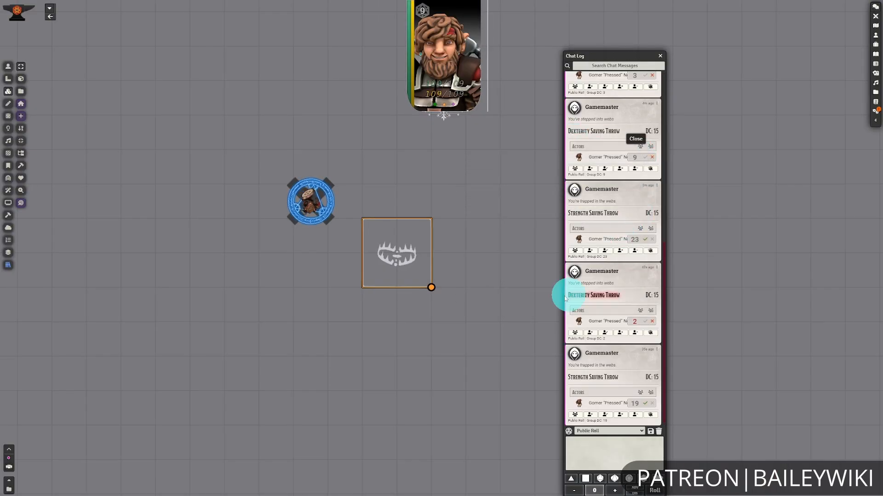
pyautogui.click(524, 307)
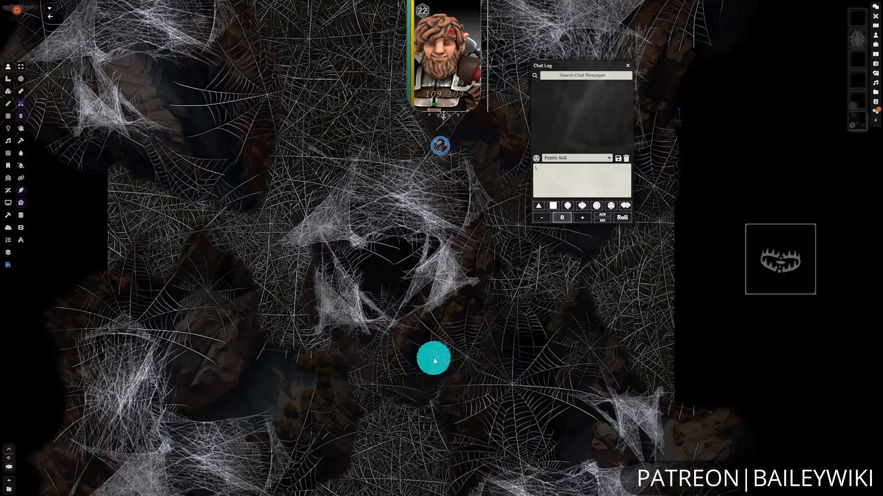
# - Examine the region shapes drawn over the webs in the web-covered scene, and return to token control
pyautogui.click(8, 154)
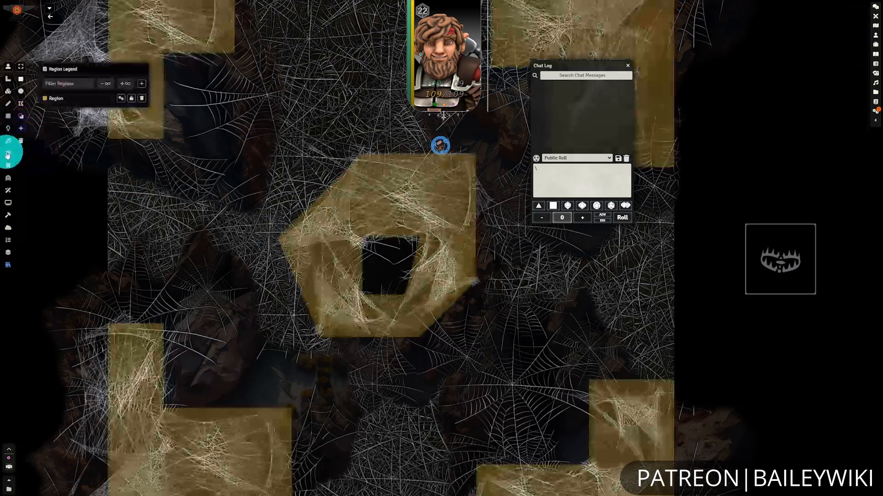
pyautogui.click(4, 68)
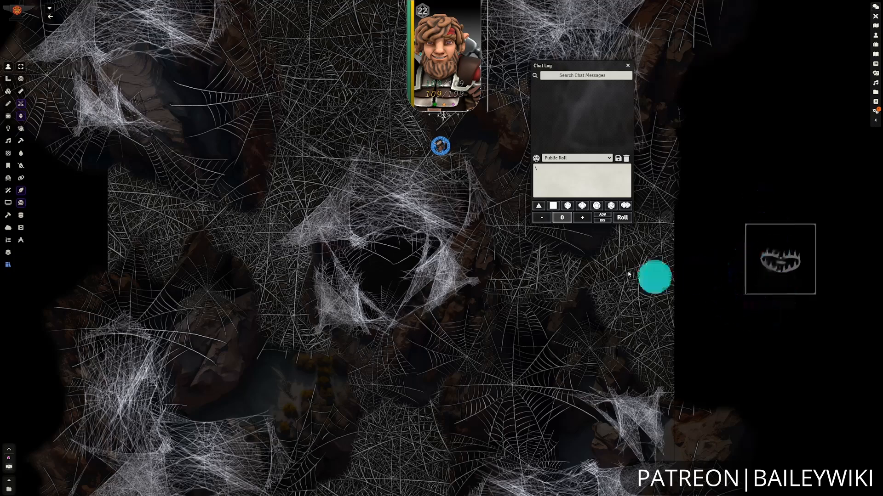
pyautogui.click(8, 67)
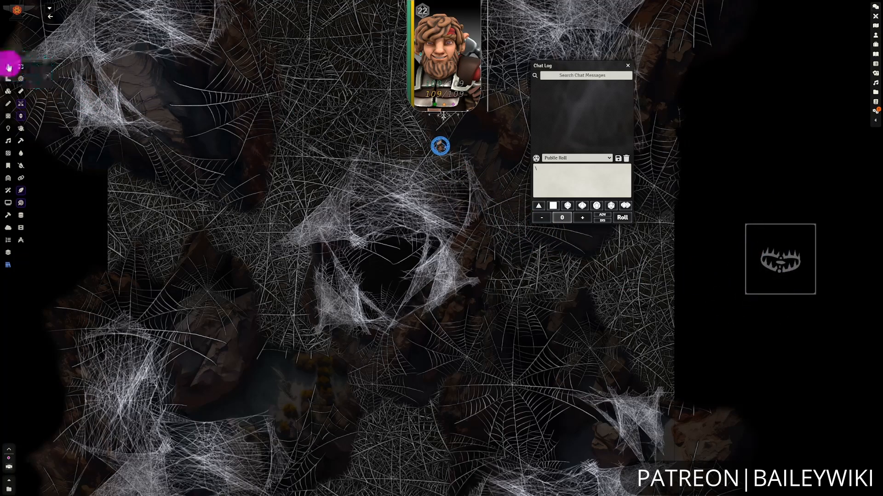
pyautogui.click(19, 65)
# - Move the character token downward into the webs to test the scene's region with a Dexterity saving throw
pyautogui.click(440, 146)
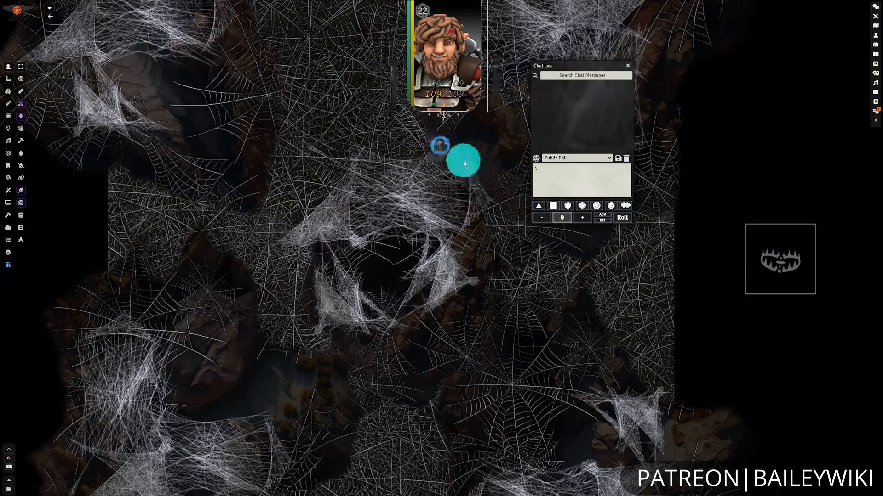
pyautogui.scroll(1, 475, 179)
pyautogui.moveTo(477, 182); pyautogui.dragTo(485, 243)
pyautogui.click(481, 240)
pyautogui.rightClick(553, 313)
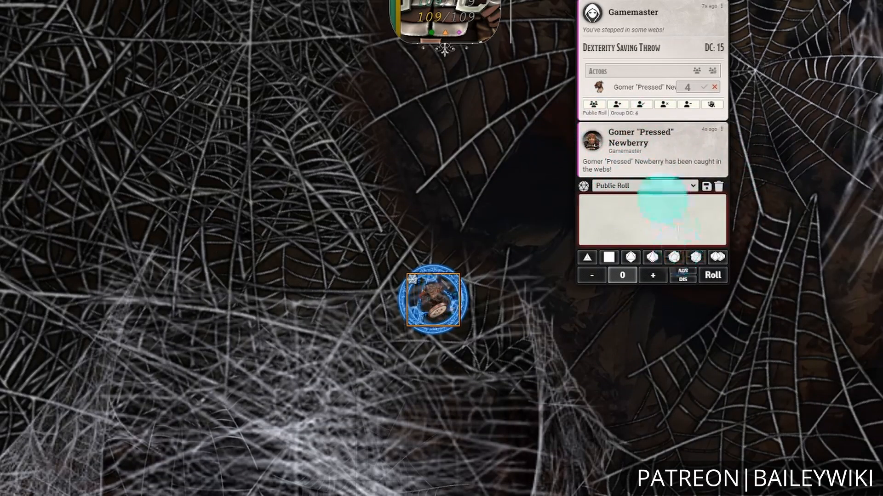
pyautogui.moveTo(506, 13)
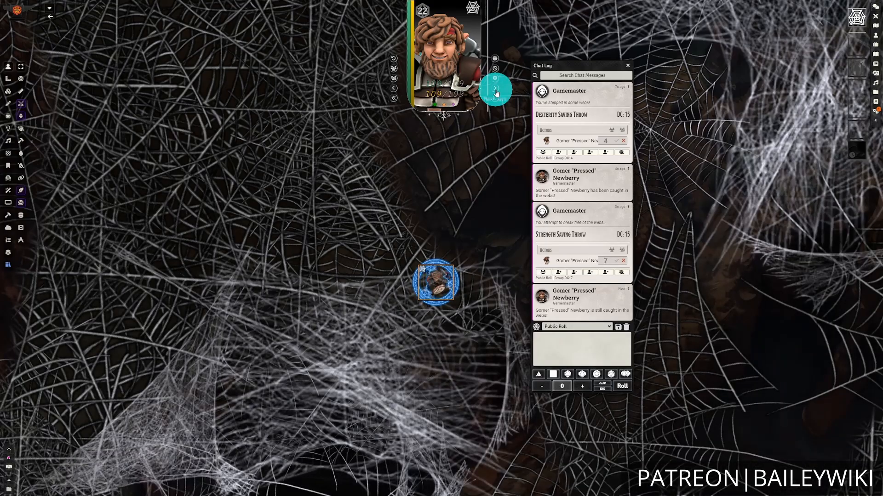
# - Advance the combat turns to test the Strength saving throw on the character caught in the webs
pyautogui.click(496, 93)
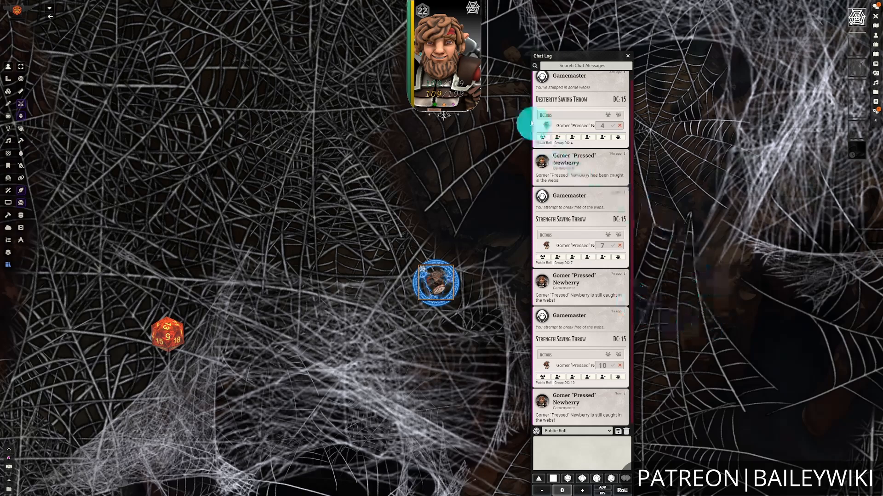
pyautogui.click(496, 94)
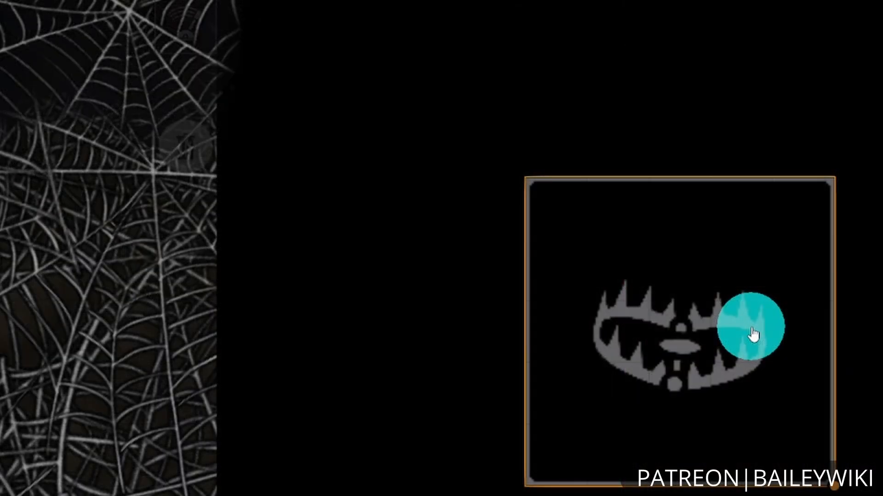
# - Open the trap tile's configuration, review the Continue with and Continue if options of the Dexterity saving throw, and update the action
pyautogui.doubleClick(753, 334)
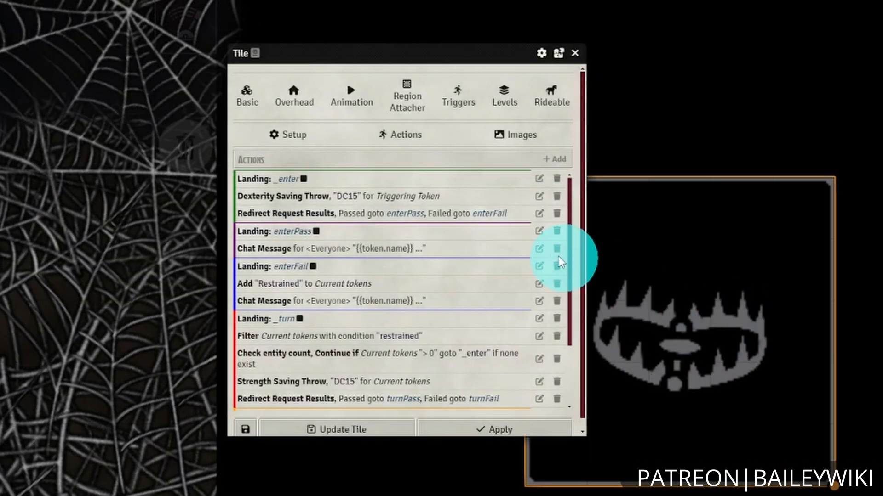
pyautogui.click(539, 197)
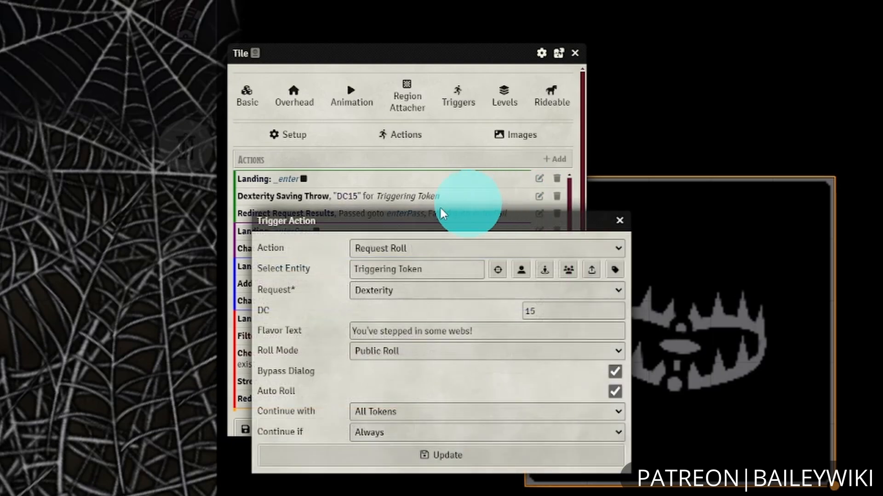
pyautogui.click(400, 410)
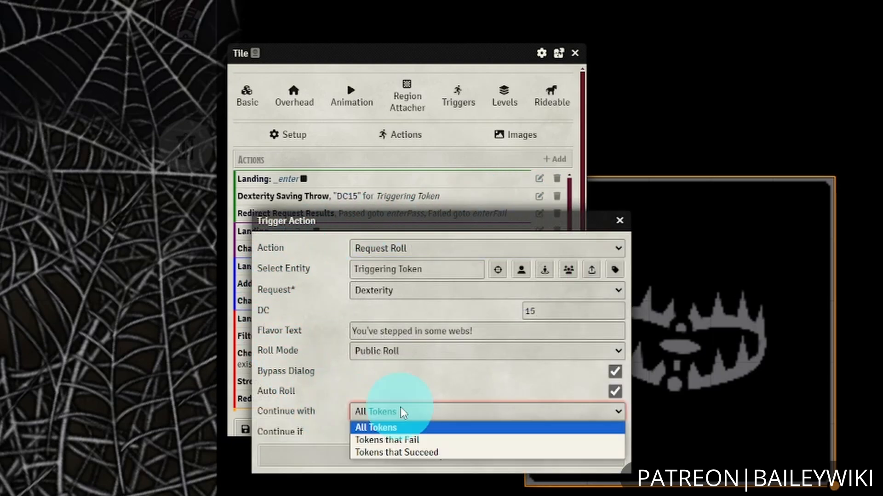
pyautogui.click(401, 407)
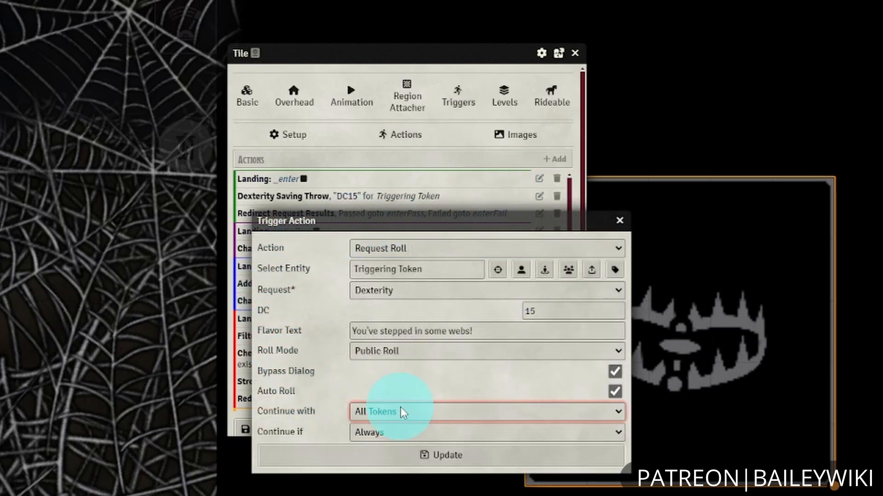
pyautogui.click(409, 432)
pyautogui.click(410, 429)
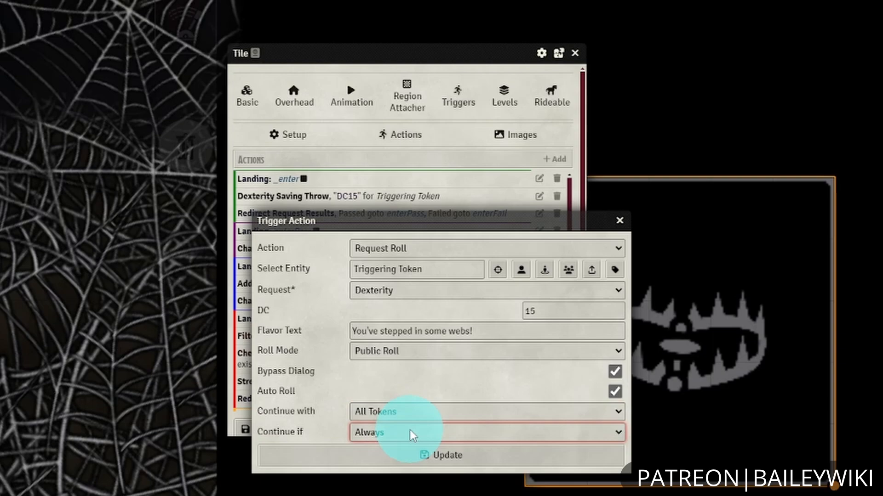
pyautogui.click(499, 457)
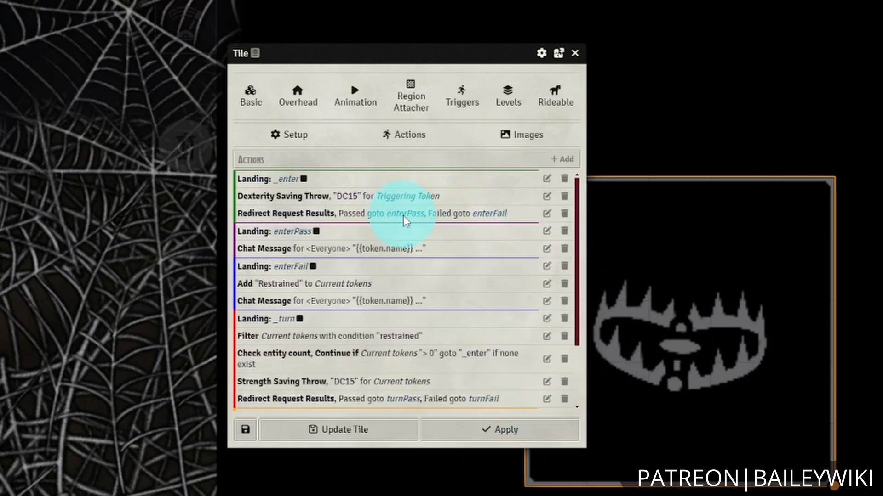
# - Examine the passed, failed and continue landings in the Redirect Request Results action that follows the Dexterity save, and close it
pyautogui.click(547, 214)
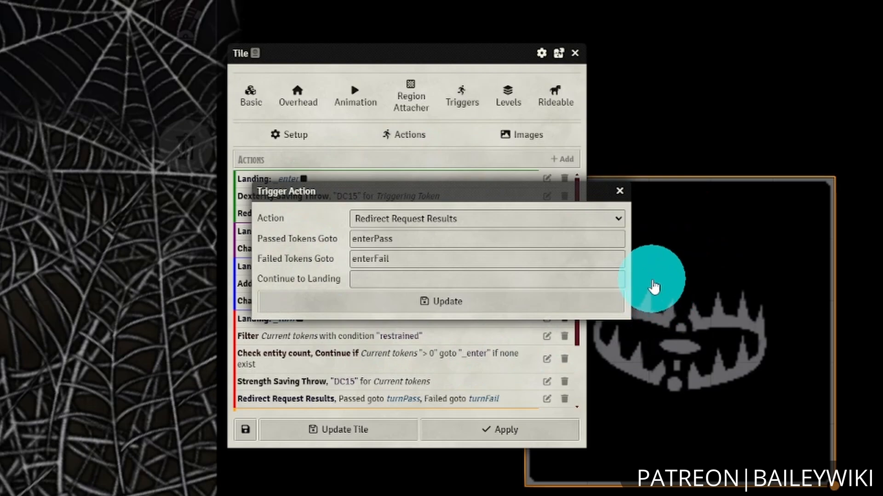
pyautogui.click(424, 240)
pyautogui.click(436, 260)
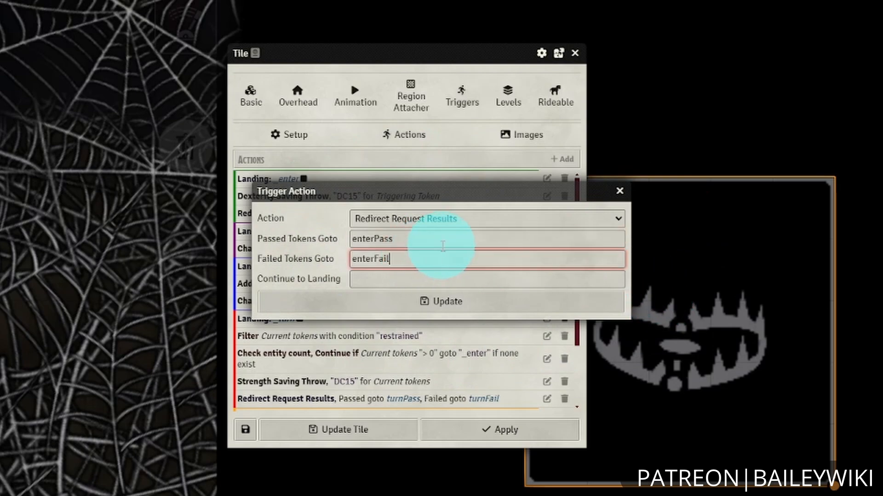
pyautogui.click(444, 241)
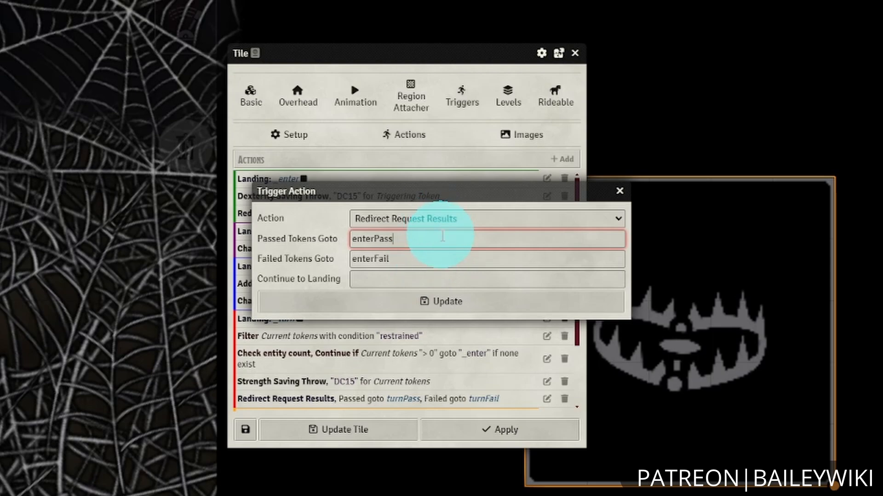
pyautogui.click(357, 278)
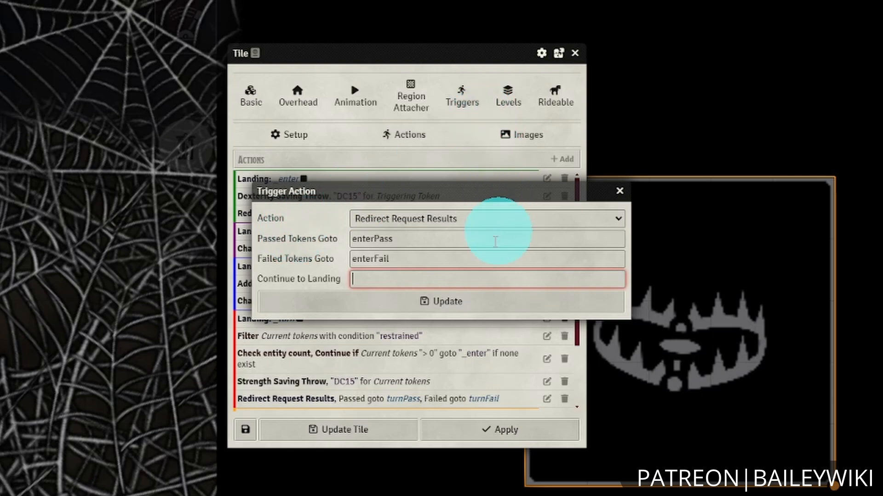
pyautogui.click(619, 193)
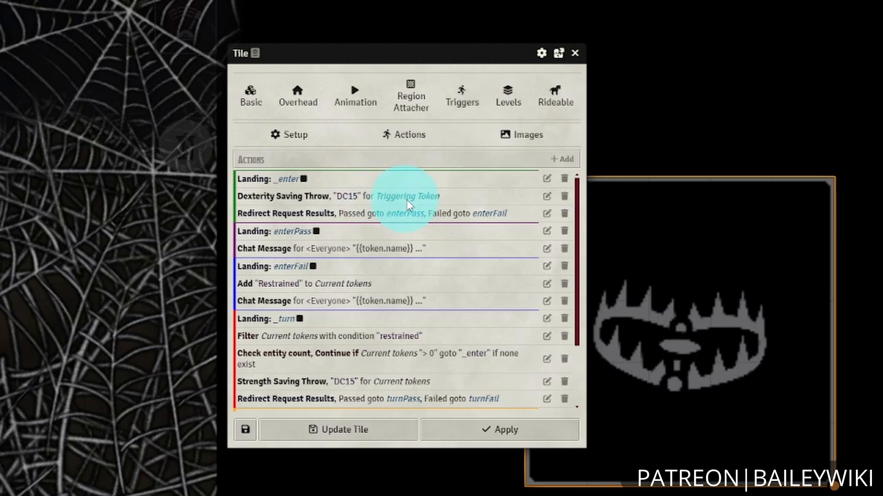
# - Examine the enterPass chat message's token name placeholder, compare it with the chat log, and check its Chat Bubble options
pyautogui.click(546, 248)
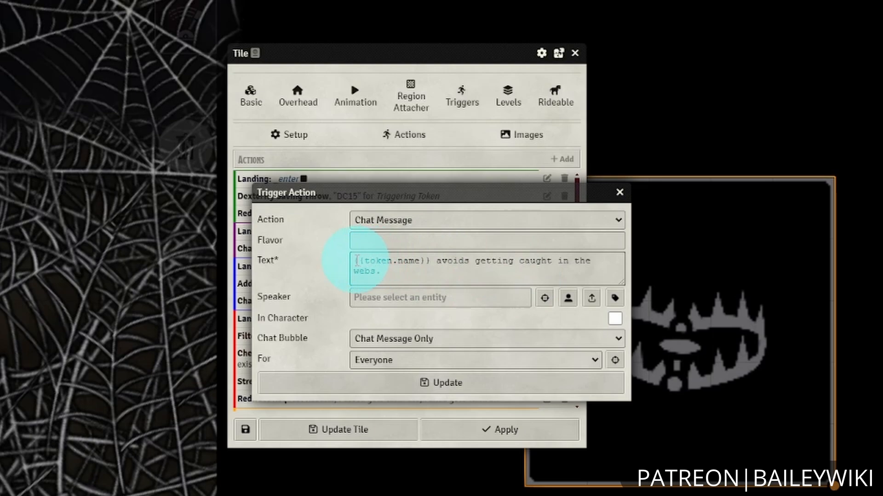
pyautogui.moveTo(357, 260); pyautogui.dragTo(430, 260)
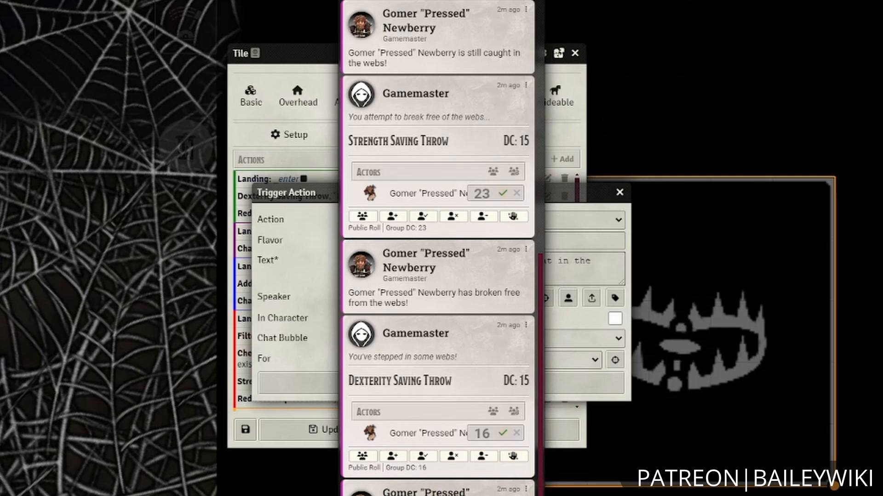
pyautogui.click(514, 143)
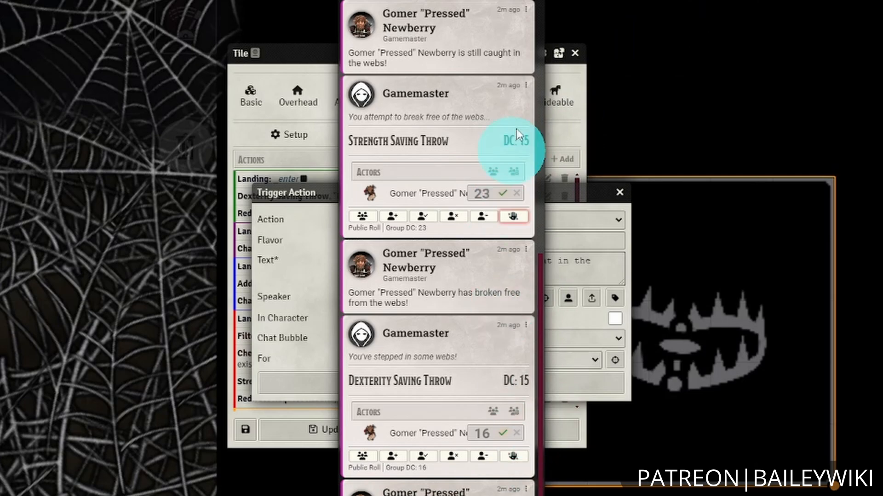
pyautogui.click(712, 158)
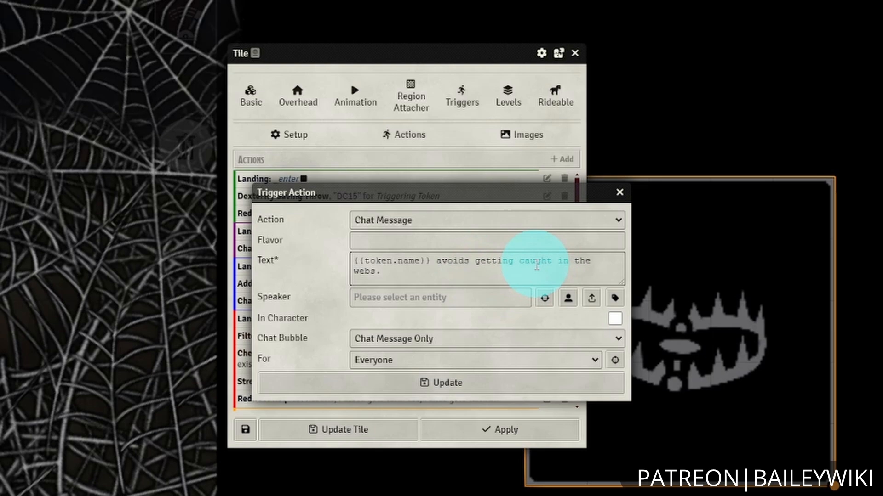
pyautogui.click(600, 338)
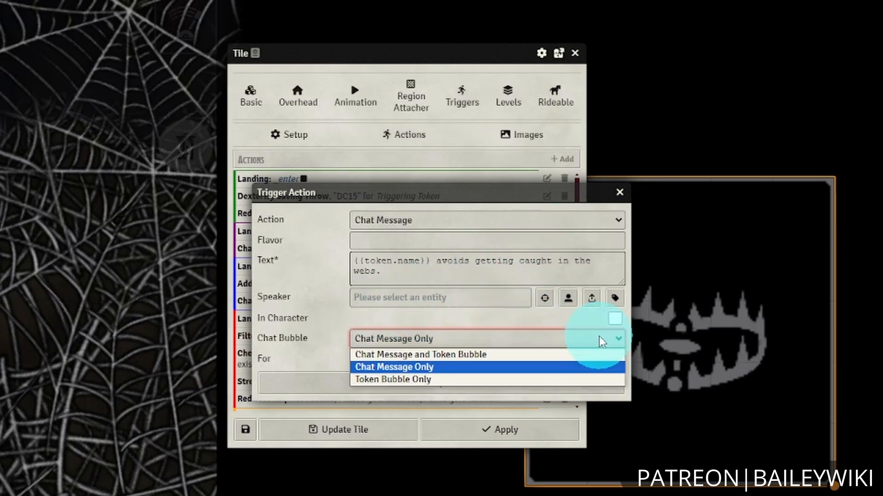
pyautogui.click(600, 339)
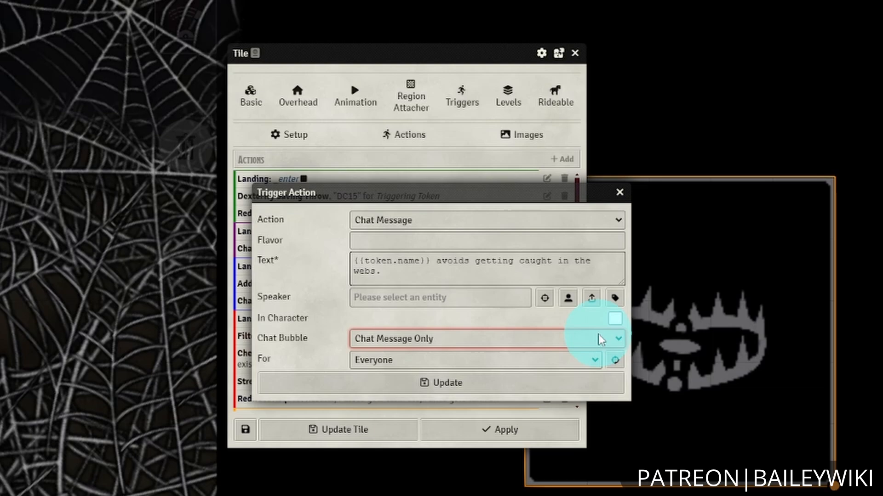
pyautogui.click(420, 271)
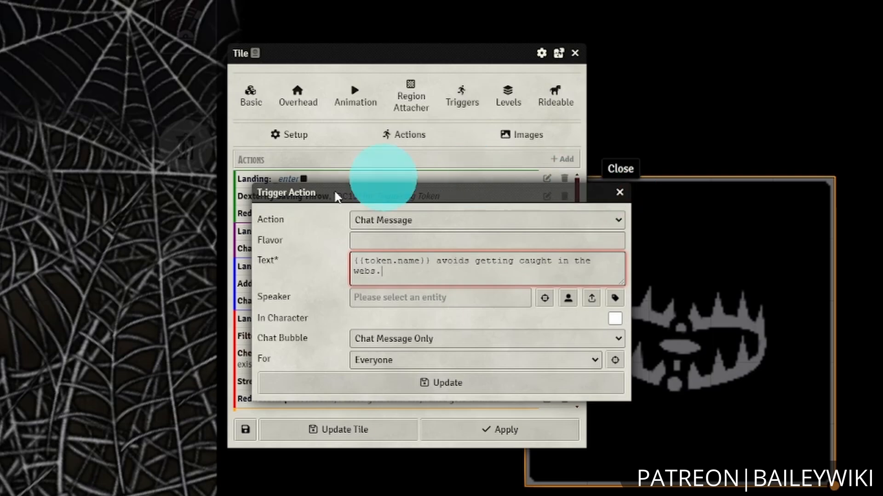
pyautogui.click(619, 190)
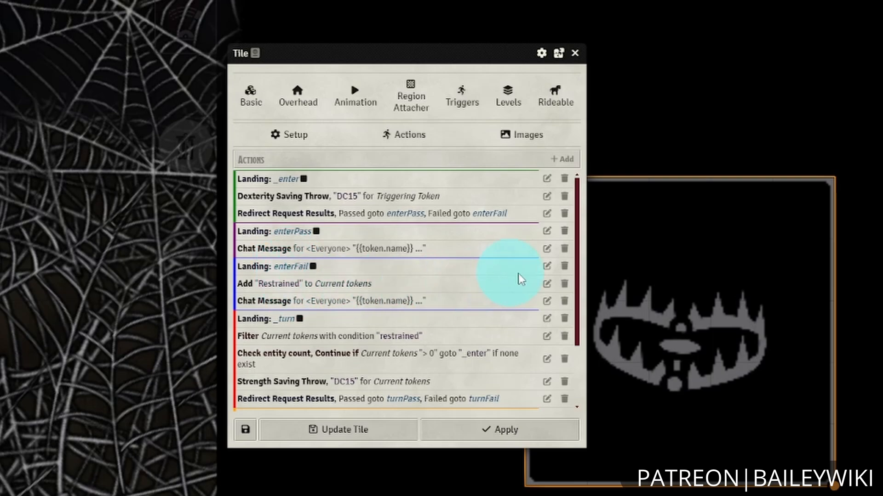
# - Review the Restrained effect action and the chat message under the enterFail landing
pyautogui.click(547, 284)
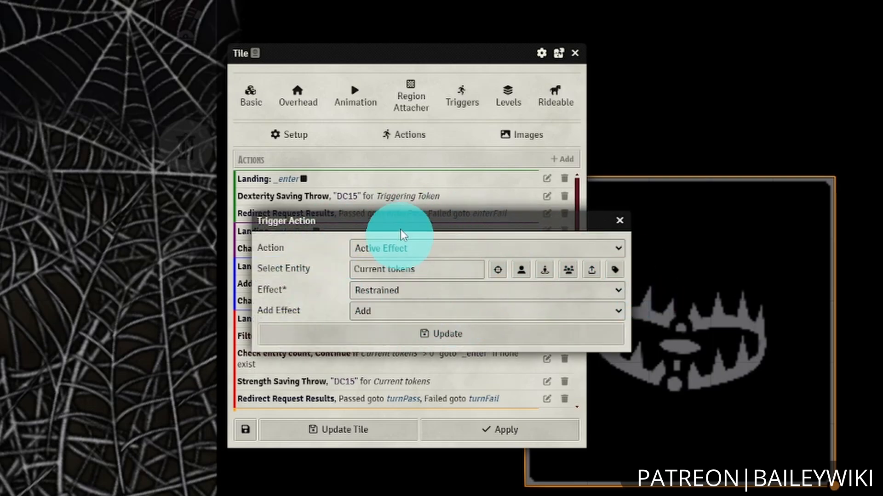
pyautogui.click(621, 228)
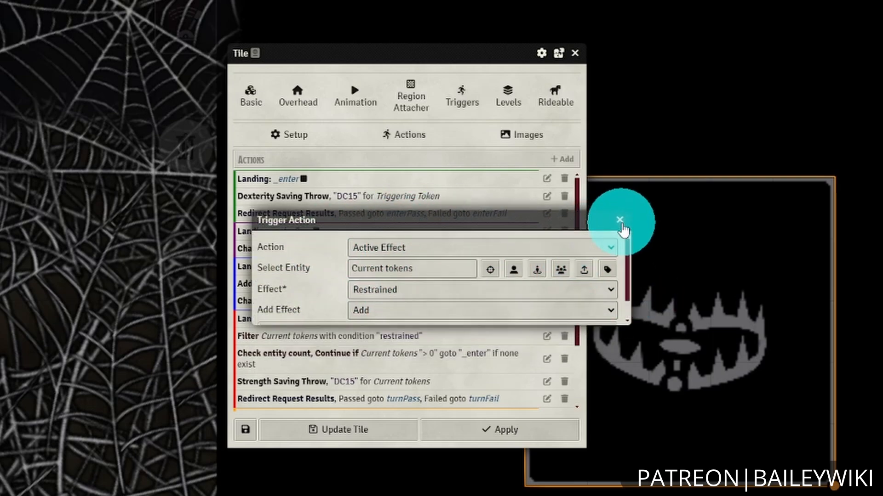
pyautogui.click(548, 302)
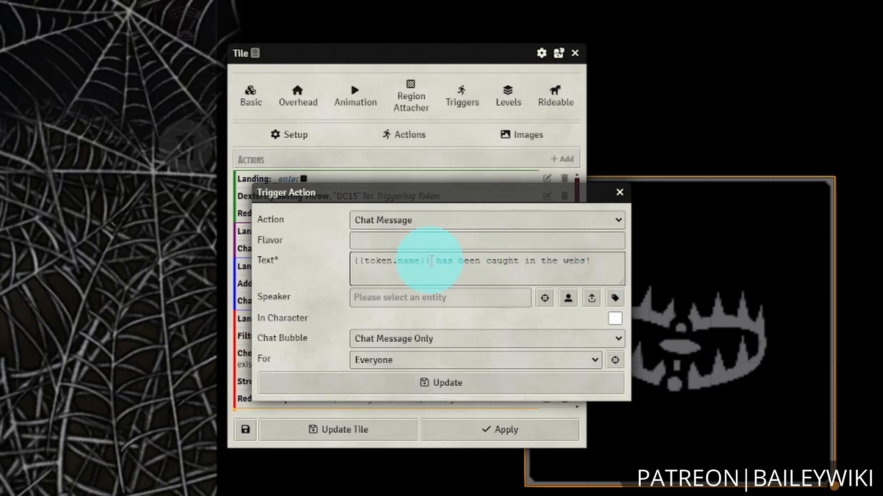
pyautogui.click(619, 193)
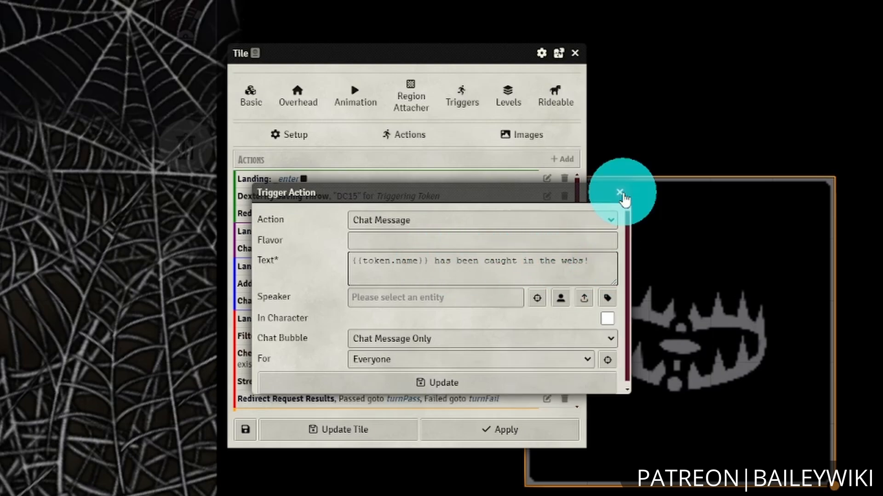
# - Review the Strength saving throw and its Redirect Request Results action under the _turn landing
pyautogui.scroll(-3, 469, 313)
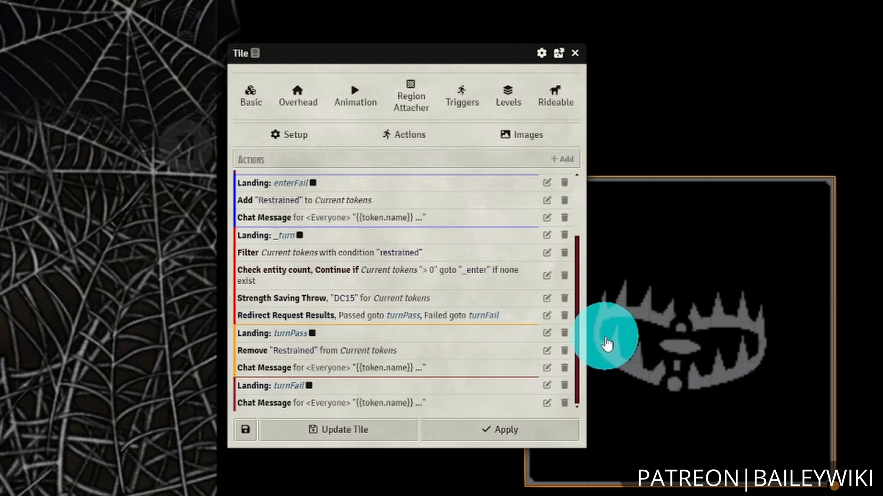
pyautogui.click(546, 298)
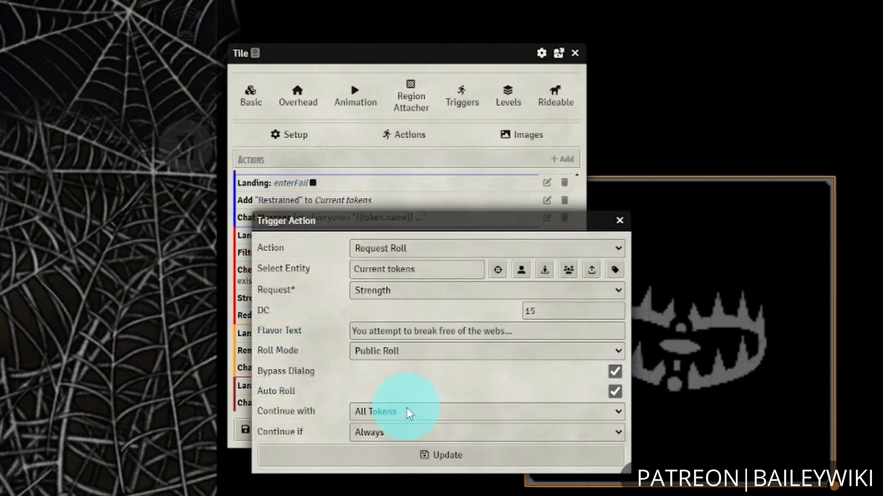
pyautogui.click(619, 220)
pyautogui.click(546, 316)
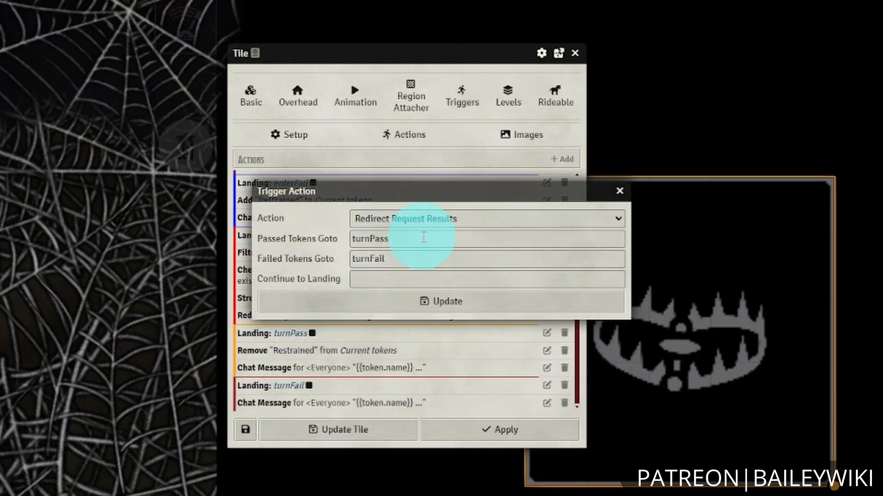
pyautogui.click(619, 191)
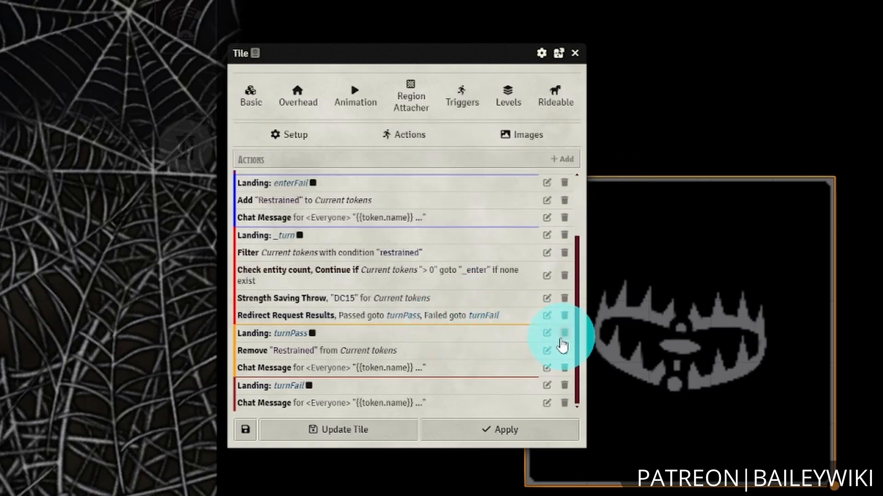
# - Review the turnPass landing and the chat messages under the turnPass and turnFail landings, closing each action unchanged
pyautogui.click(547, 334)
pyautogui.click(619, 201)
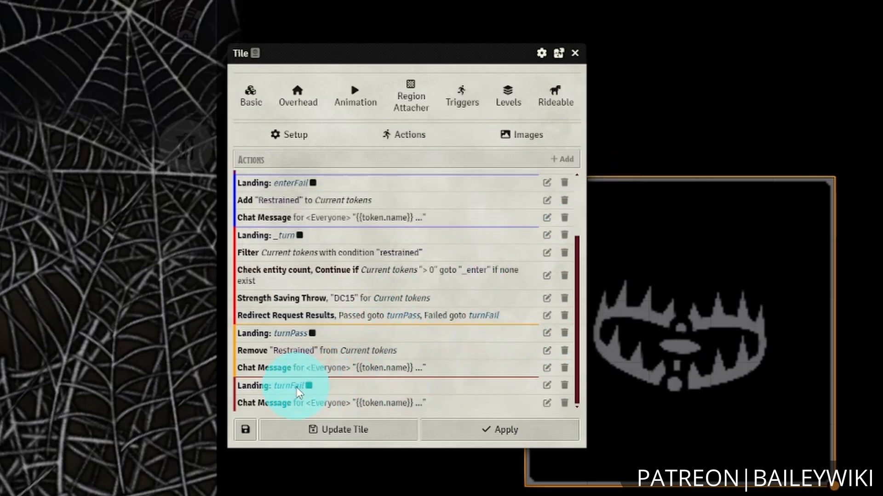
pyautogui.click(546, 403)
pyautogui.click(619, 203)
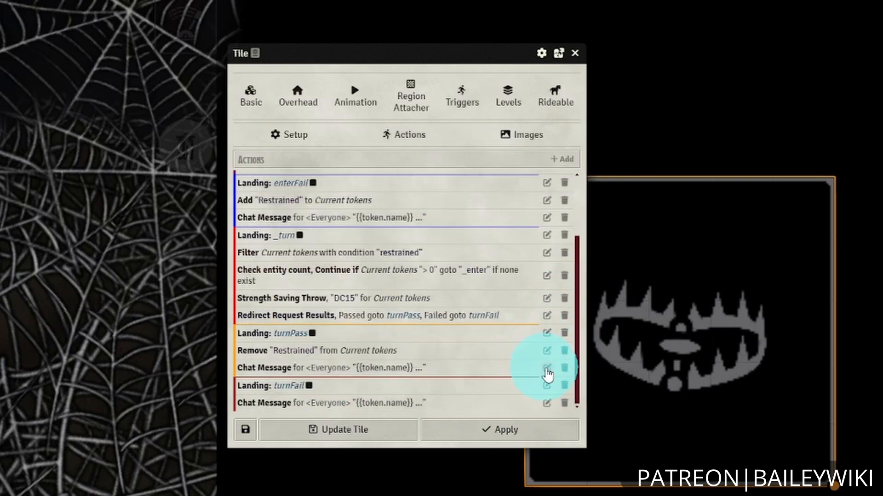
pyautogui.click(546, 368)
pyautogui.click(399, 277)
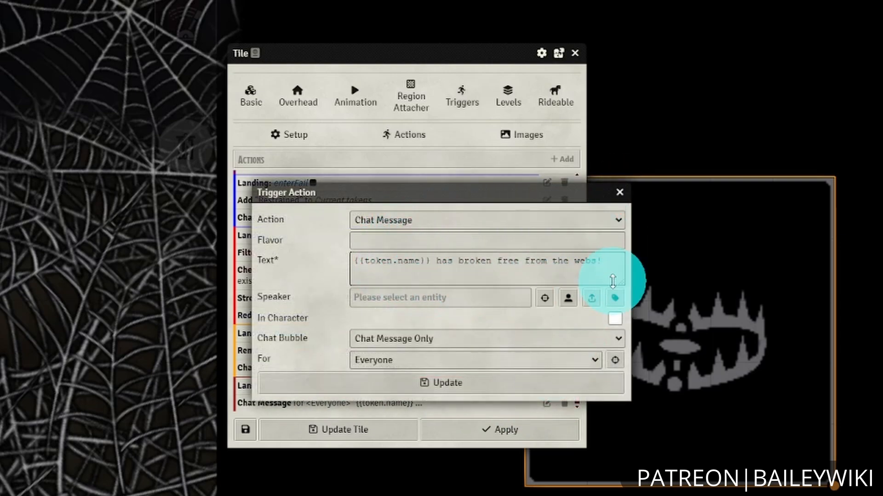
pyautogui.click(620, 192)
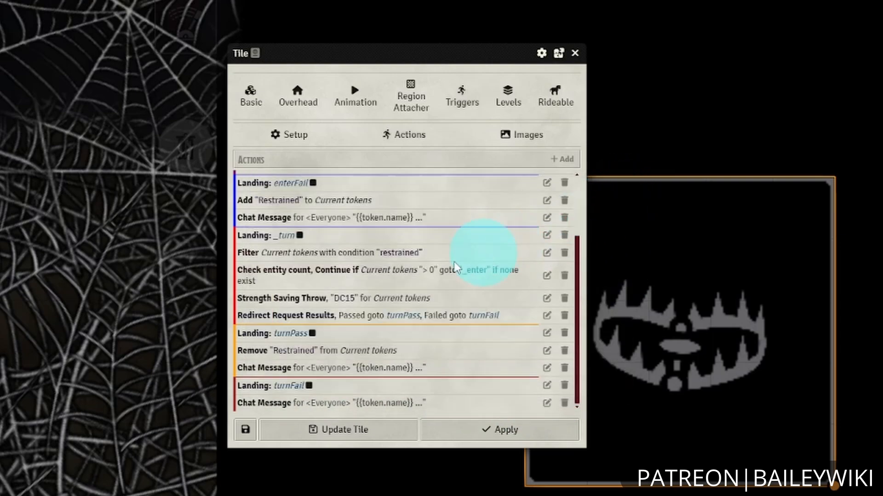
pyautogui.click(547, 403)
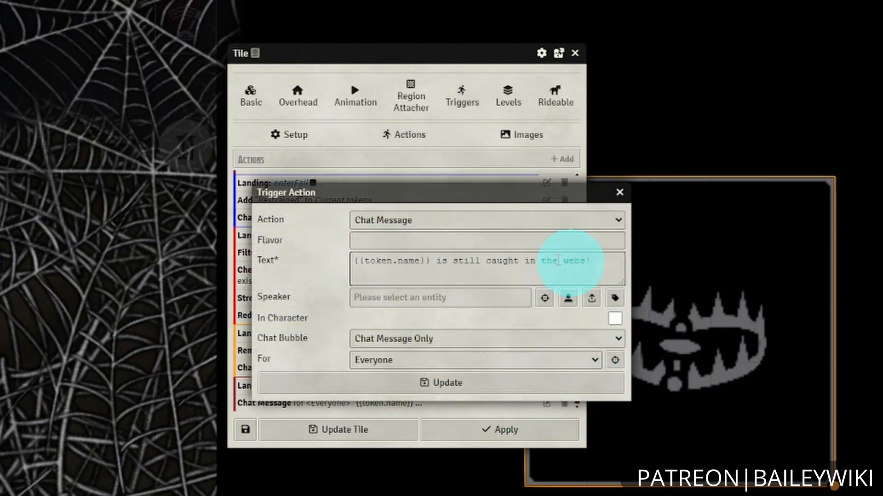
pyautogui.click(619, 193)
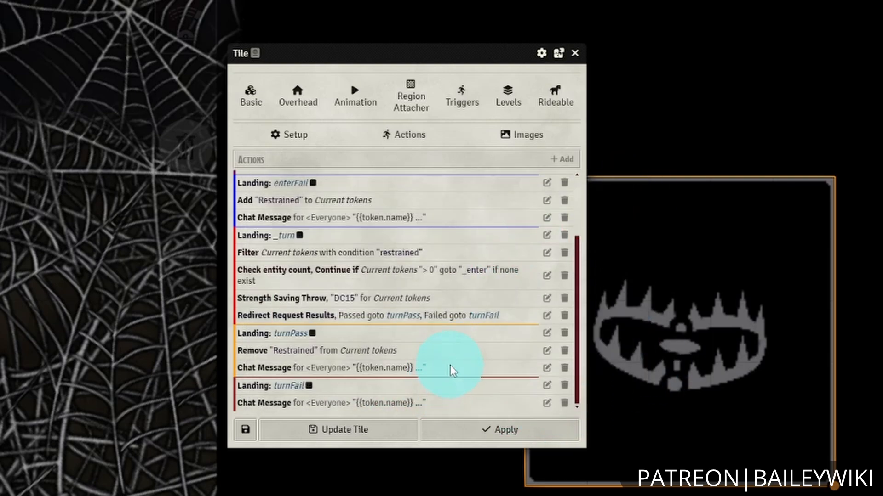
# - Review the Restrained condition filter and the entity count check under the _turn landing, closing both, and look over the action list
pyautogui.click(546, 252)
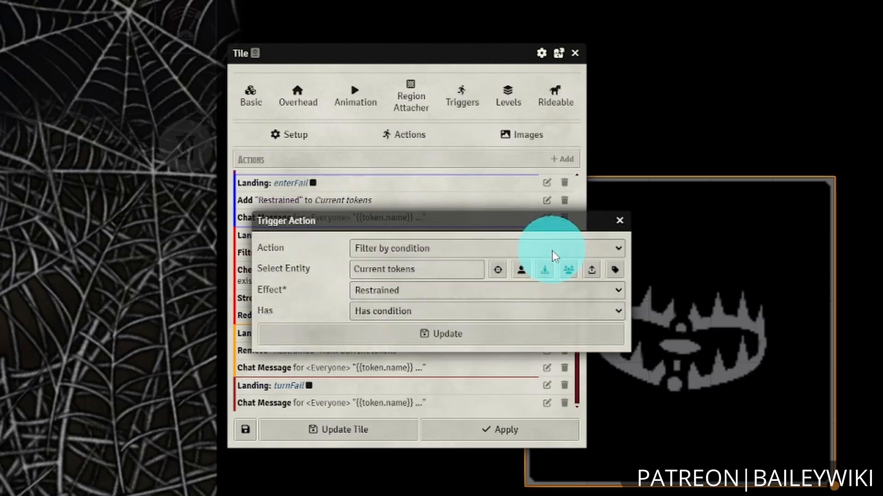
pyautogui.click(620, 221)
pyautogui.click(546, 275)
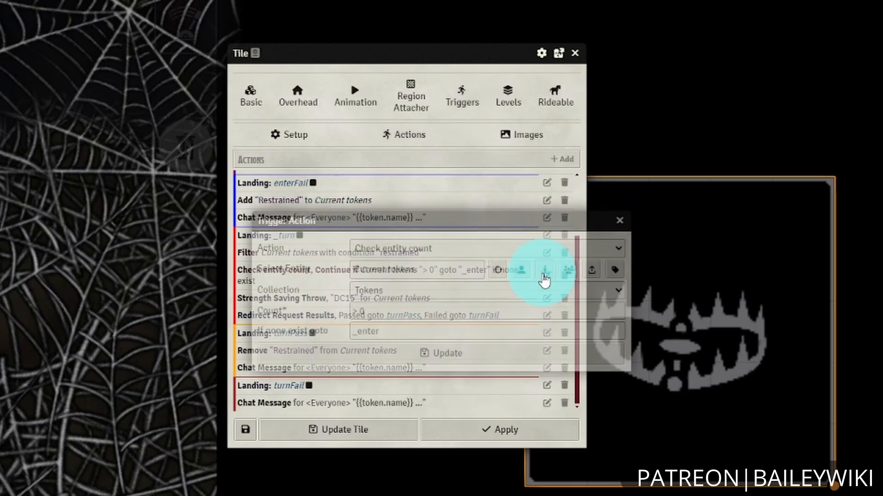
pyautogui.click(619, 221)
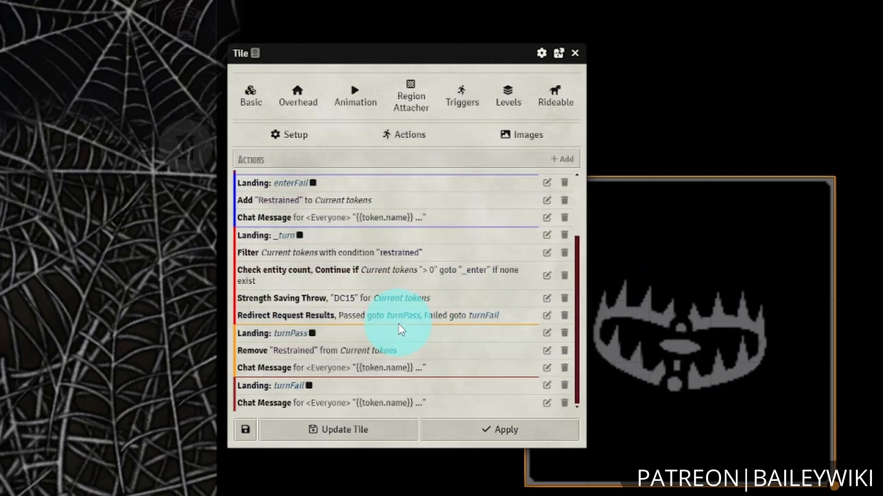
pyautogui.scroll(3, 414, 322)
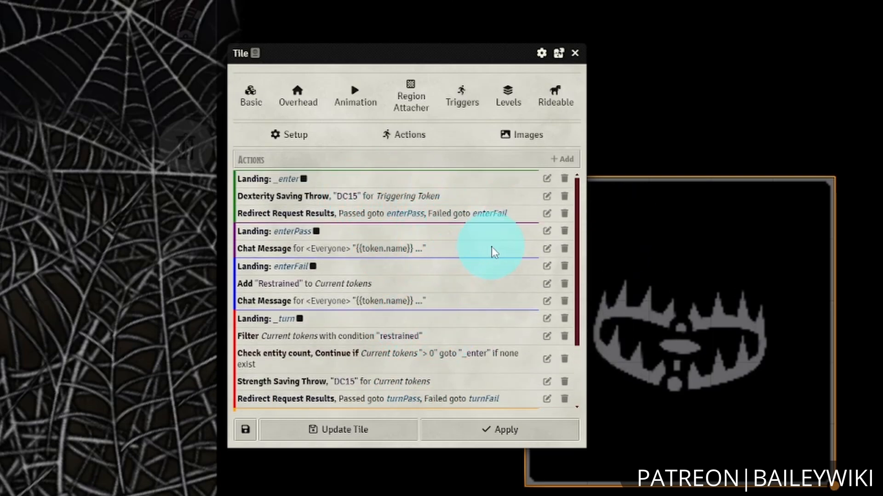
pyautogui.scroll(-3, 508, 327)
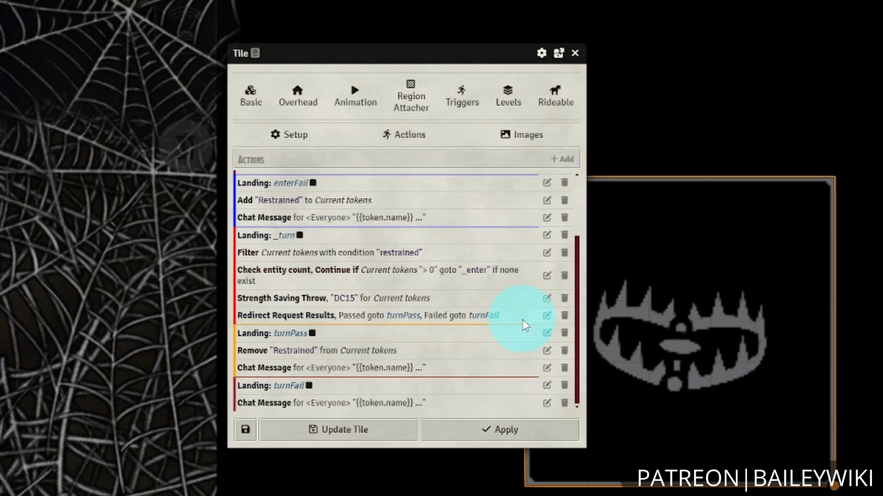
pyautogui.scroll(2, 523, 319)
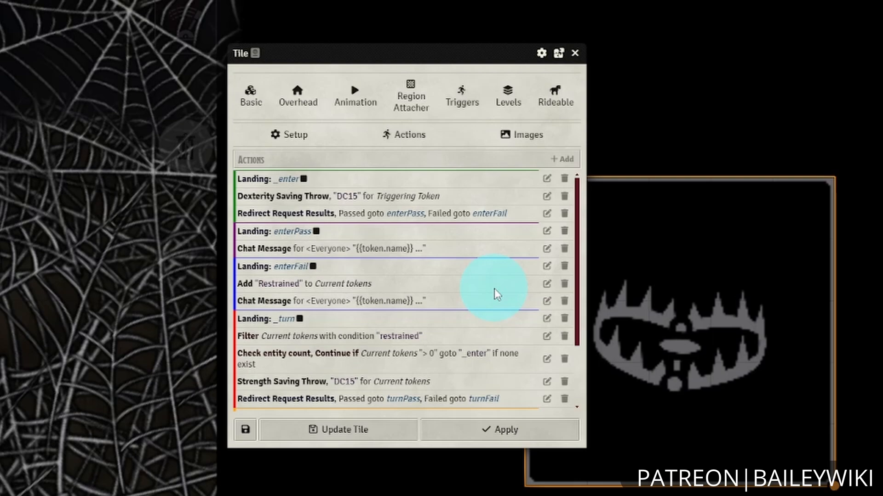
# - Review the Redirect Request Results action under the _enter landing and check the tile's trigger setup options
pyautogui.click(547, 213)
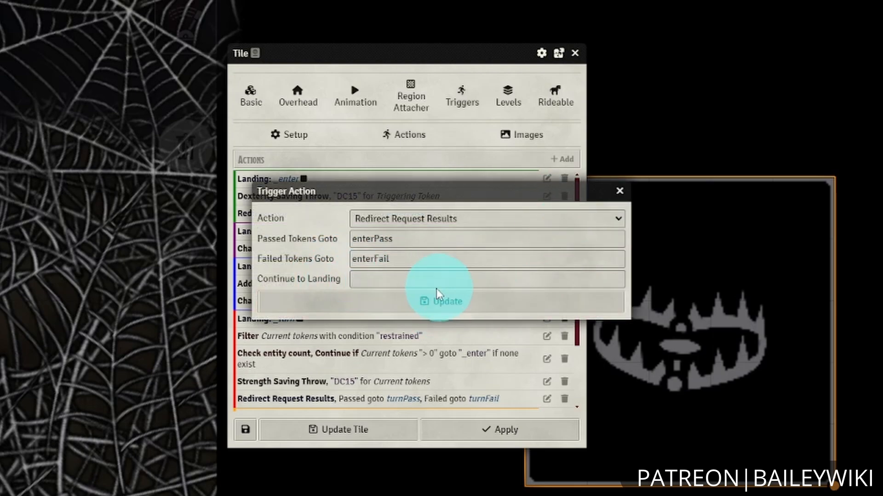
pyautogui.click(620, 190)
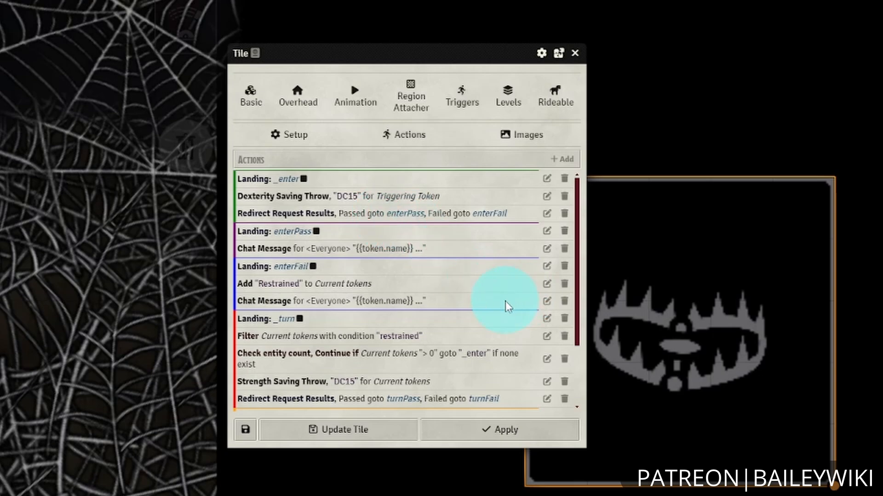
pyautogui.scroll(-2, 510, 290)
pyautogui.scroll(2, 533, 276)
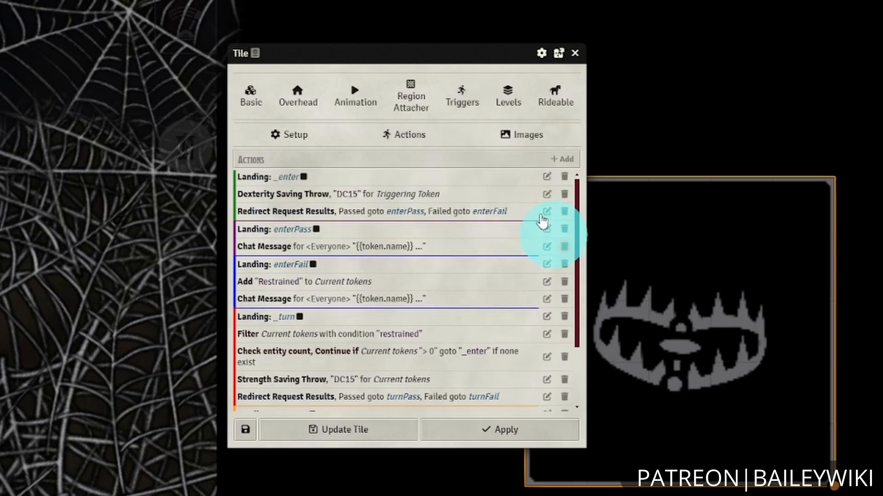
pyautogui.click(307, 143)
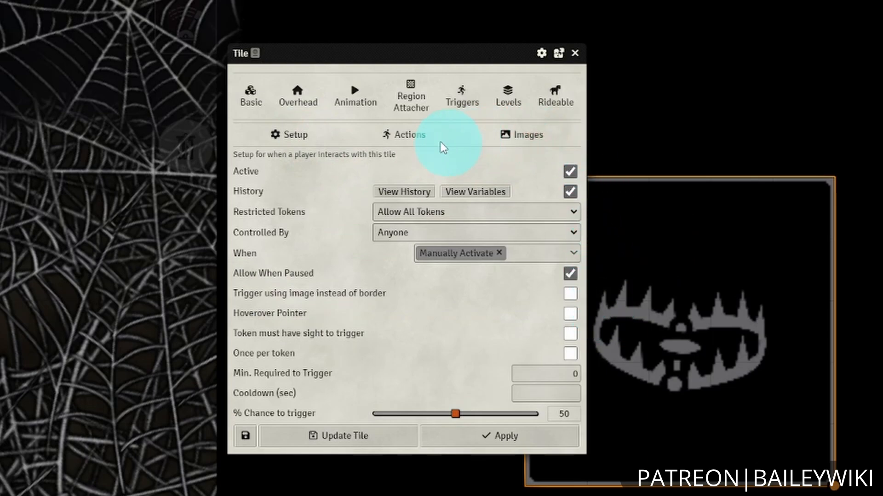
pyautogui.click(420, 138)
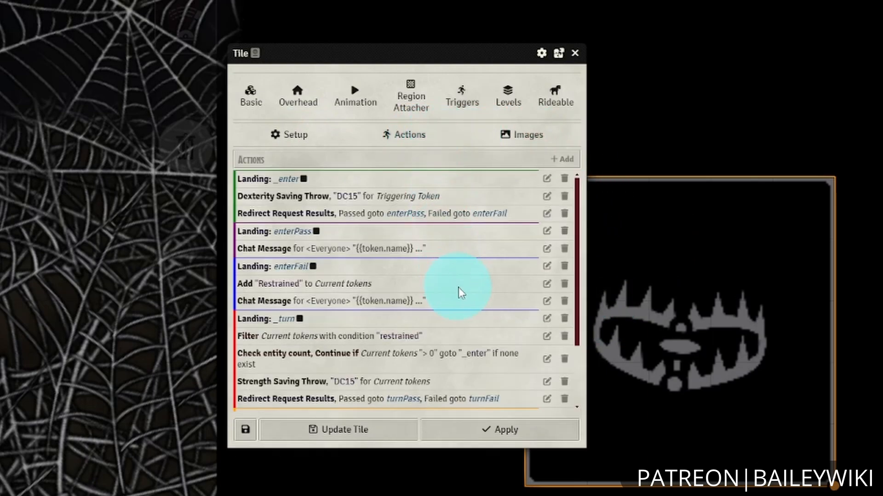
# - Examine the complete action sequence from the _enter landing through the turnFail landing
pyautogui.scroll(-2, 460, 292)
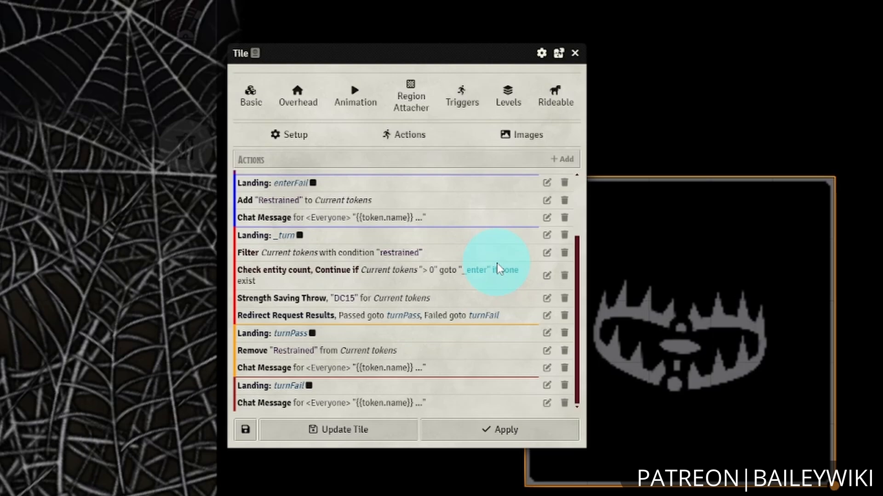
pyautogui.scroll(3, 510, 271)
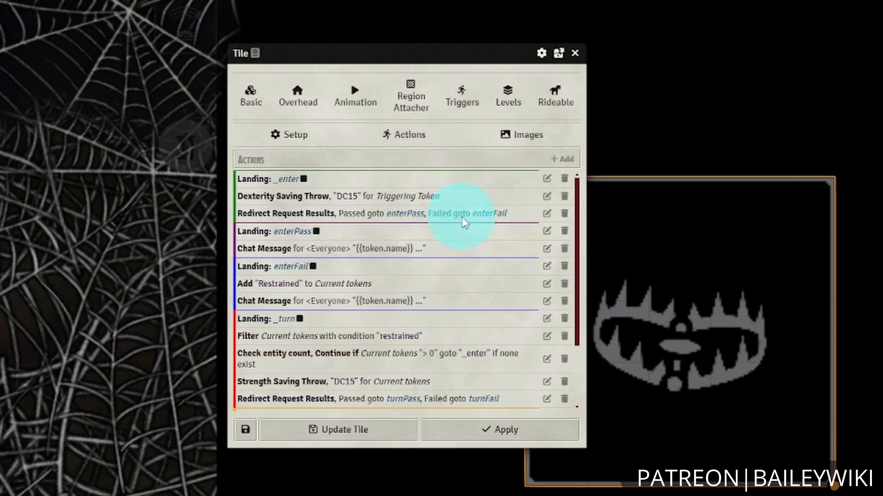
pyautogui.scroll(-2, 498, 348)
pyautogui.scroll(1, 498, 348)
pyautogui.scroll(-1, 499, 348)
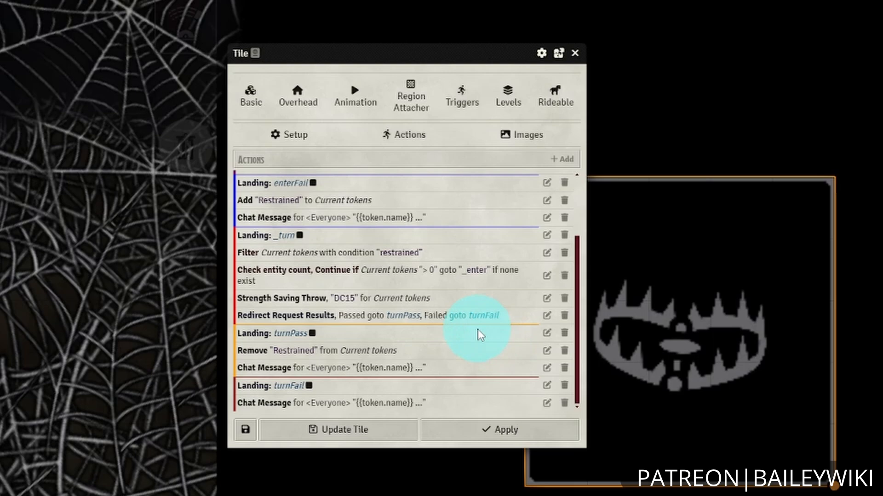
pyautogui.scroll(2, 497, 353)
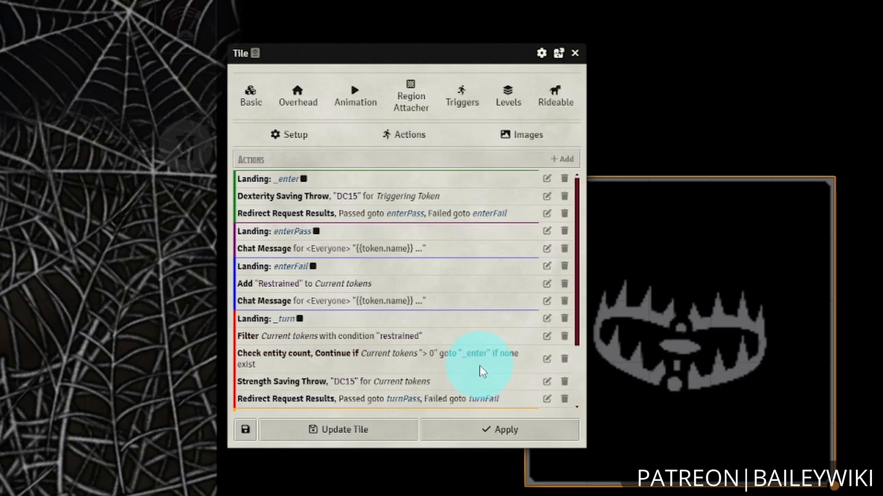
pyautogui.scroll(-2, 481, 371)
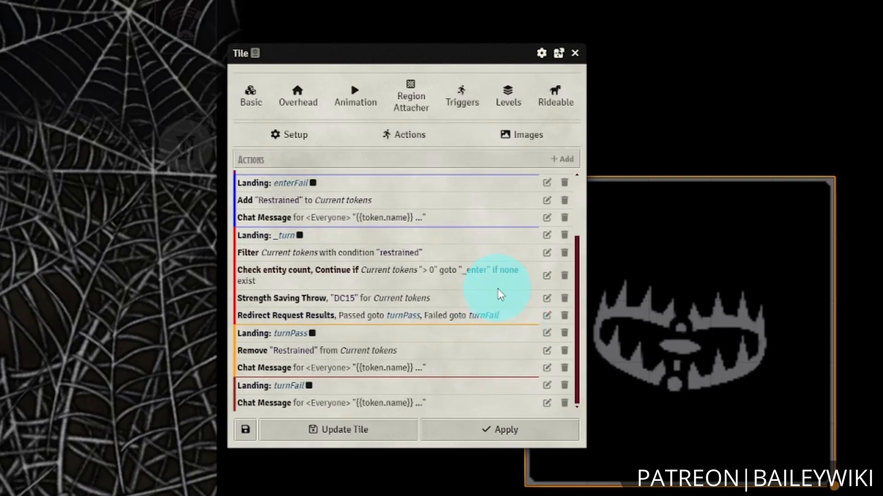
pyautogui.scroll(2, 503, 299)
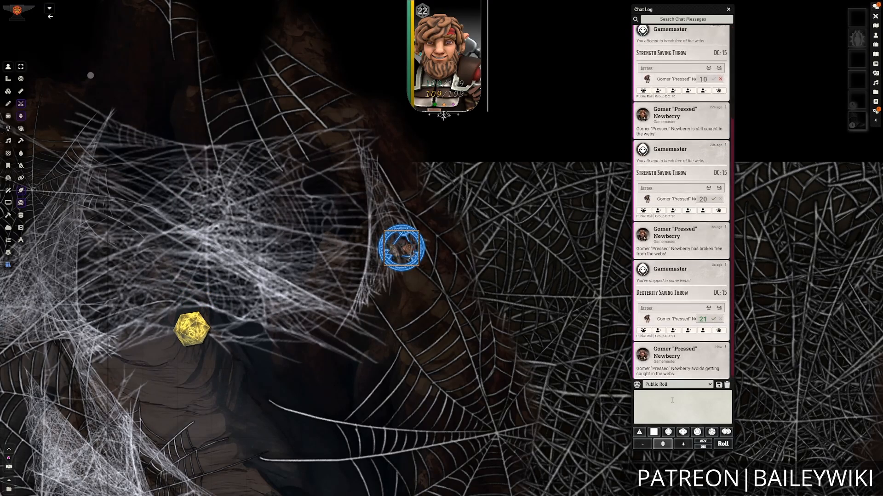
# - Walk the character token east out of the first webs and across the dense web floor to the next web area
pyautogui.press('Right')
pyautogui.press('Right')
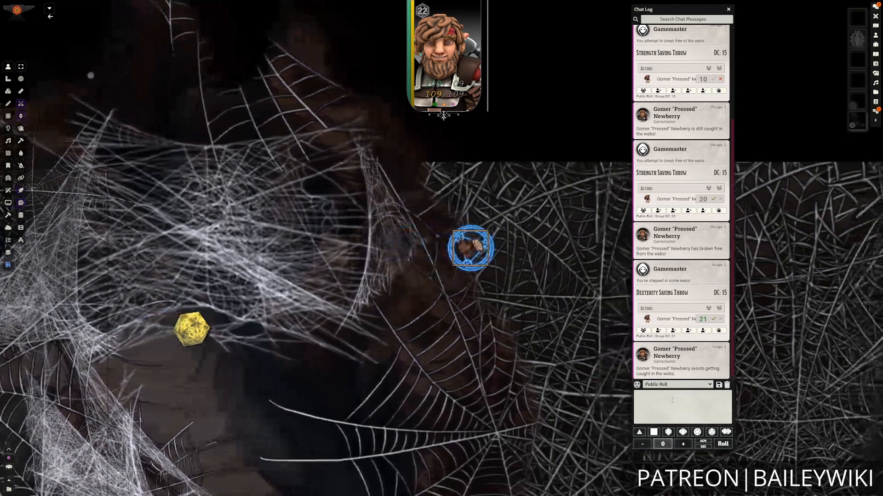
pyautogui.press('Right')
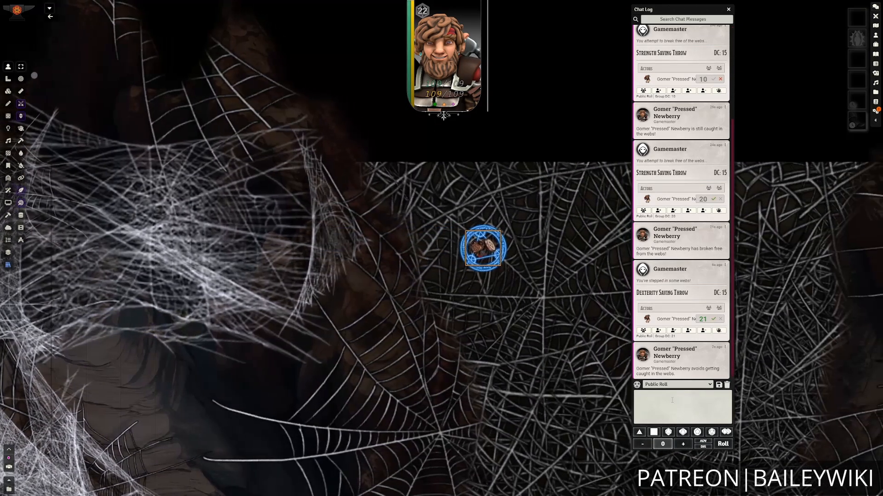
pyautogui.press('Right')
pyautogui.press('Right')
pyautogui.press('Right')
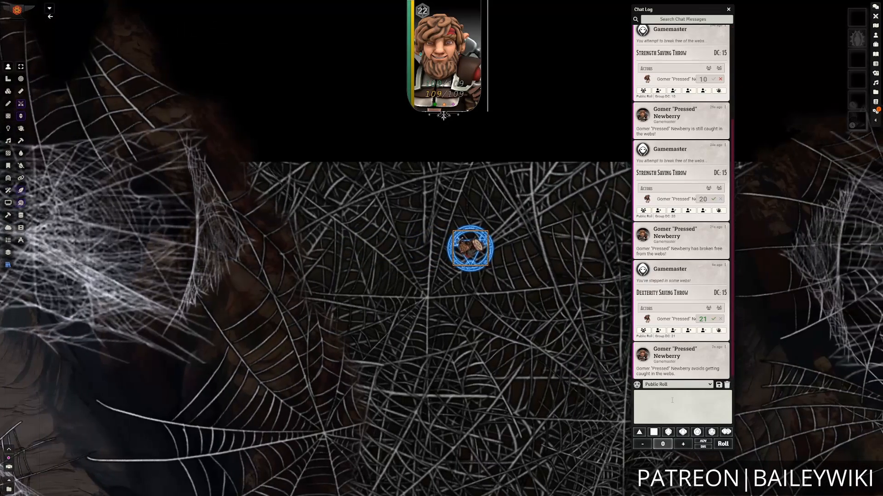
pyautogui.press('Right')
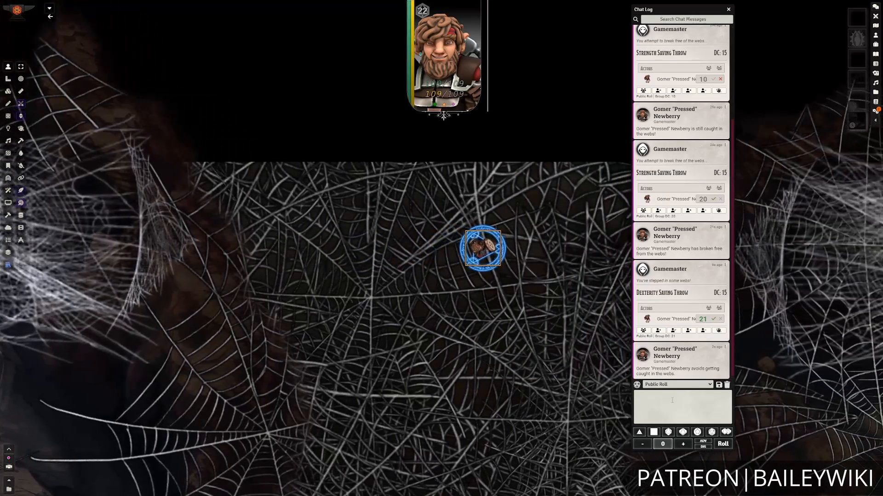
pyautogui.press('Right')
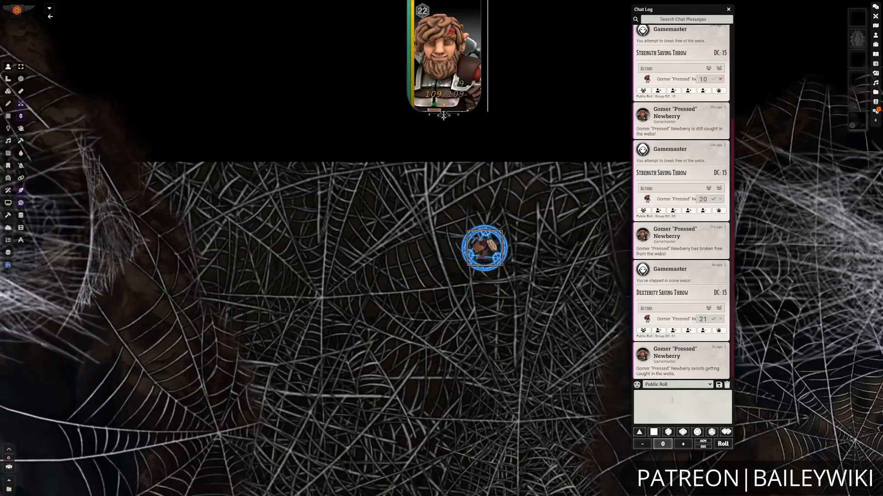
pyautogui.press('Right')
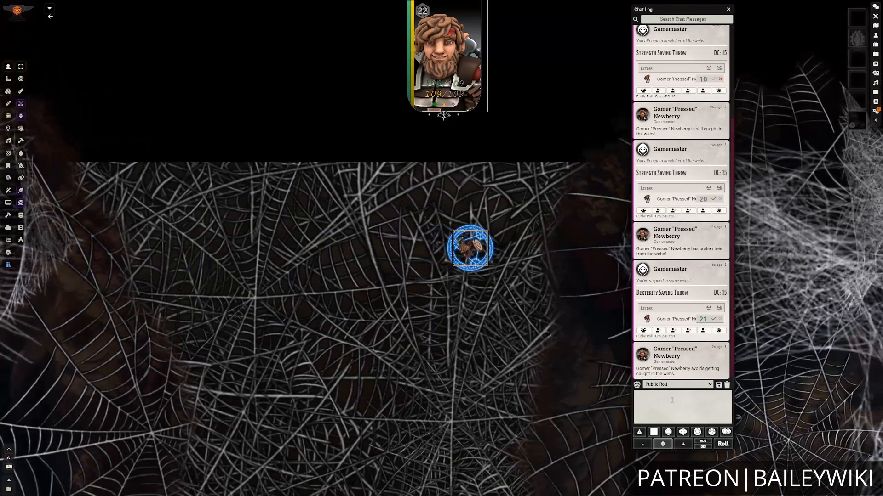
pyautogui.press('Right')
# - Walk the token down and east into the next web region to trigger the Dexterity save, and advance combat to the next turn
pyautogui.press('Left')
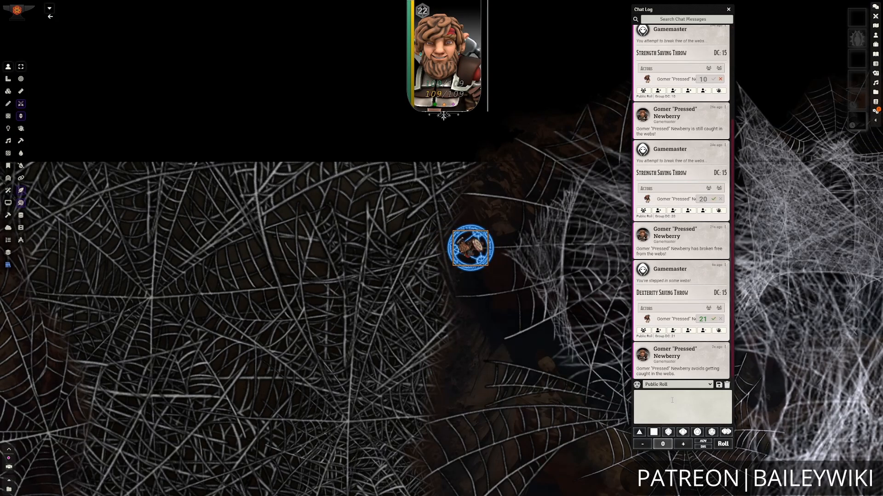
pyautogui.press('Down')
pyautogui.press('Left')
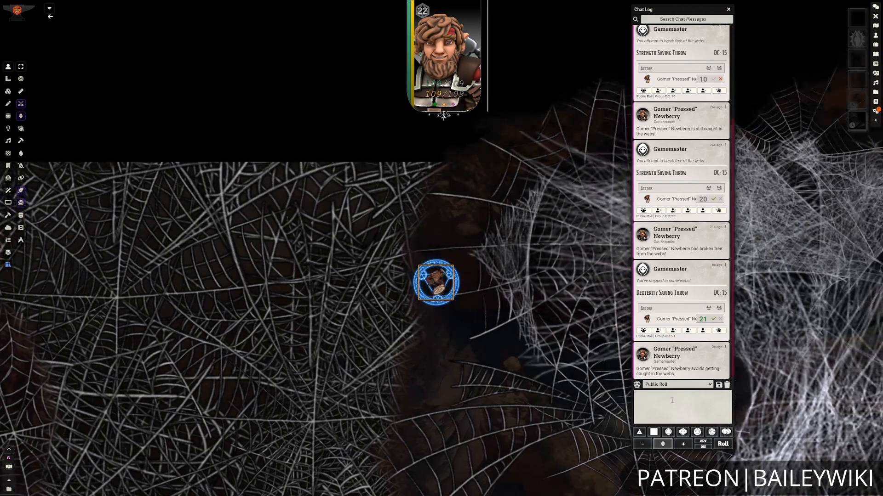
pyautogui.press('Down')
pyautogui.press('Right')
pyautogui.press('Right')
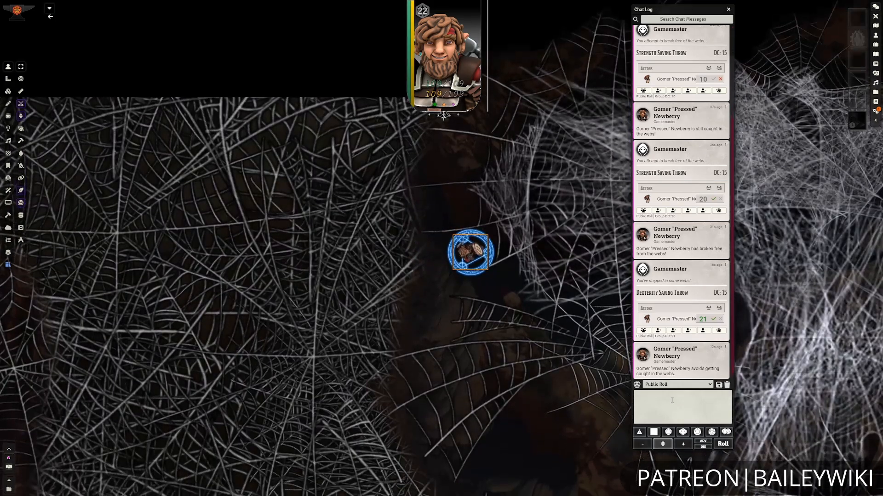
pyautogui.press('Right')
pyautogui.press('Right')
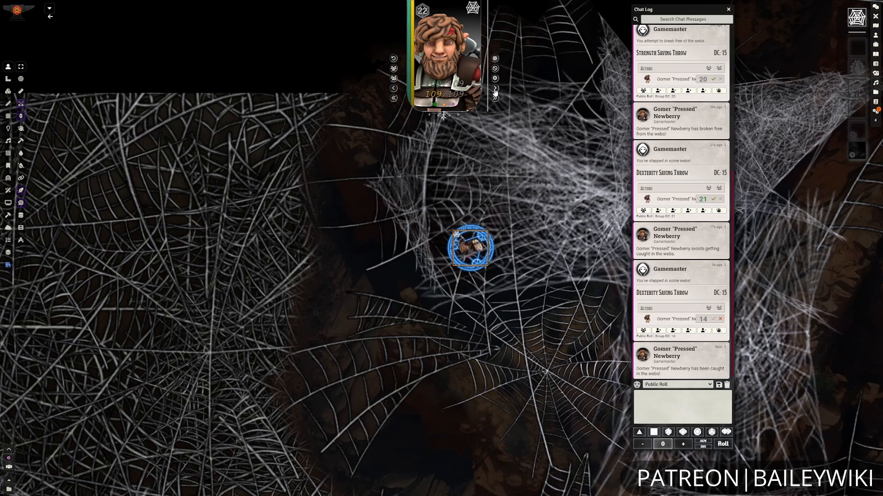
pyautogui.click(495, 90)
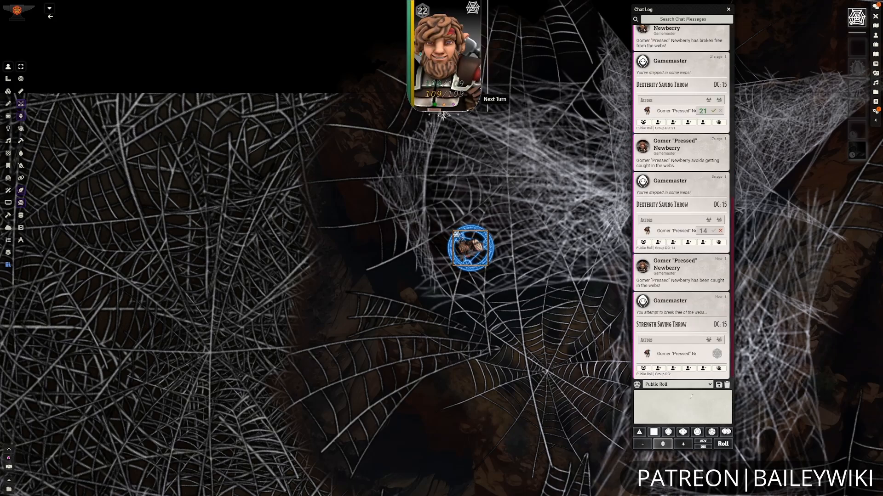